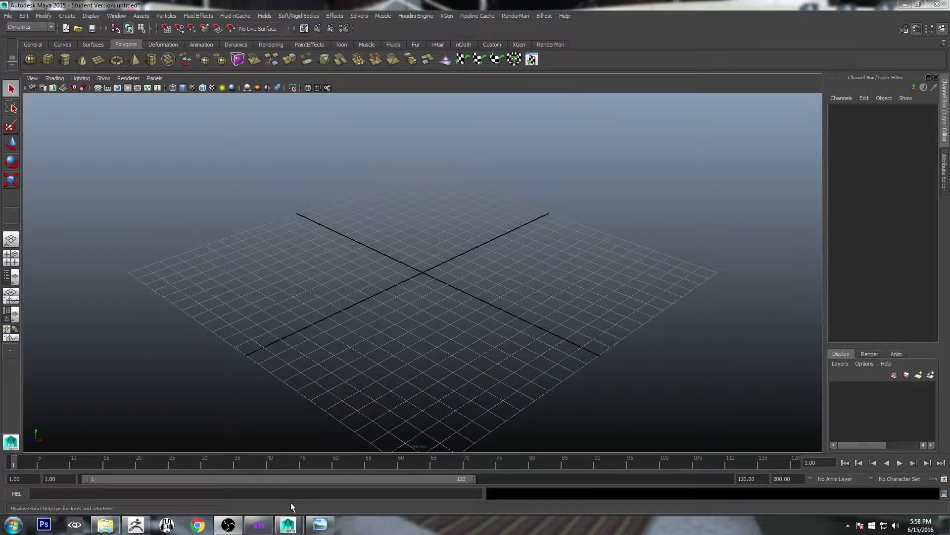
- Examine the HiPolyWall reference photo of the ruined stone wall up close and close it
{"action": "left_click", "coordinate": [313, 526]}
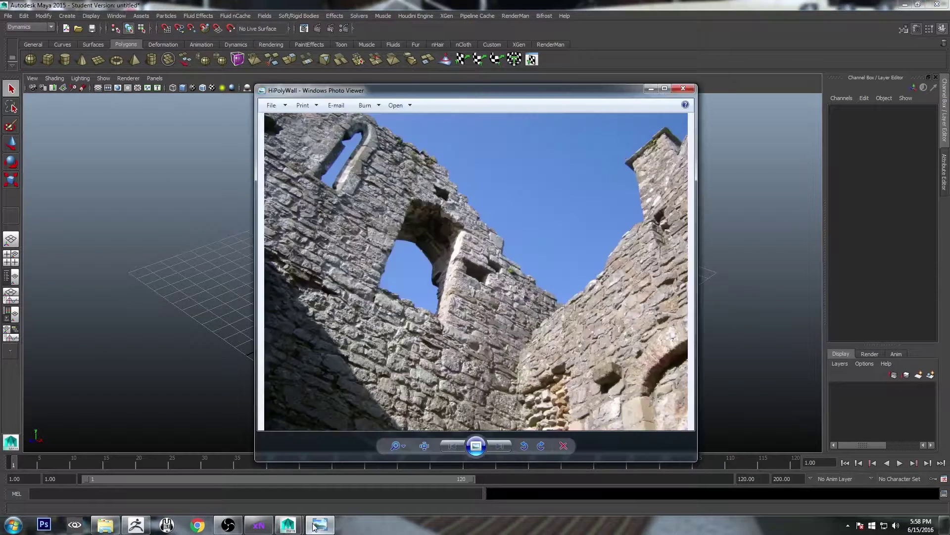
{"action": "scroll", "coordinate": [490, 307], "scroll_direction": "up", "scroll_amount": 2}
{"action": "scroll", "coordinate": [499, 287], "scroll_direction": "up", "scroll_amount": 1}
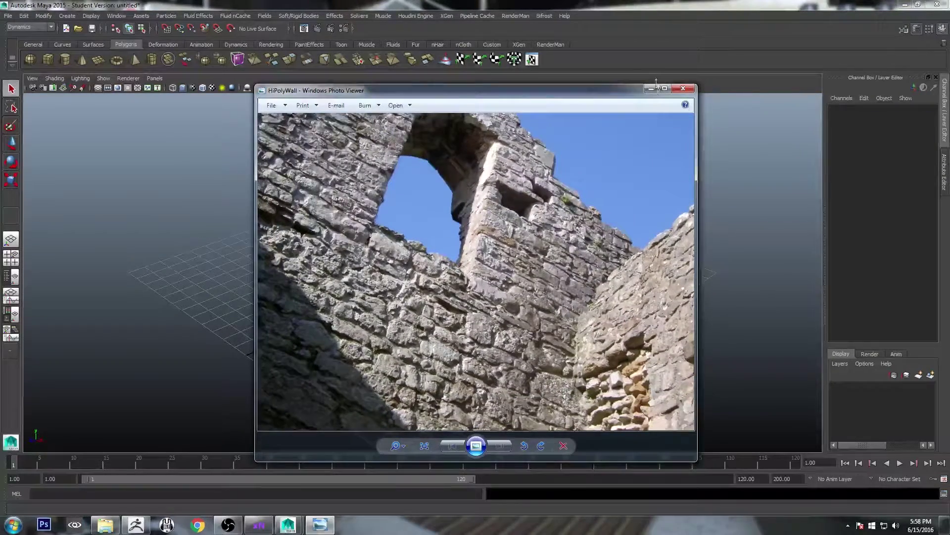
{"action": "left_click", "coordinate": [683, 89]}
- Change the menu set to Polygons and turn on the Poly Count heads-up display
{"action": "right_click", "coordinate": [430, 234], "text": "shift"}
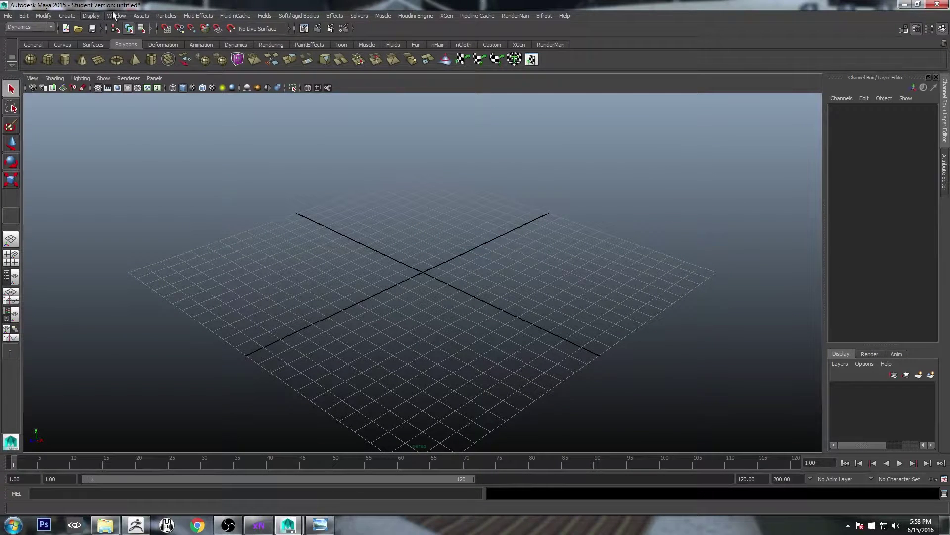
{"action": "left_click", "coordinate": [29, 26]}
{"action": "left_click", "coordinate": [22, 44]}
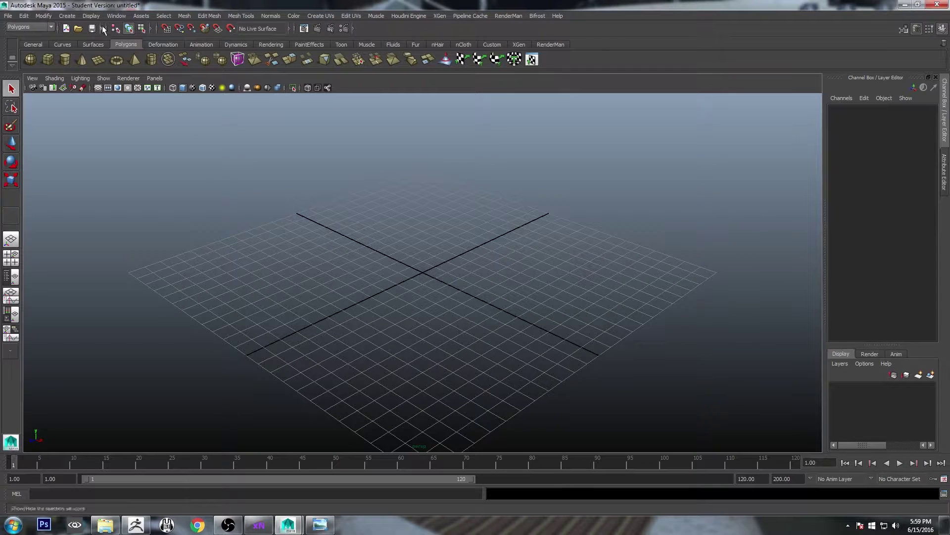
{"action": "left_click", "coordinate": [91, 16]}
{"action": "mouse_move", "coordinate": [147, 39]}
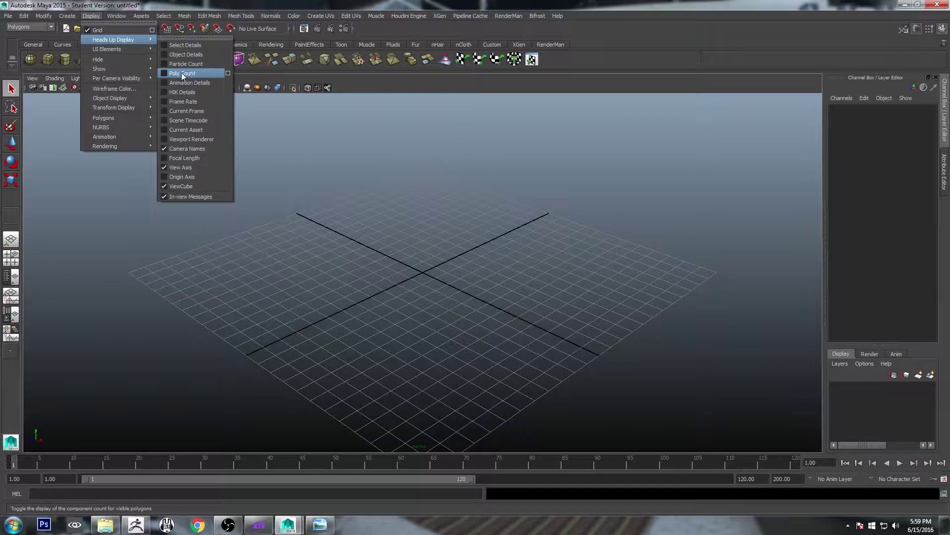
{"action": "left_click", "coordinate": [162, 73]}
{"action": "left_click_drag", "start_coordinate": [200, 169], "coordinate": [50, 97]}
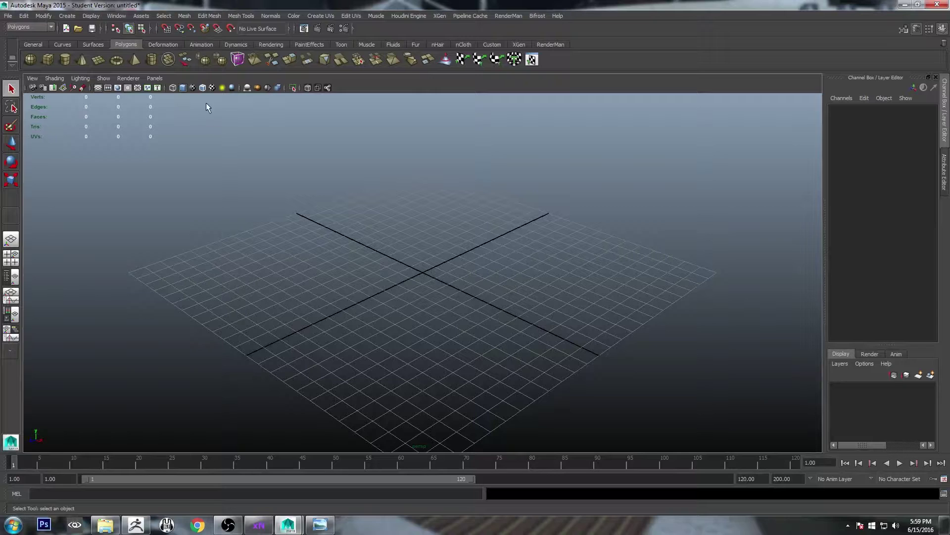
- Load the objExport.mll plug-in, enable its auto load, and close the Plug-in Manager
{"action": "left_click", "coordinate": [117, 16]}
{"action": "mouse_move", "coordinate": [147, 69]}
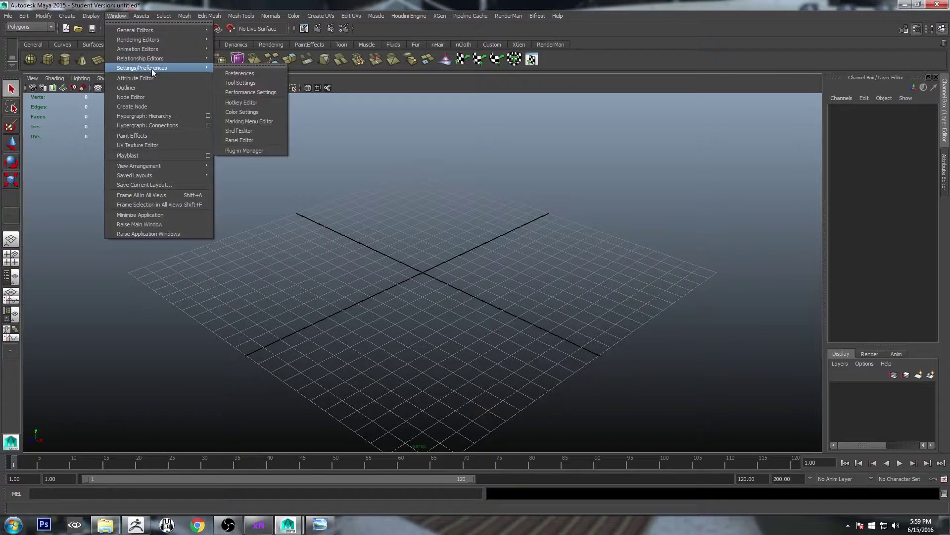
{"action": "left_click", "coordinate": [269, 151]}
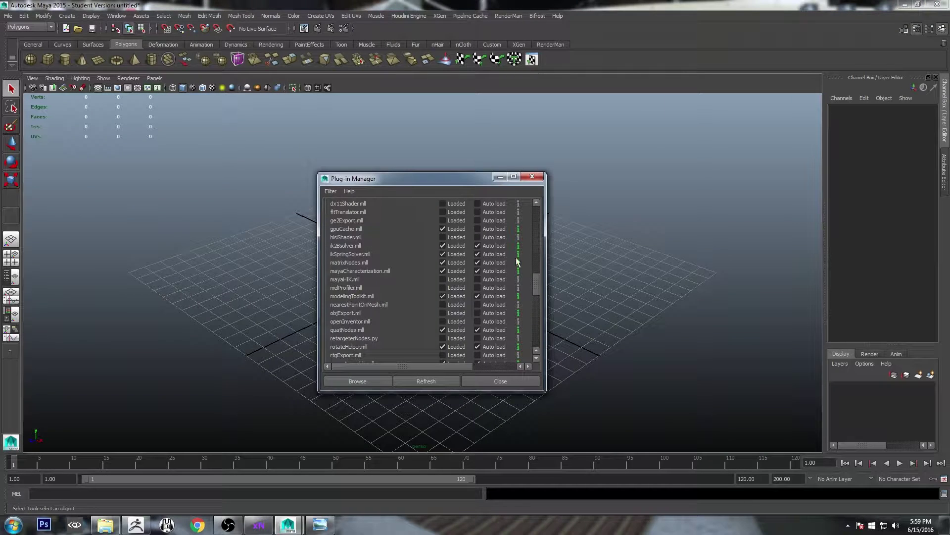
{"action": "mouse_move", "coordinate": [535, 288]}
{"action": "left_mouse_down"}
{"action": "mouse_move", "coordinate": [533, 228]}
{"action": "mouse_move", "coordinate": [542, 289]}
{"action": "left_mouse_up"}
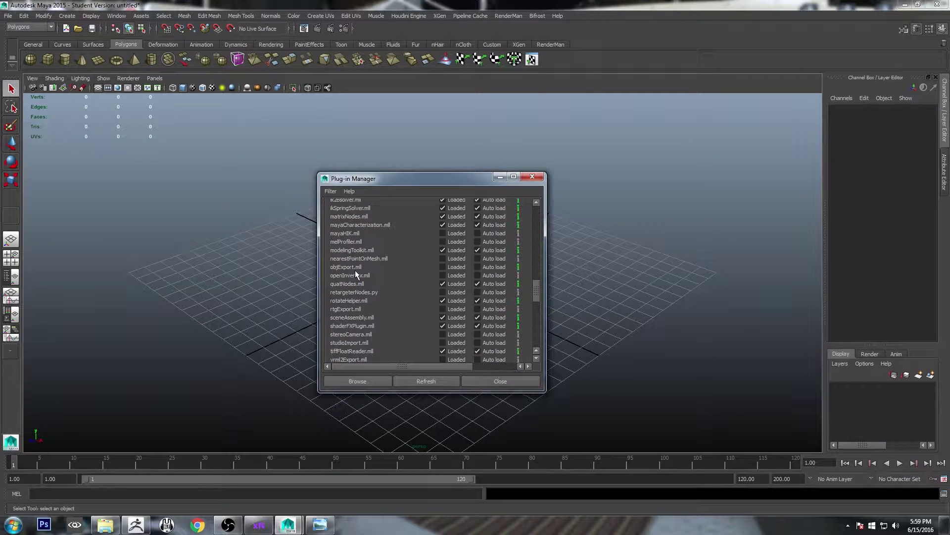
{"action": "left_click", "coordinate": [442, 267]}
{"action": "left_click", "coordinate": [477, 267]}
{"action": "left_click", "coordinate": [516, 380]}
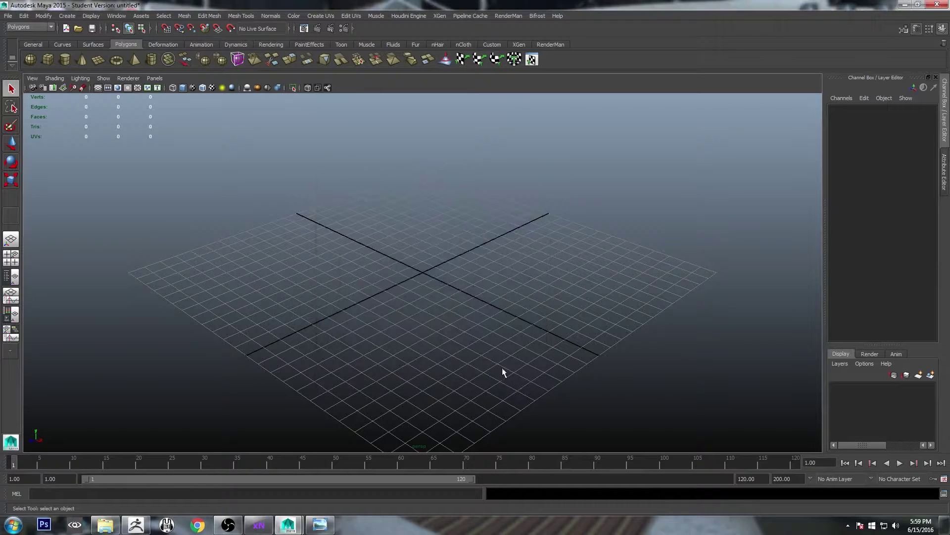
- Turn off Interactive Creation for polygon primitives and create a polygon cube at the origin
{"action": "right_click_drag", "start_coordinate": [572, 295], "coordinate": [535, 274], "text": "alt"}
{"action": "middle_click_drag", "start_coordinate": [512, 274], "coordinate": [518, 299], "text": "alt"}
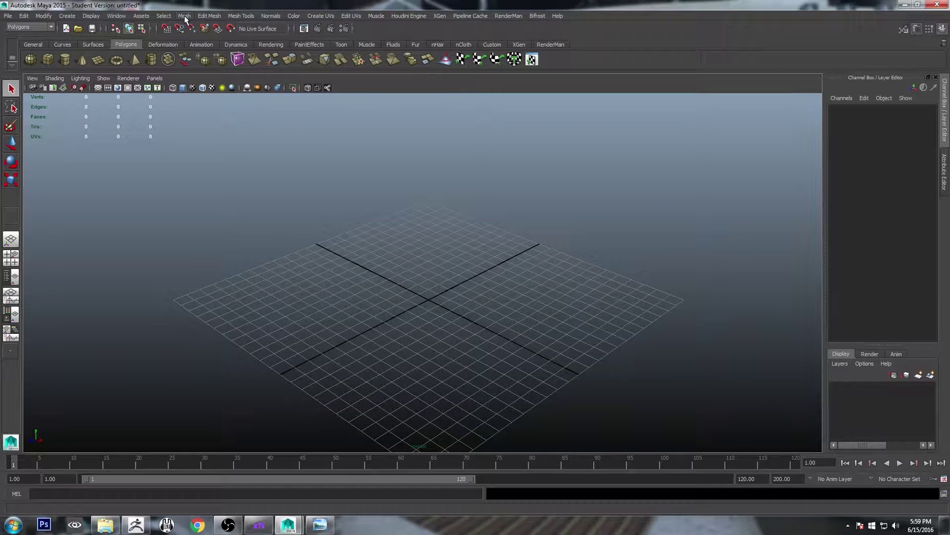
{"action": "left_click", "coordinate": [67, 16]}
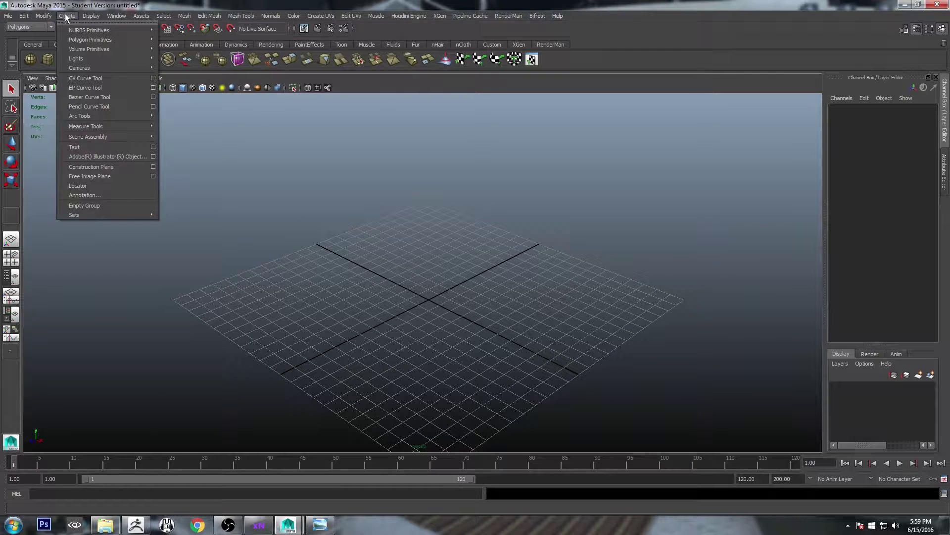
{"action": "mouse_move", "coordinate": [96, 40]}
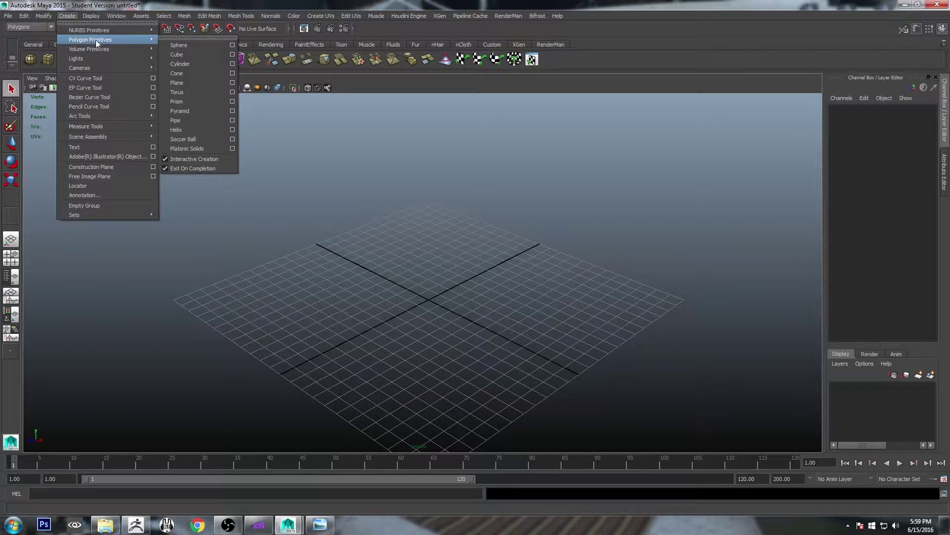
{"action": "left_click", "coordinate": [176, 158]}
{"action": "left_click", "coordinate": [67, 15]}
{"action": "mouse_move", "coordinate": [99, 40]}
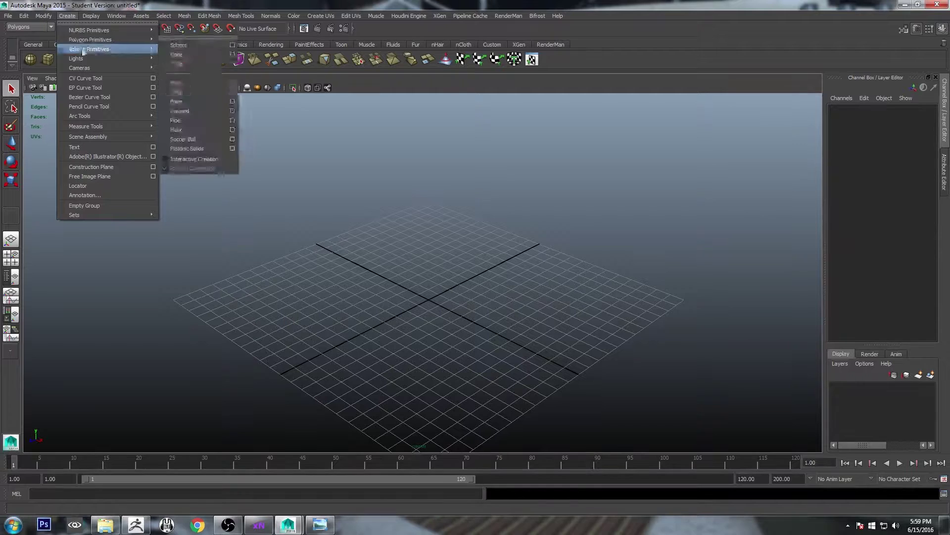
{"action": "left_click", "coordinate": [191, 55]}
- Raise the cube about 2.9 units and scale it to about 5.68 in Y and 8.22 in Z to form a wall
{"action": "key", "text": "w"}
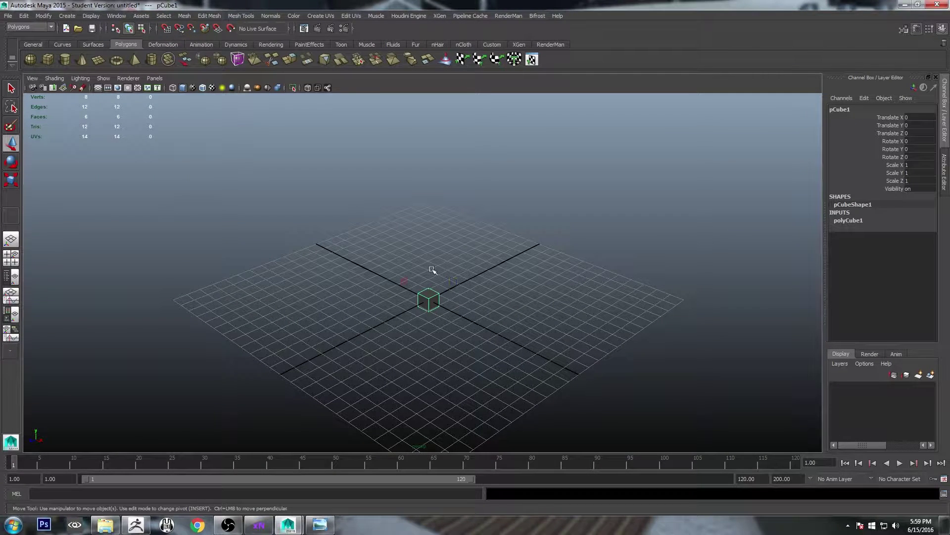
{"action": "left_click_drag", "start_coordinate": [425, 244], "coordinate": [426, 203]}
{"action": "key", "text": "r"}
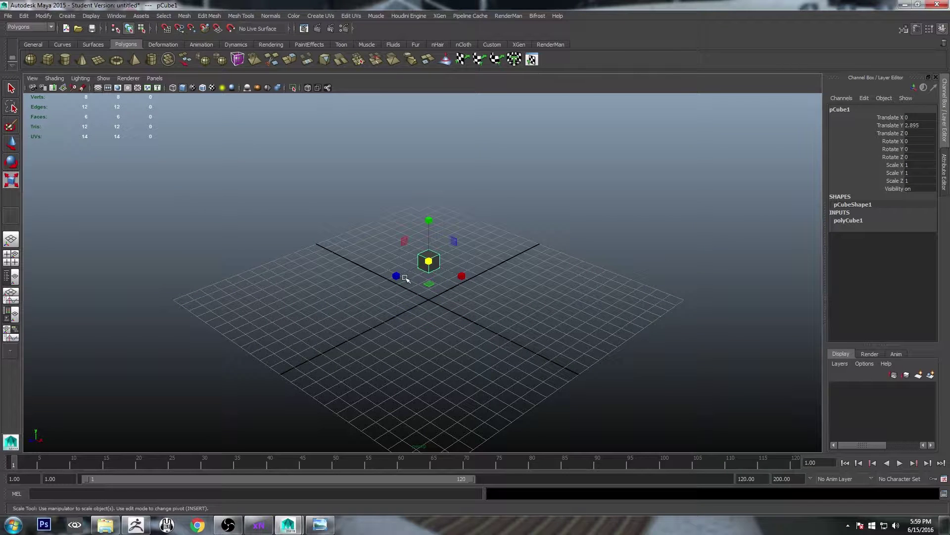
{"action": "left_click_drag", "start_coordinate": [394, 275], "coordinate": [306, 328]}
{"action": "left_click_drag", "start_coordinate": [429, 221], "coordinate": [404, 63]}
{"action": "left_click_drag", "start_coordinate": [377, 238], "coordinate": [328, 255], "text": "alt"}
{"action": "left_click_drag", "start_coordinate": [423, 212], "coordinate": [420, 197]}
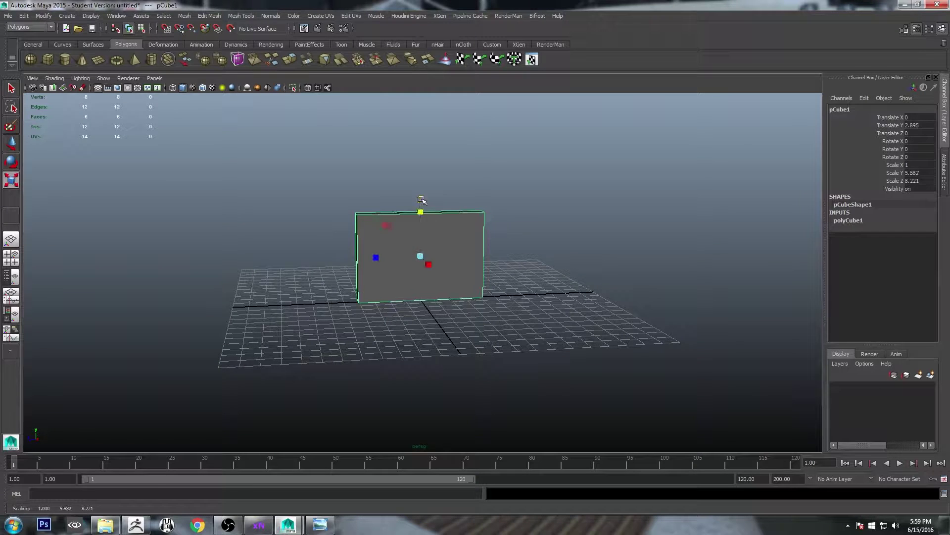
{"action": "key", "text": "w"}
{"action": "key", "text": "q"}
- Thicken the wall by scaling it to about 1.98 in X
{"action": "left_click_drag", "start_coordinate": [432, 278], "coordinate": [507, 265], "text": "alt"}
{"action": "key", "text": "r"}
{"action": "left_click_drag", "start_coordinate": [494, 223], "coordinate": [470, 267], "text": "alt"}
{"action": "right_click_drag", "start_coordinate": [470, 268], "coordinate": [487, 281], "text": "alt"}
{"action": "left_click_drag", "start_coordinate": [487, 281], "coordinate": [460, 269], "text": "alt"}
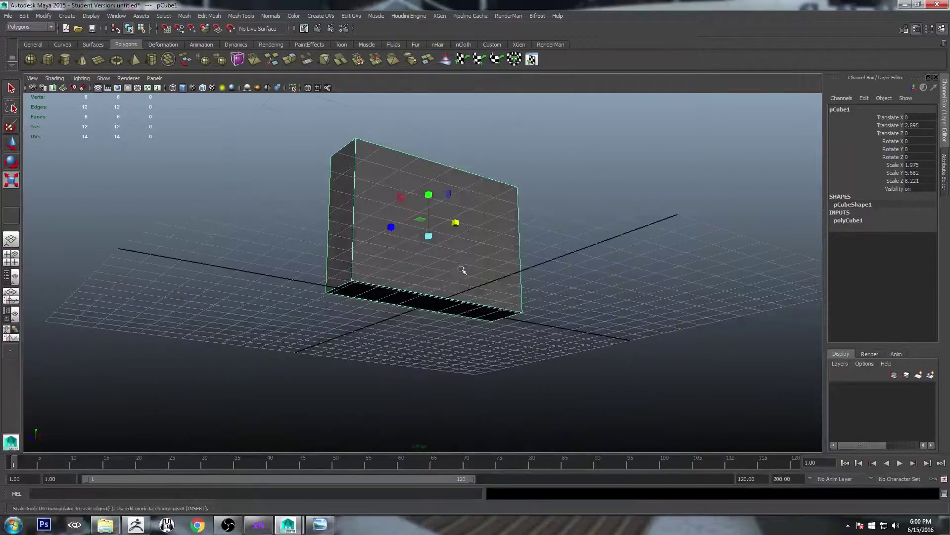
- Delete the bottom face of the wall and return to object selection
{"action": "key", "text": "q"}
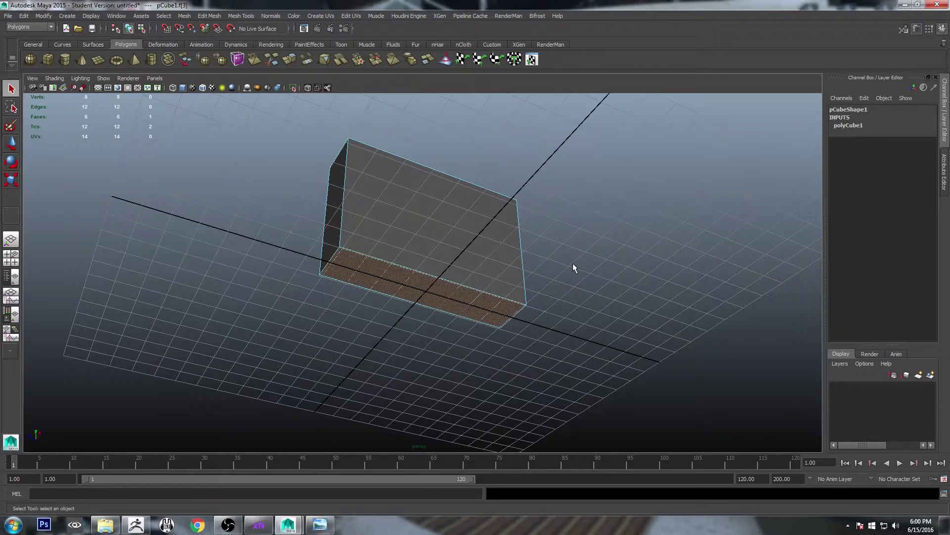
{"action": "key", "text": "Delete"}
{"action": "left_click_drag", "start_coordinate": [547, 215], "coordinate": [566, 283], "text": "alt"}
{"action": "right_click_drag", "start_coordinate": [457, 207], "coordinate": [494, 184]}
{"action": "left_click_drag", "start_coordinate": [484, 227], "coordinate": [499, 248], "text": "alt"}
{"action": "left_click_drag", "start_coordinate": [306, 89], "coordinate": [360, 172], "text": "alt"}
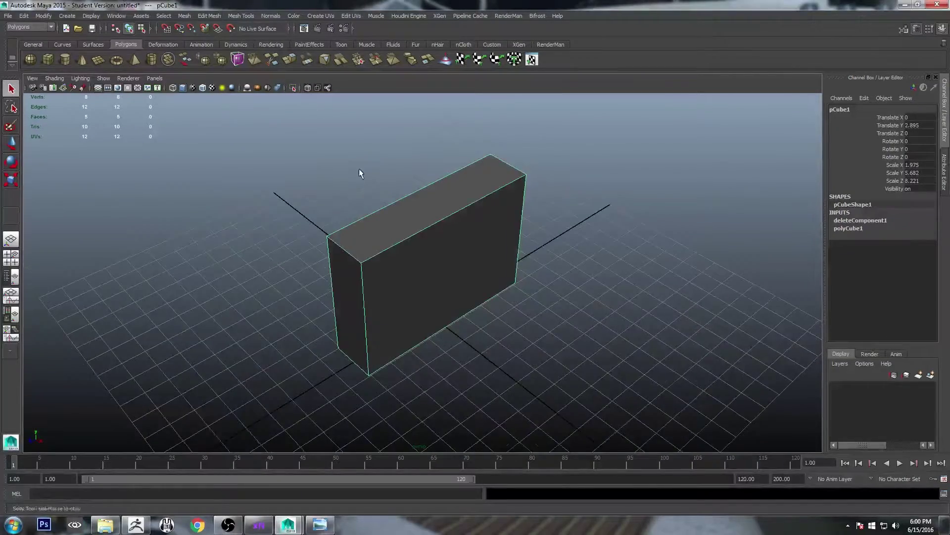
- Insert a horizontal edge loop around the wall just below its top edge
{"action": "scroll", "coordinate": [359, 173], "scroll_direction": "up", "scroll_amount": 2}
{"action": "left_click_drag", "start_coordinate": [428, 263], "coordinate": [423, 223], "text": "alt"}
{"action": "middle_click_drag", "start_coordinate": [420, 220], "coordinate": [414, 252], "text": "alt"}
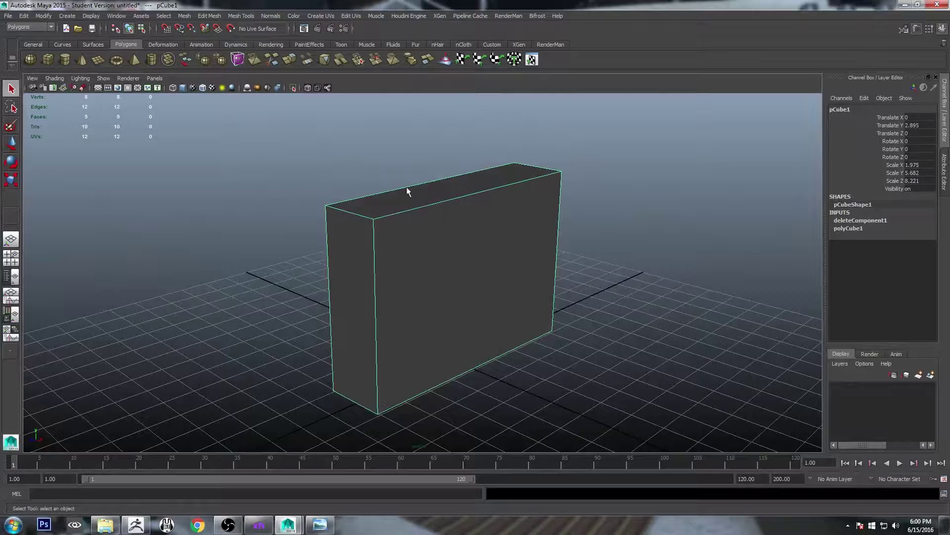
{"action": "left_click", "coordinate": [246, 16]}
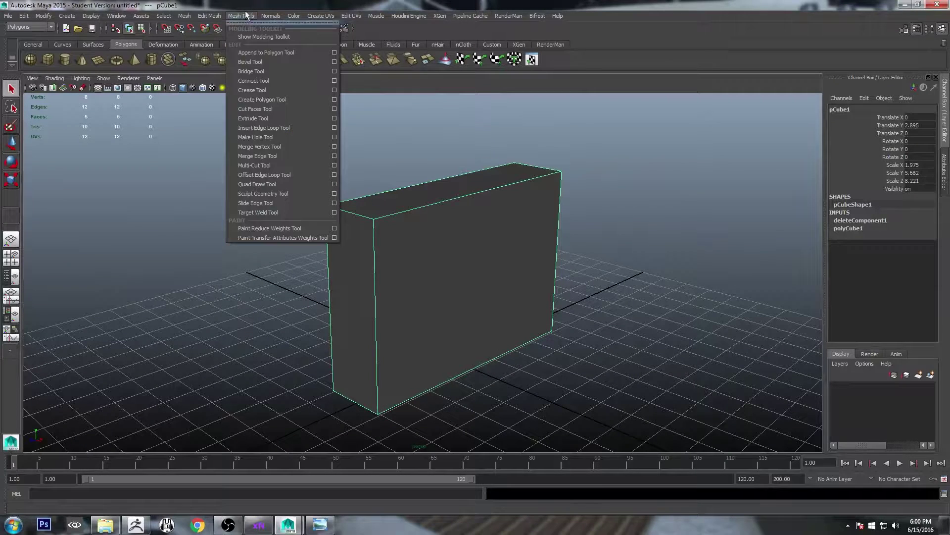
{"action": "left_click", "coordinate": [283, 127]}
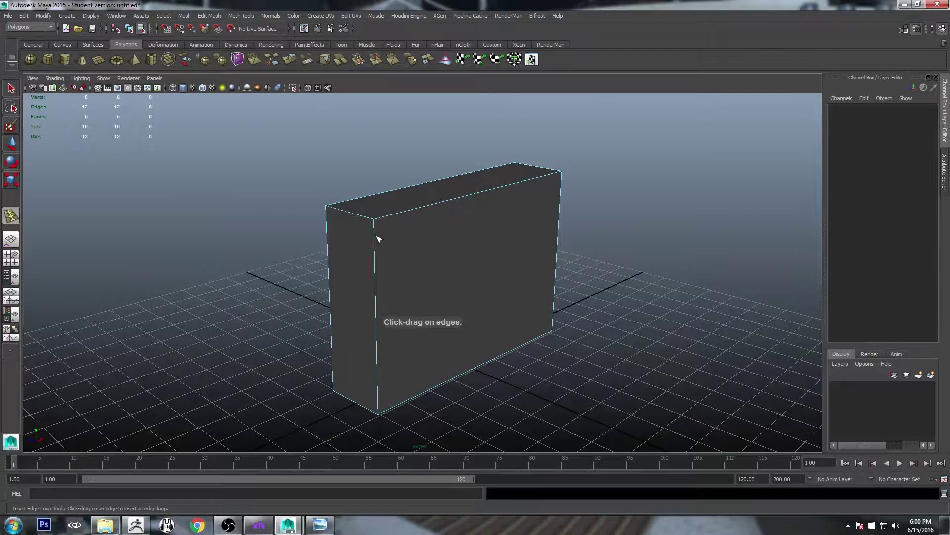
{"action": "left_click_drag", "start_coordinate": [377, 239], "coordinate": [376, 229]}
{"action": "key", "text": "q"}
- Scale the wall's top face inward so the rim slopes down to the new edge loop
{"action": "right_click_drag", "start_coordinate": [396, 201], "coordinate": [402, 197]}
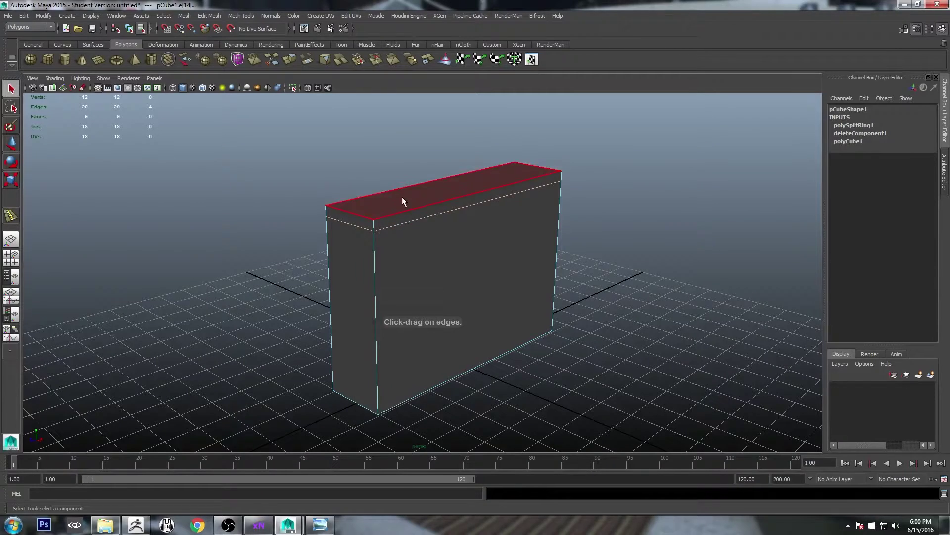
{"action": "left_click", "coordinate": [402, 201]}
{"action": "key", "text": "r"}
{"action": "left_click_drag", "start_coordinate": [475, 250], "coordinate": [436, 204], "text": "alt"}
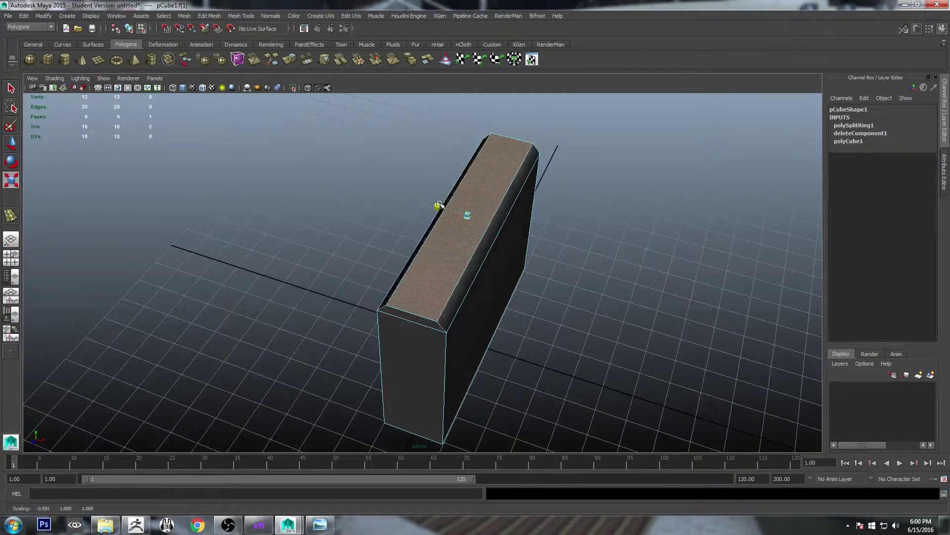
{"action": "left_click_drag", "start_coordinate": [496, 245], "coordinate": [481, 238], "text": "alt"}
{"action": "key", "text": "q"}
{"action": "right_click_drag", "start_coordinate": [417, 200], "coordinate": [462, 186]}
{"action": "left_click_drag", "start_coordinate": [369, 215], "coordinate": [380, 233], "text": "alt"}
- Bevel the vertical corners, sloped corners and short top edges at both wall ends with width 0.5 and 1 segment
{"action": "right_click_drag", "start_coordinate": [377, 239], "coordinate": [385, 217]}
{"action": "left_click", "coordinate": [406, 299]}
{"action": "left_click", "coordinate": [388, 257], "text": "shift"}
{"action": "left_click_drag", "start_coordinate": [407, 252], "coordinate": [454, 252], "text": "alt"}
{"action": "left_click", "coordinate": [462, 264], "text": "shift"}
{"action": "left_click", "coordinate": [448, 284], "text": "shift"}
{"action": "left_click_drag", "start_coordinate": [569, 252], "coordinate": [387, 248], "text": "alt"}
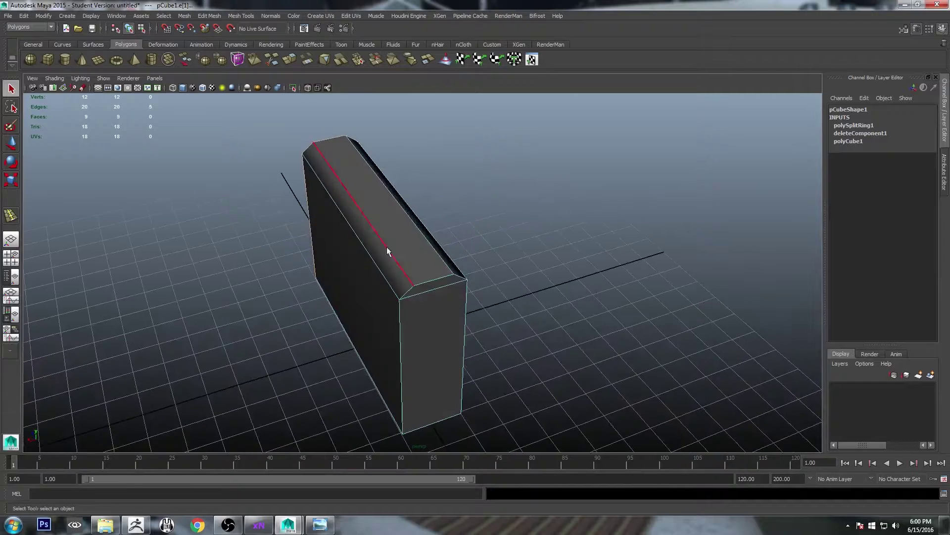
{"action": "left_click", "coordinate": [409, 322], "text": "shift"}
{"action": "left_click", "coordinate": [410, 295], "text": "shift"}
{"action": "left_click", "coordinate": [422, 281], "text": "shift"}
{"action": "left_click", "coordinate": [460, 278], "text": "shift"}
{"action": "left_click", "coordinate": [464, 292], "text": "shift"}
{"action": "left_click", "coordinate": [209, 16]}
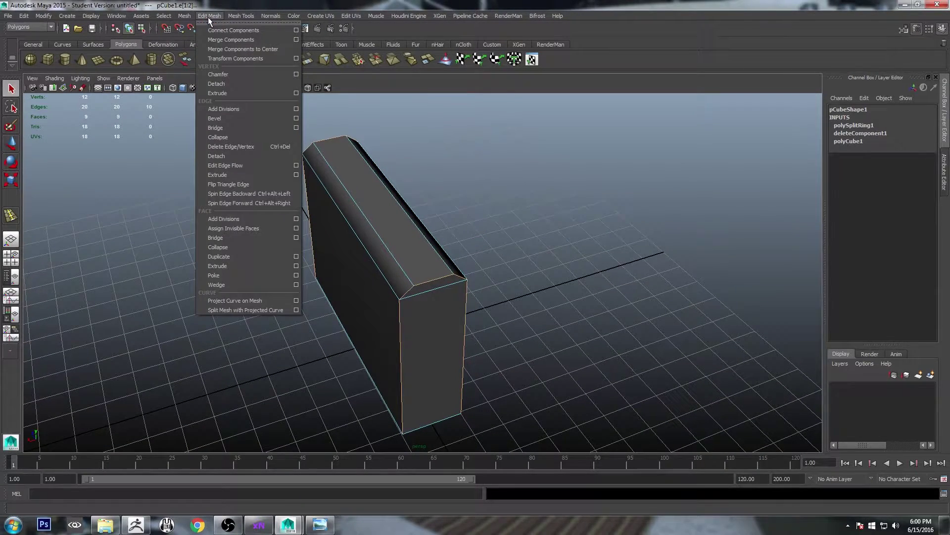
{"action": "left_click", "coordinate": [297, 119]}
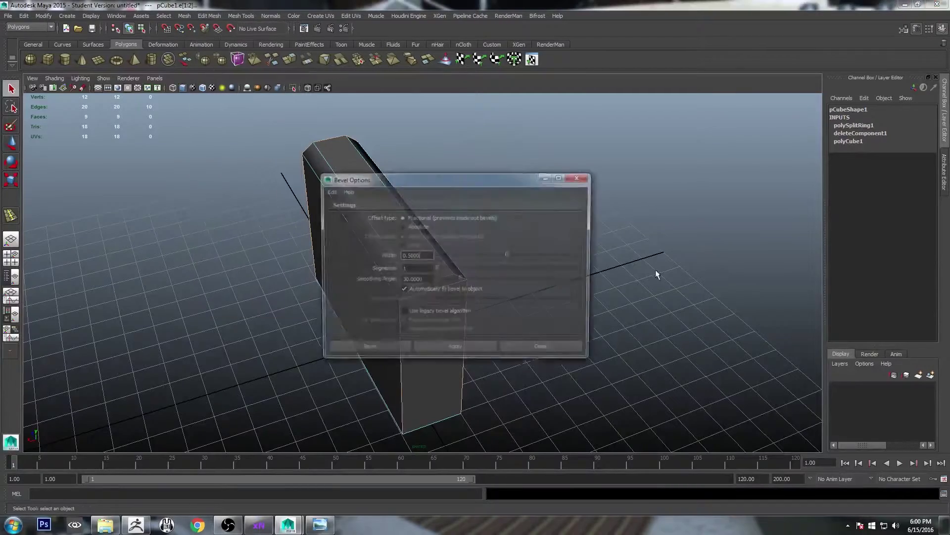
{"action": "left_click_drag", "start_coordinate": [429, 182], "coordinate": [610, 181]}
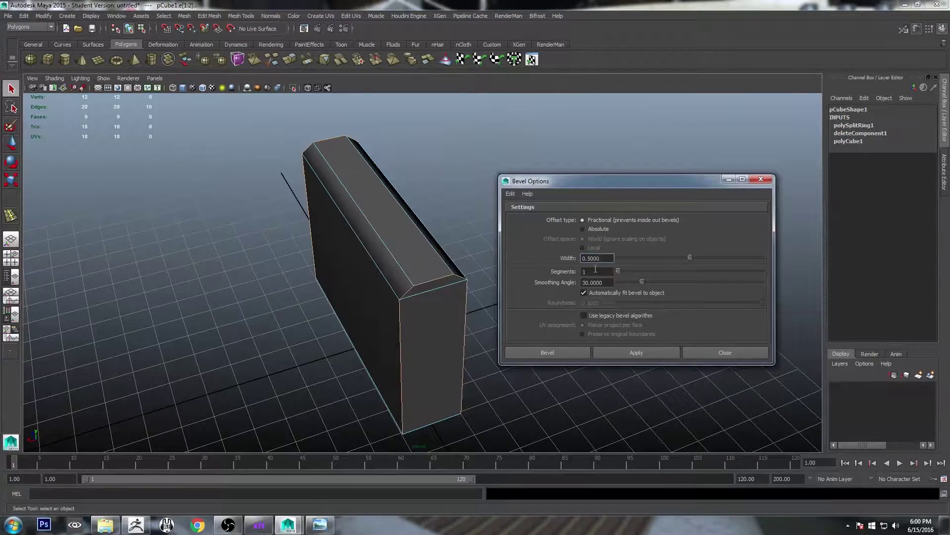
{"action": "left_click", "coordinate": [564, 349]}
{"action": "left_click_drag", "start_coordinate": [564, 349], "coordinate": [395, 223], "text": "alt"}
{"action": "left_click_drag", "start_coordinate": [522, 240], "coordinate": [450, 234], "text": "alt"}
{"action": "right_click_drag", "start_coordinate": [449, 234], "coordinate": [529, 203]}
- Select all edges of the wall and soften them, returning to object selection
{"action": "left_click_drag", "start_coordinate": [525, 208], "coordinate": [417, 253], "text": "alt"}
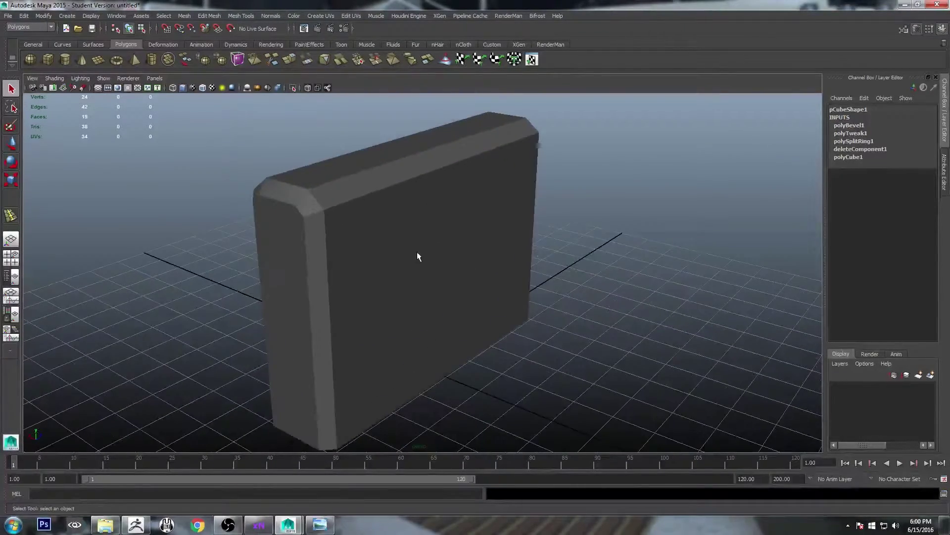
{"action": "middle_click_drag", "start_coordinate": [417, 255], "coordinate": [480, 310], "text": "alt"}
{"action": "left_click_drag", "start_coordinate": [447, 178], "coordinate": [454, 279], "text": "alt"}
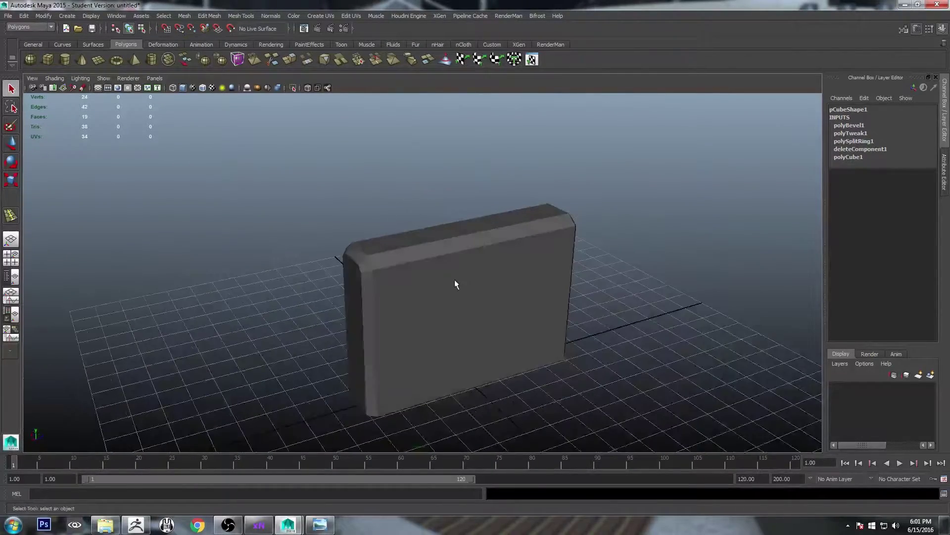
{"action": "left_click", "coordinate": [429, 267]}
{"action": "right_click_drag", "start_coordinate": [429, 273], "coordinate": [429, 246]}
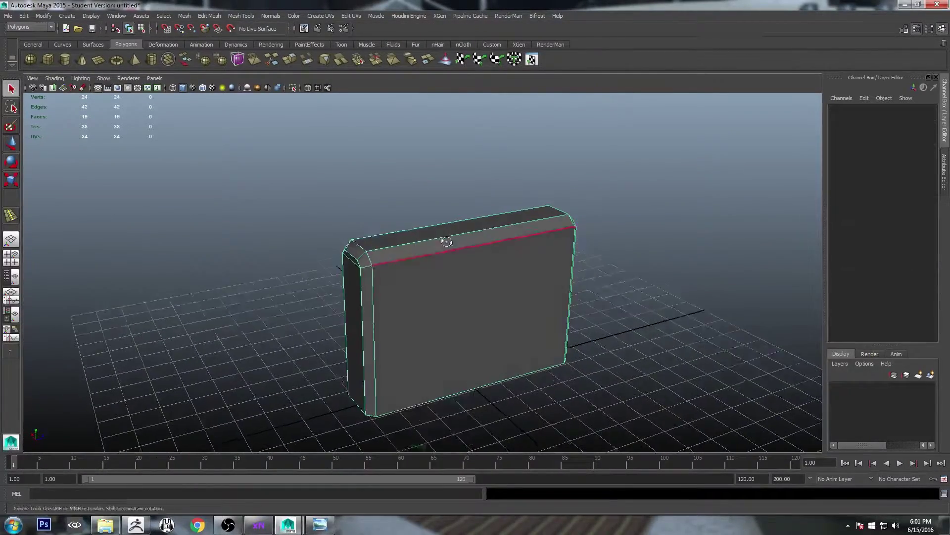
{"action": "left_click_drag", "start_coordinate": [436, 243], "coordinate": [431, 267], "text": "alt"}
{"action": "left_click_drag", "start_coordinate": [274, 149], "coordinate": [680, 306]}
{"action": "left_click_drag", "start_coordinate": [663, 225], "coordinate": [517, 239], "text": "alt"}
{"action": "left_click", "coordinate": [262, 16]}
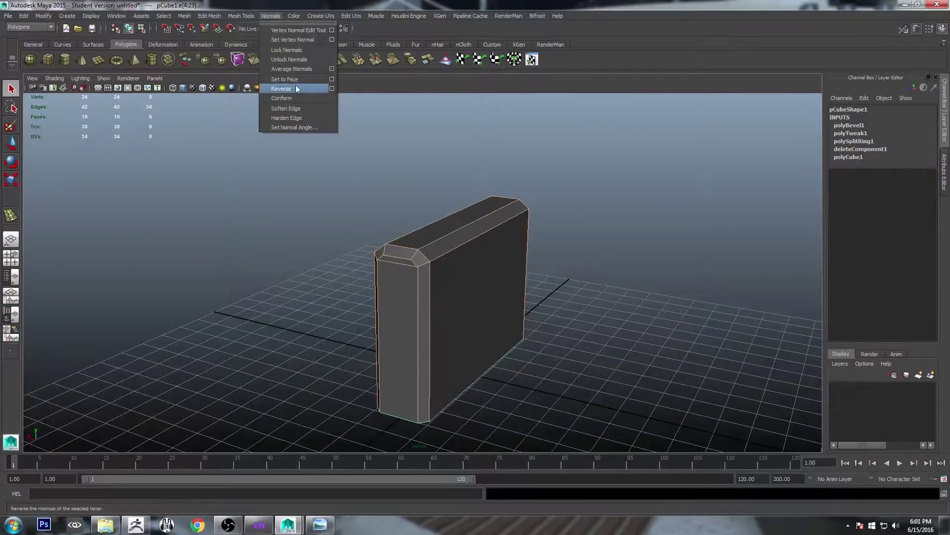
{"action": "left_click", "coordinate": [322, 109]}
{"action": "right_click_drag", "start_coordinate": [522, 229], "coordinate": [616, 198]}
{"action": "left_click", "coordinate": [615, 194]}
{"action": "left_click_drag", "start_coordinate": [515, 193], "coordinate": [594, 196], "text": "alt"}
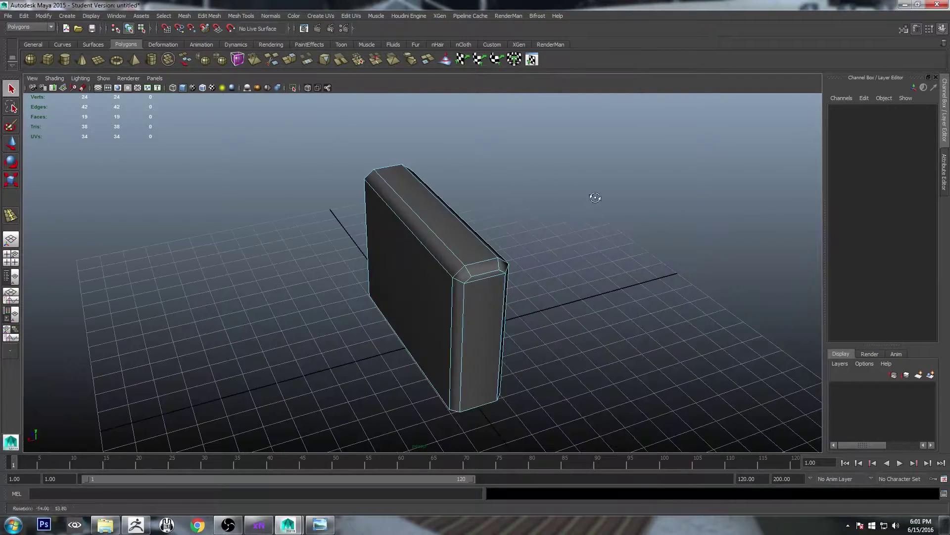
{"action": "right_click_drag", "start_coordinate": [441, 251], "coordinate": [476, 232]}
{"action": "left_click_drag", "start_coordinate": [591, 216], "coordinate": [488, 212], "text": "alt"}
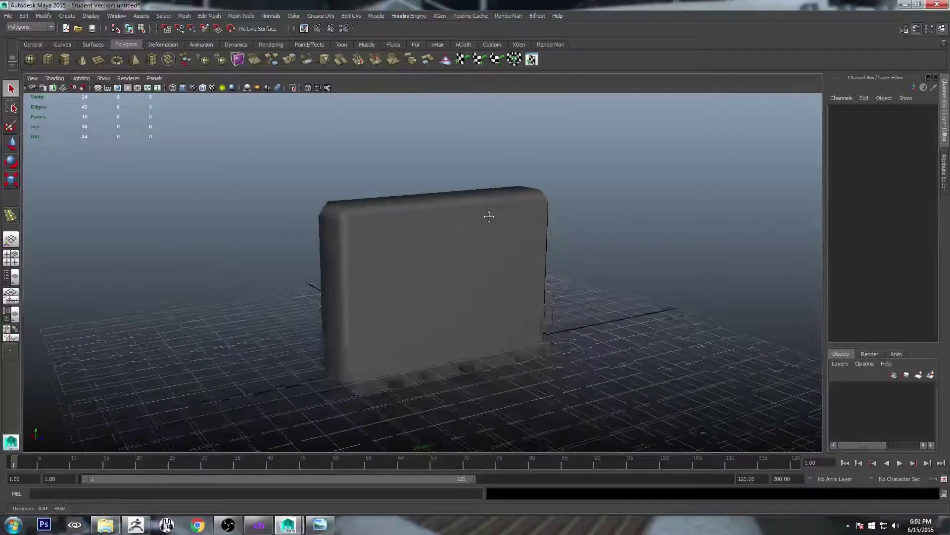
- Delete the wall's construction history and freeze its transformations
{"action": "left_click", "coordinate": [450, 239]}
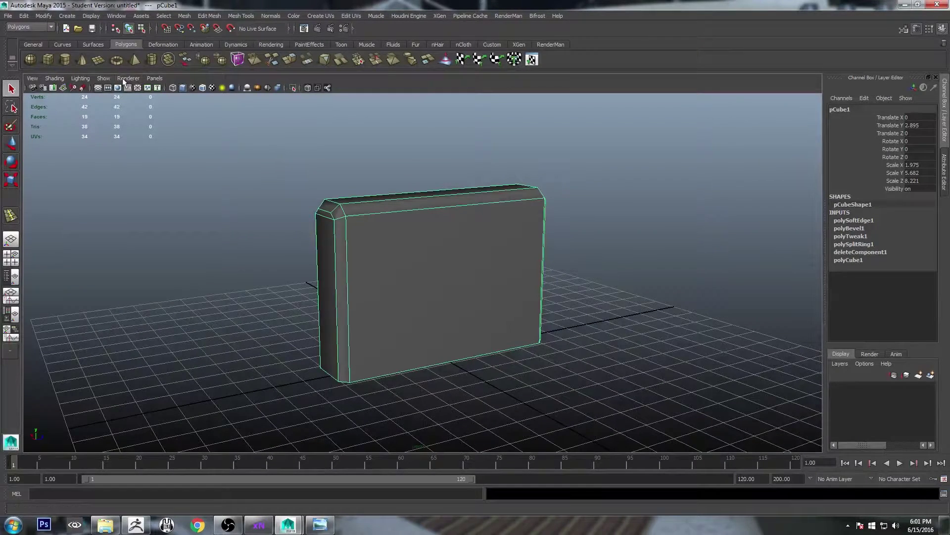
{"action": "left_click", "coordinate": [25, 16]}
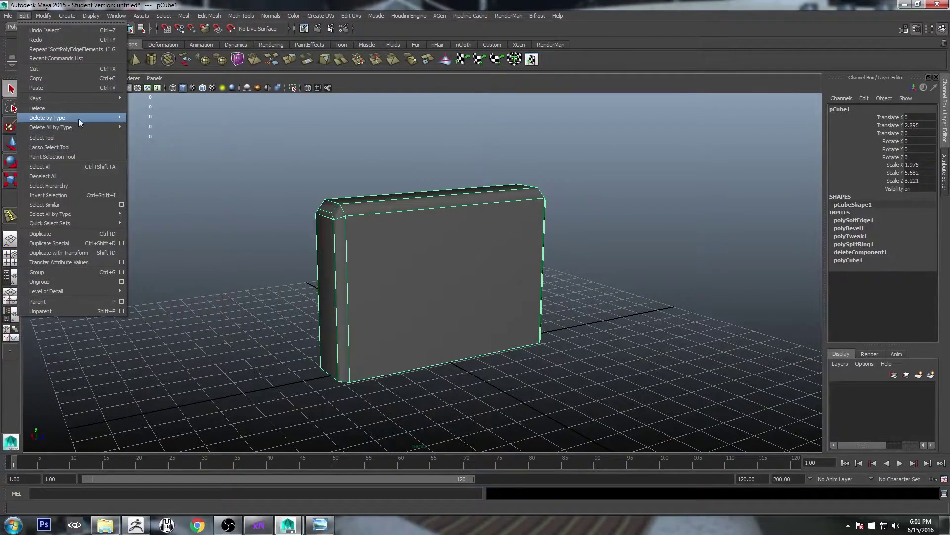
{"action": "left_click", "coordinate": [147, 124]}
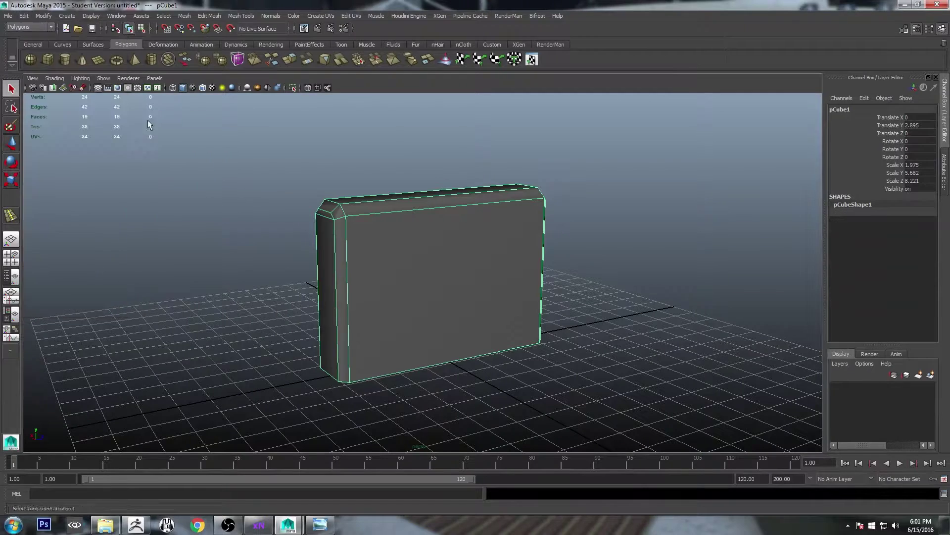
{"action": "left_click", "coordinate": [47, 15]}
{"action": "left_click", "coordinate": [60, 47]}
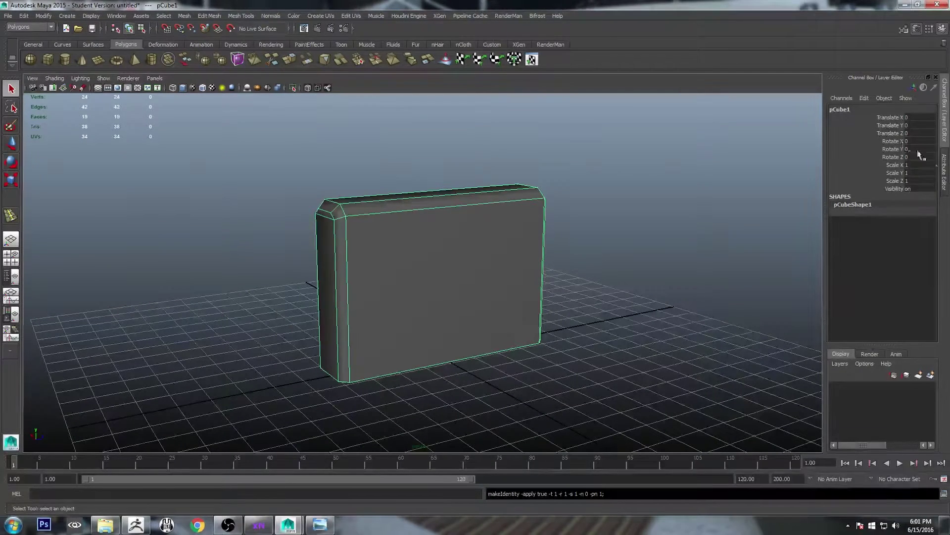
- Rename the wall object to LowPoly_stonewall
{"action": "double_click", "coordinate": [837, 111]}
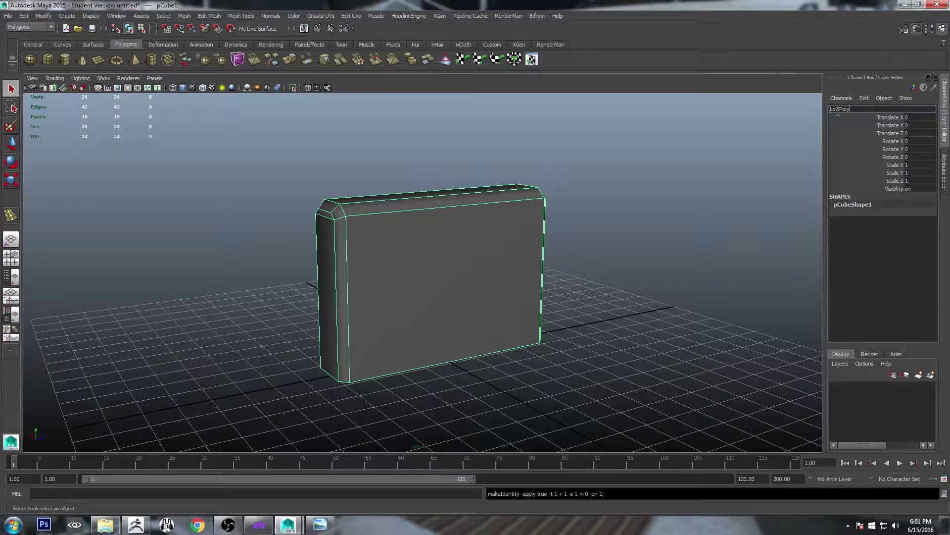
{"action": "type", "text": "LowPoly_stonewall"}
{"action": "key", "text": "Return"}
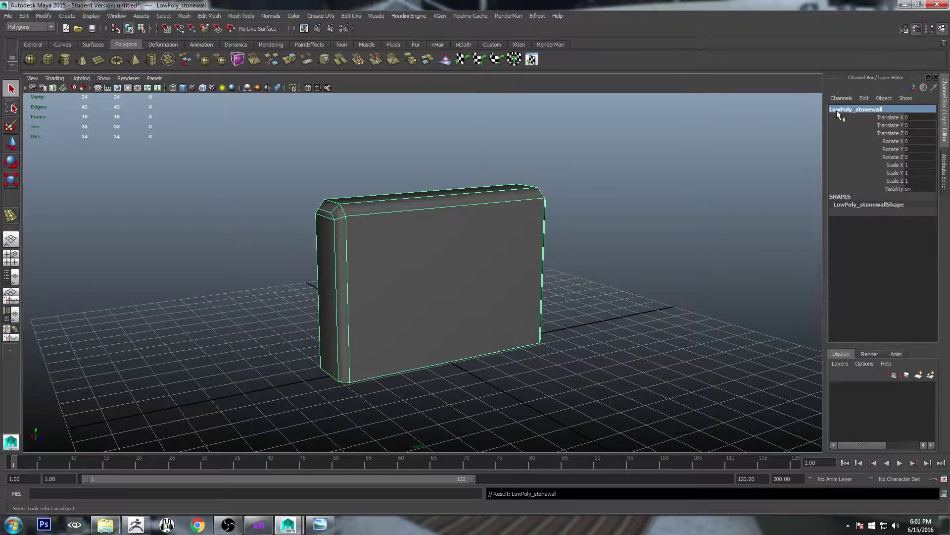
- Assign the selected wall to a new display layer named LowPoly_stoneWall
{"action": "left_click", "coordinate": [930, 376]}
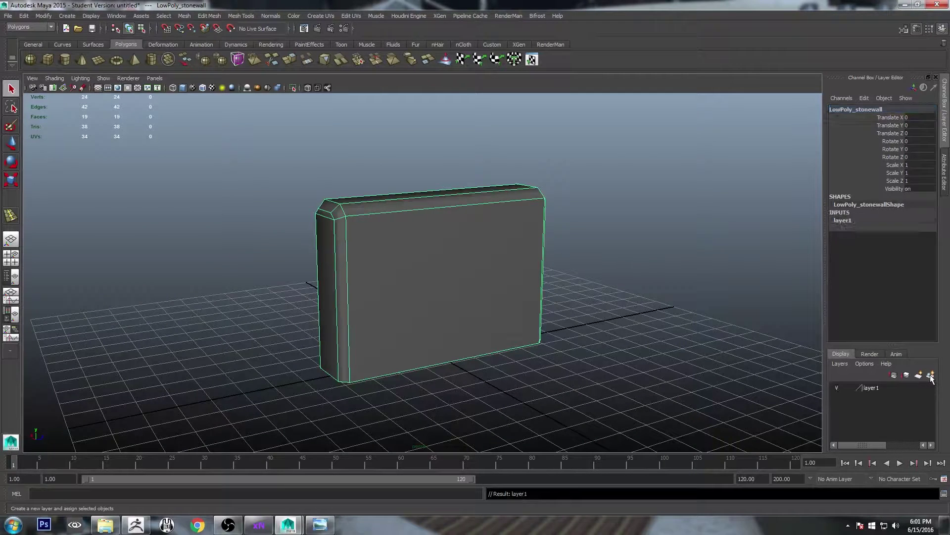
{"action": "double_click", "coordinate": [872, 387]}
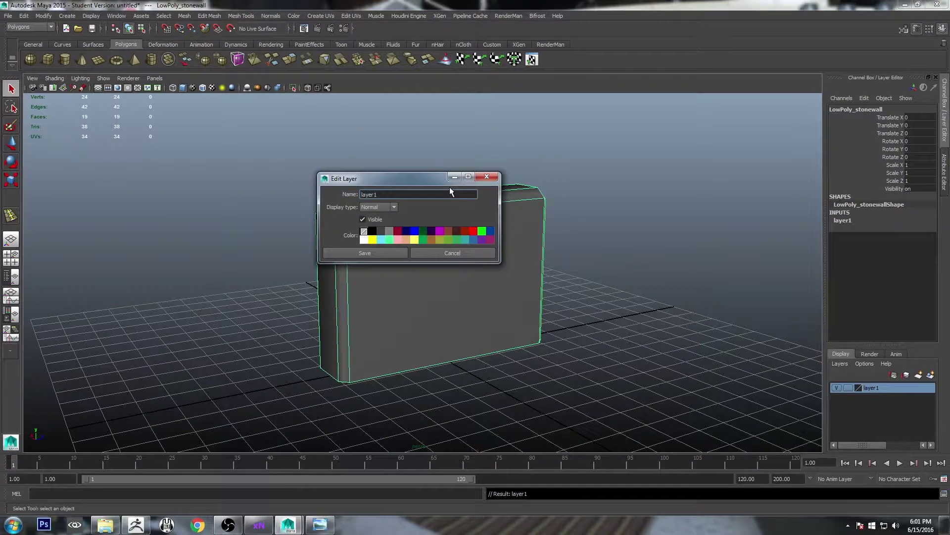
{"action": "type", "text": "LowPpo"}
{"action": "key", "text": "BackSpace"}
{"action": "key", "text": "BackSpace"}
{"action": "type", "text": "oly_stoneWall"}
{"action": "left_click", "coordinate": [390, 256]}
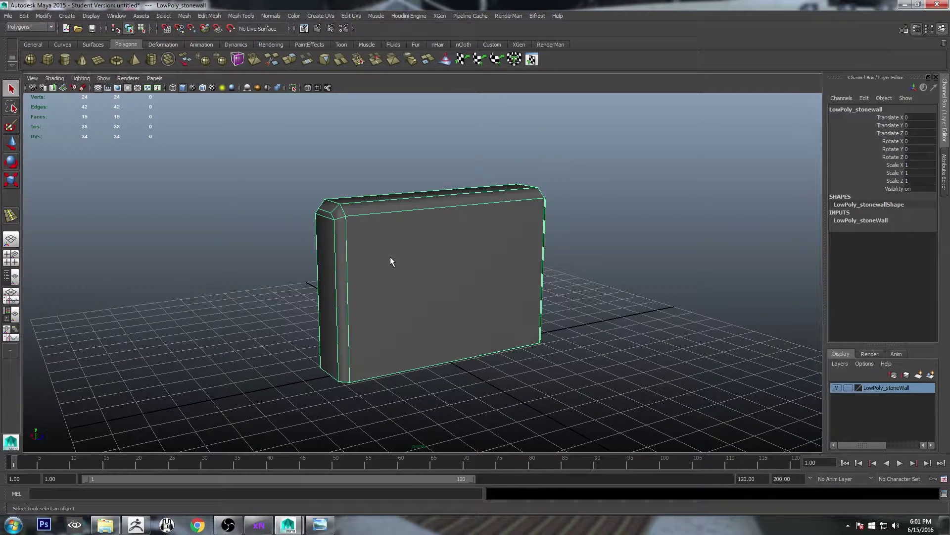
- Select the wall's two large faces, front and back, for UV mapping
{"action": "left_click_drag", "start_coordinate": [434, 289], "coordinate": [439, 257], "text": "alt"}
{"action": "right_click", "coordinate": [439, 251]}
{"action": "left_click", "coordinate": [439, 273]}
{"action": "left_click", "coordinate": [471, 212]}
{"action": "left_click_drag", "start_coordinate": [654, 270], "coordinate": [507, 263], "text": "alt"}
{"action": "left_click", "coordinate": [507, 263], "text": "shift"}
{"action": "left_click_drag", "start_coordinate": [607, 240], "coordinate": [437, 247], "text": "alt"}
{"action": "left_click_drag", "start_coordinate": [420, 112], "coordinate": [377, 96], "text": "alt"}
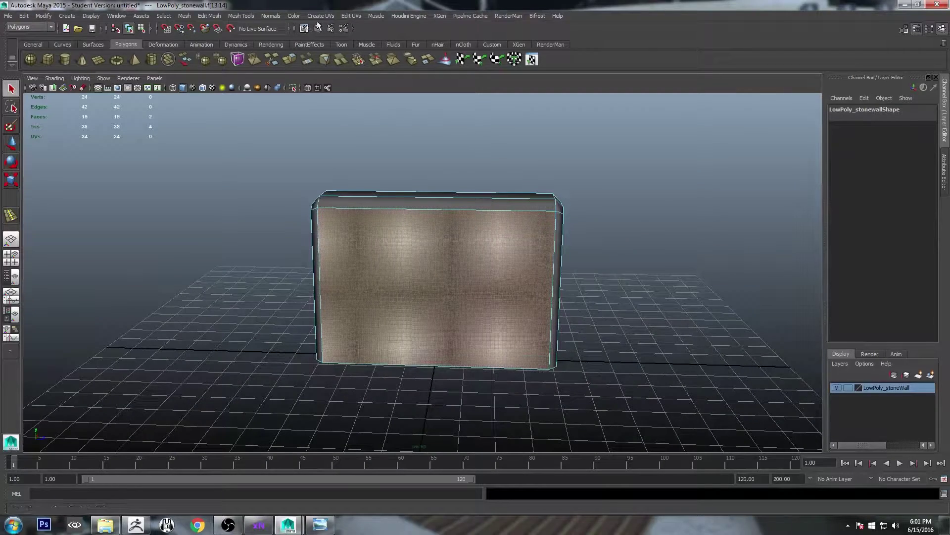
{"action": "left_click", "coordinate": [357, 16]}
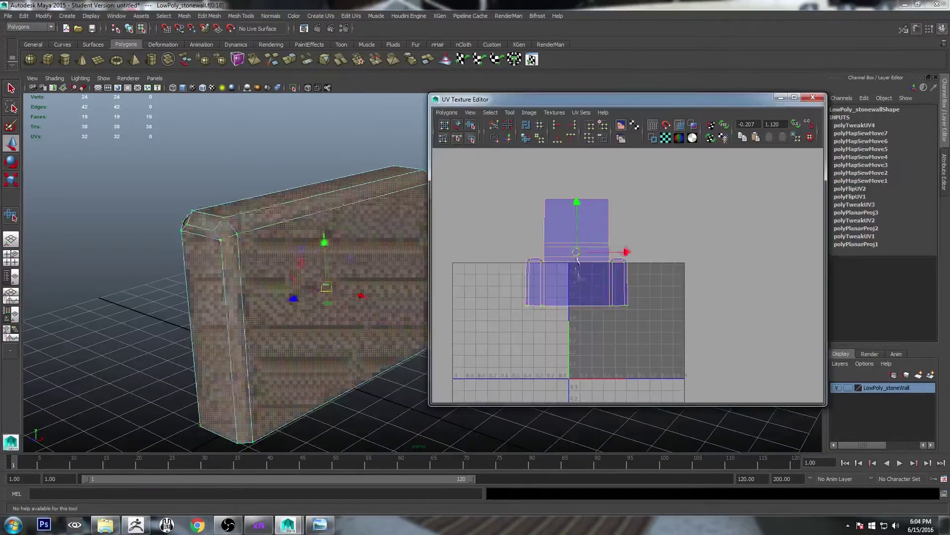
- Move the wall's complete UV layout inside the 0 to 1 UV tile
{"action": "left_click_drag", "start_coordinate": [573, 254], "coordinate": [626, 318]}
{"action": "scroll", "coordinate": [693, 269], "scroll_direction": "up", "scroll_amount": 2}
{"action": "left_click_drag", "start_coordinate": [623, 278], "coordinate": [624, 281]}
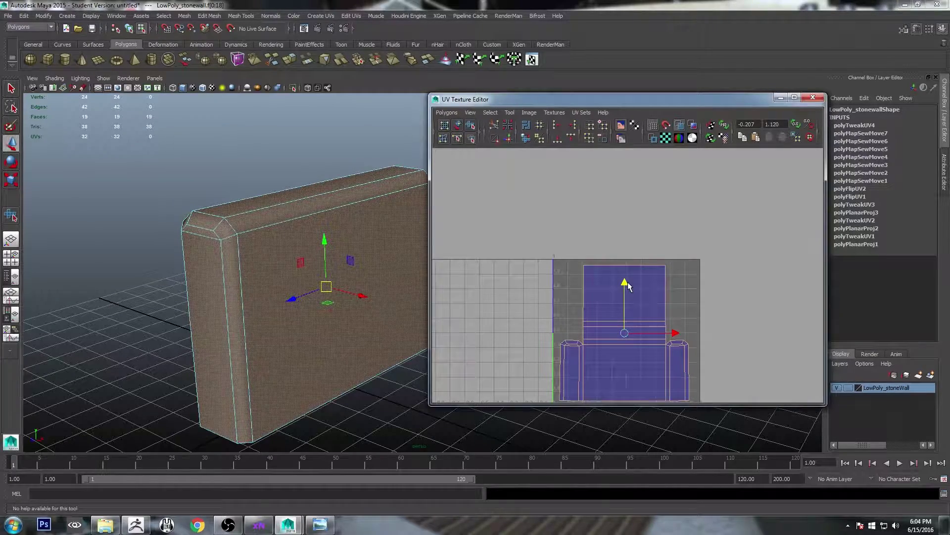
- Temporarily display the checker texture on the wall to examine its UVs for stretching
{"action": "left_click", "coordinate": [665, 138]}
{"action": "mouse_move", "coordinate": [282, 224]}
{"action": "left_mouse_down", "text": "alt"}
{"action": "mouse_move", "coordinate": [466, 262]}
{"action": "mouse_move", "coordinate": [292, 233]}
{"action": "mouse_move", "coordinate": [270, 210]}
{"action": "left_mouse_up", "text": "alt"}
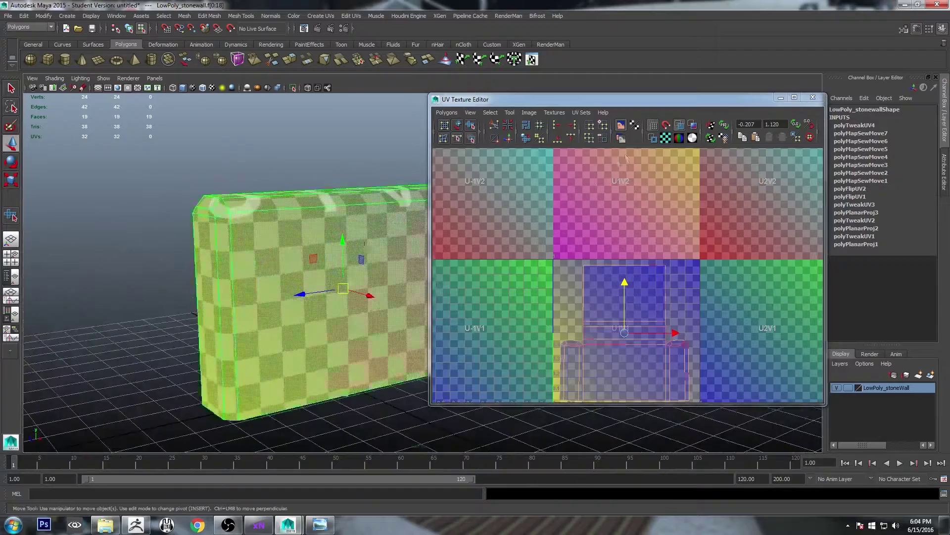
{"action": "left_click", "coordinate": [664, 138]}
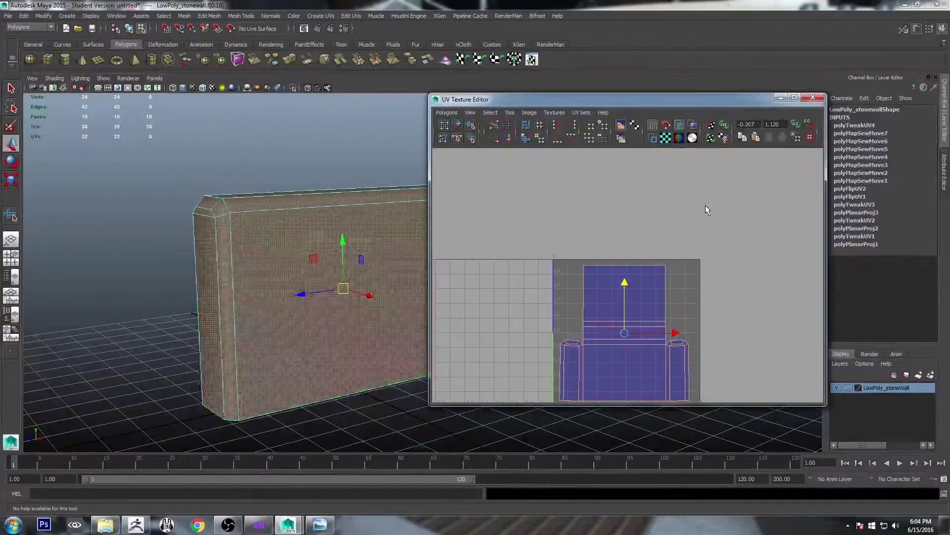
- Minimize the UV Texture Editor and return the wall to object selection
{"action": "left_click", "coordinate": [784, 98]}
{"action": "key", "text": "q"}
{"action": "right_click_drag", "start_coordinate": [437, 237], "coordinate": [445, 217]}
{"action": "left_click", "coordinate": [547, 173]}
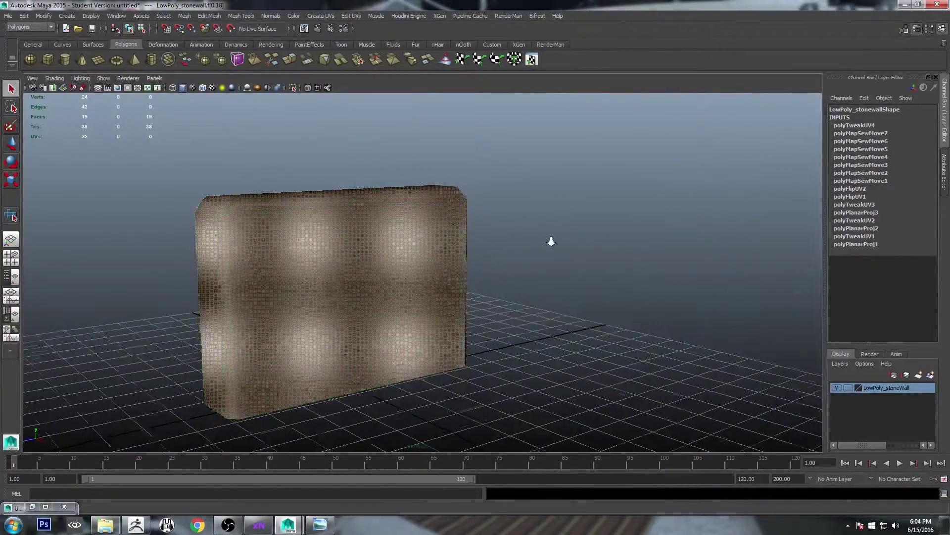
- Select the UV-mapped wall as an object and delete its construction history
{"action": "right_click_drag", "start_coordinate": [556, 241], "coordinate": [520, 235], "text": "alt"}
{"action": "left_click", "coordinate": [453, 231]}
{"action": "middle_click_drag", "start_coordinate": [469, 257], "coordinate": [519, 244], "text": "alt"}
{"action": "left_click_drag", "start_coordinate": [484, 218], "coordinate": [475, 242], "text": "alt"}
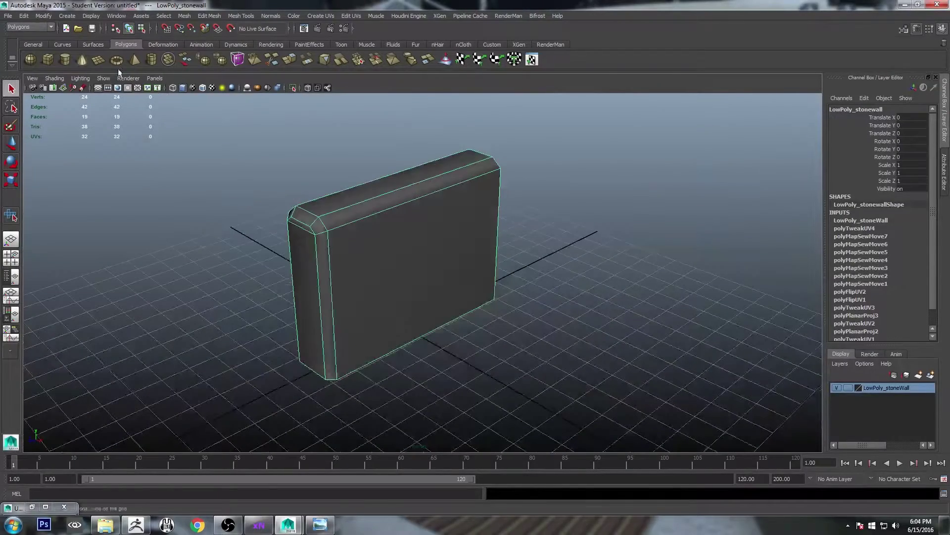
{"action": "left_click", "coordinate": [24, 15]}
{"action": "mouse_move", "coordinate": [67, 118]}
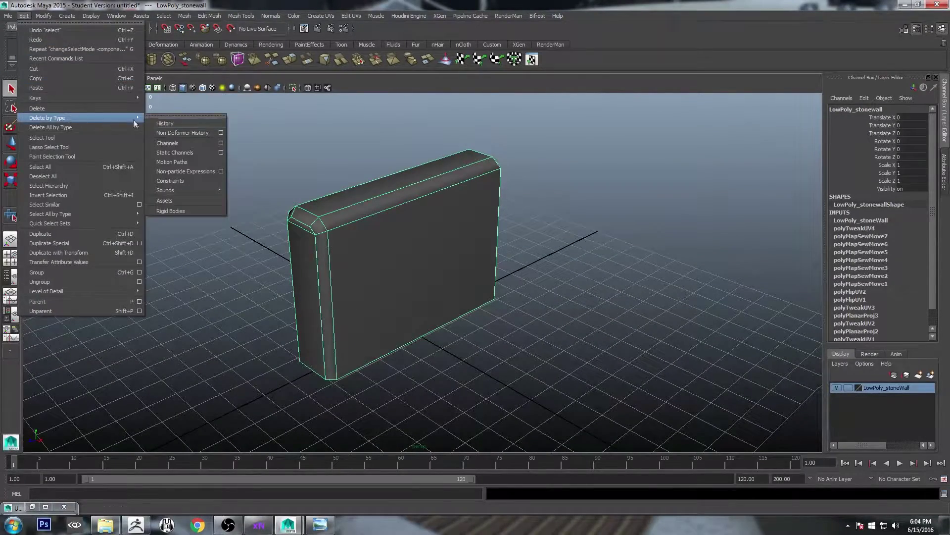
{"action": "left_click", "coordinate": [165, 119]}
{"action": "left_click_drag", "start_coordinate": [492, 212], "coordinate": [540, 236], "text": "alt"}
{"action": "left_click_drag", "start_coordinate": [574, 277], "coordinate": [563, 260], "text": "alt"}
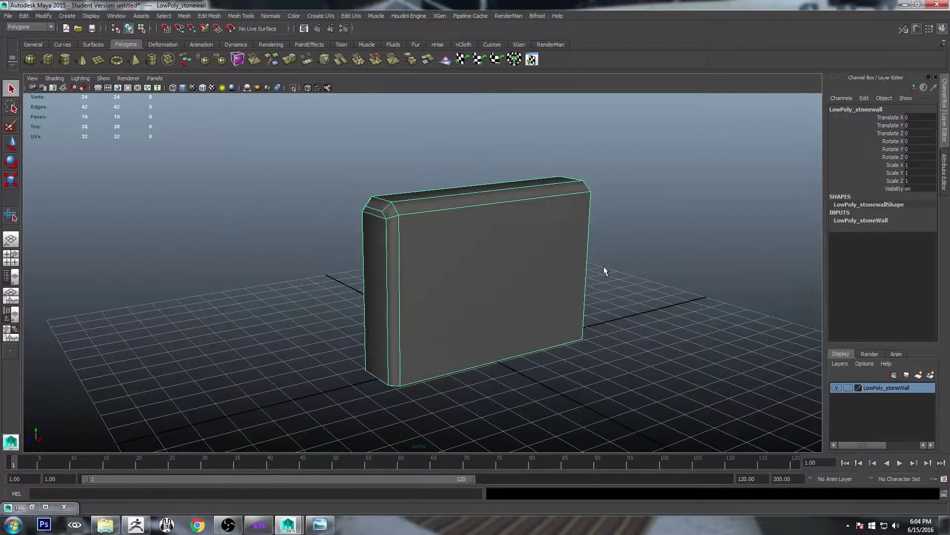
- Duplicate the wall and assign the copy to a new display layer named HighPoly_wall
{"action": "key", "text": "ctrl+d"}
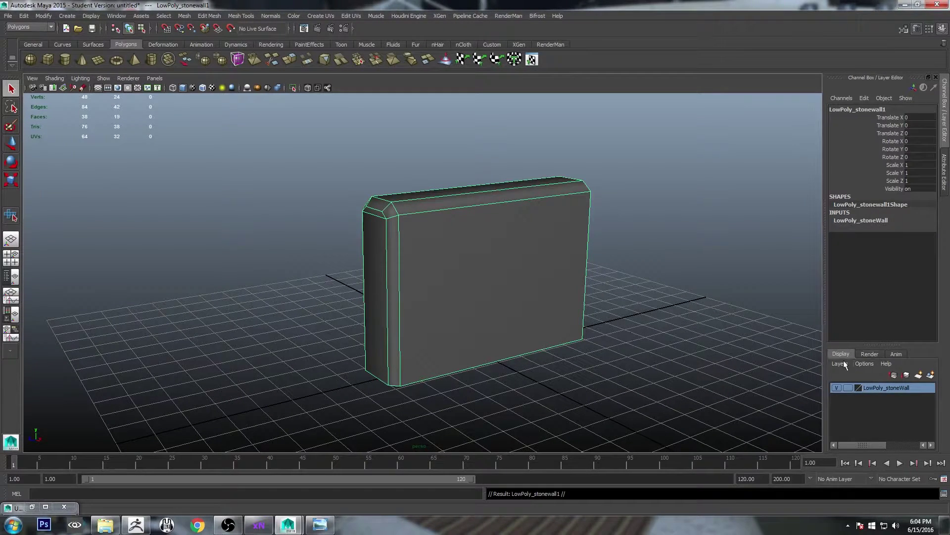
{"action": "left_click", "coordinate": [931, 376]}
{"action": "double_click", "coordinate": [871, 388]}
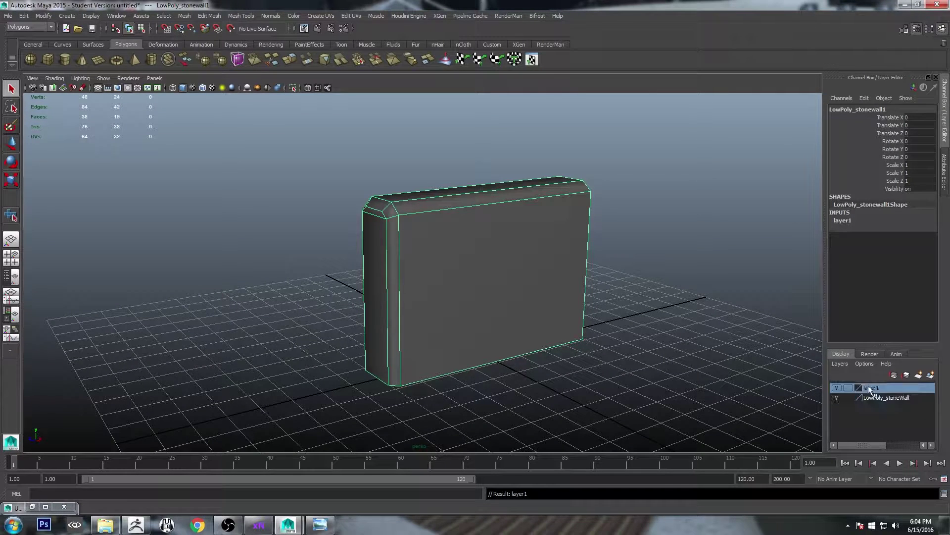
{"action": "key", "text": "BackSpace"}
{"action": "key", "text": "BackSpace"}
{"action": "key", "text": "BackSpace"}
{"action": "key", "text": "BackSpace"}
{"action": "key", "text": "BackSpace"}
{"action": "key", "text": "BackSpace"}
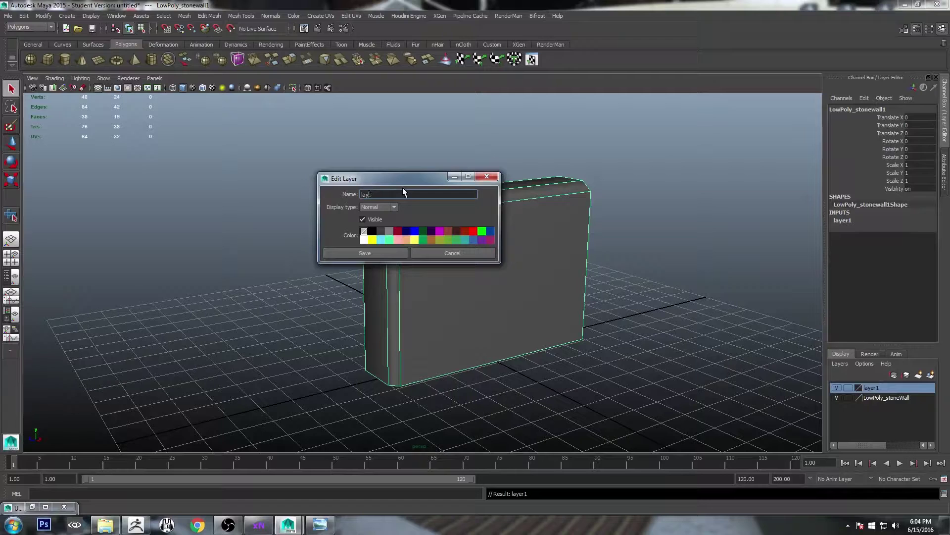
{"action": "type", "text": "HighPoly_wall"}
{"action": "left_click", "coordinate": [378, 251]}
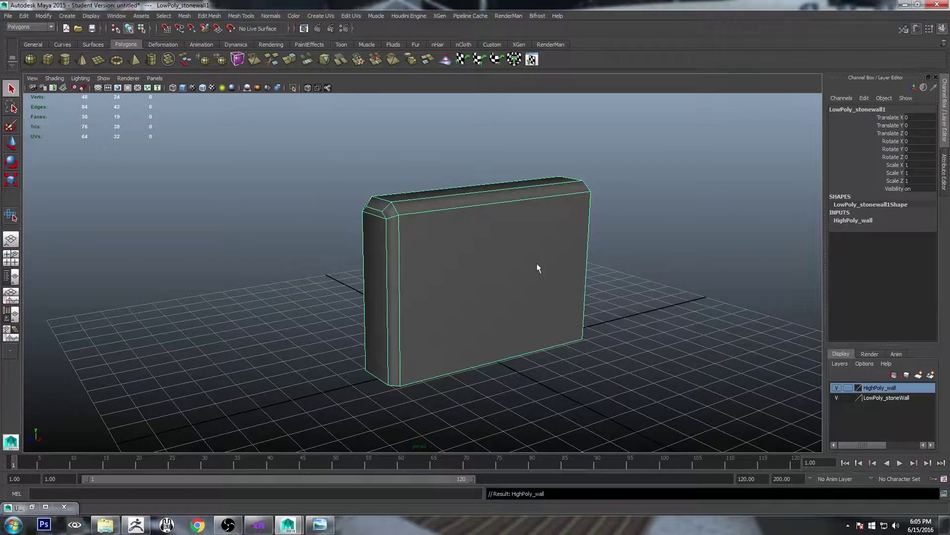
- Hide the LowPoly_stoneWall layer and keep the HighPoly_wall layer visible
{"action": "left_click", "coordinate": [836, 388]}
{"action": "left_click", "coordinate": [836, 388]}
{"action": "left_click", "coordinate": [836, 388]}
{"action": "left_click", "coordinate": [836, 388]}
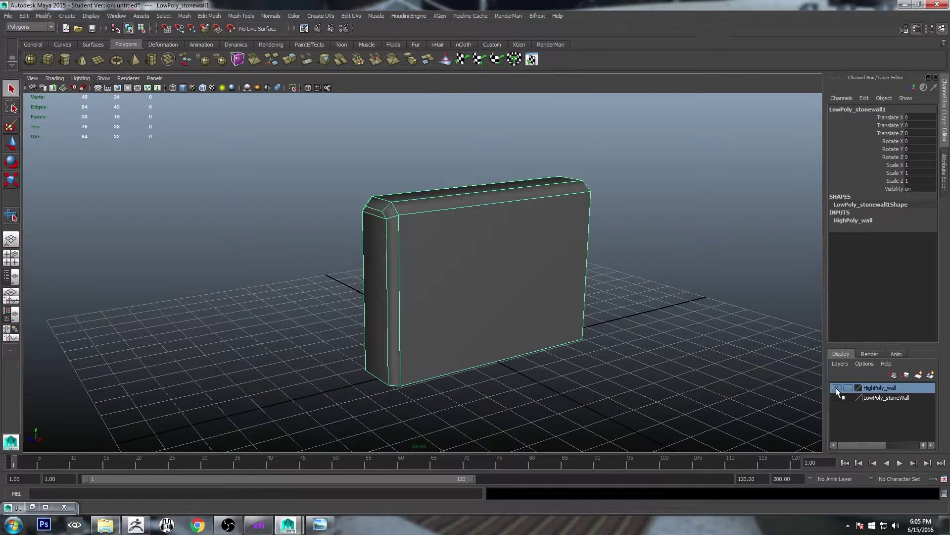
- Rename the duplicated wall object to highPoly_wall
{"action": "double_click", "coordinate": [855, 109]}
{"action": "type", "text": "high"}
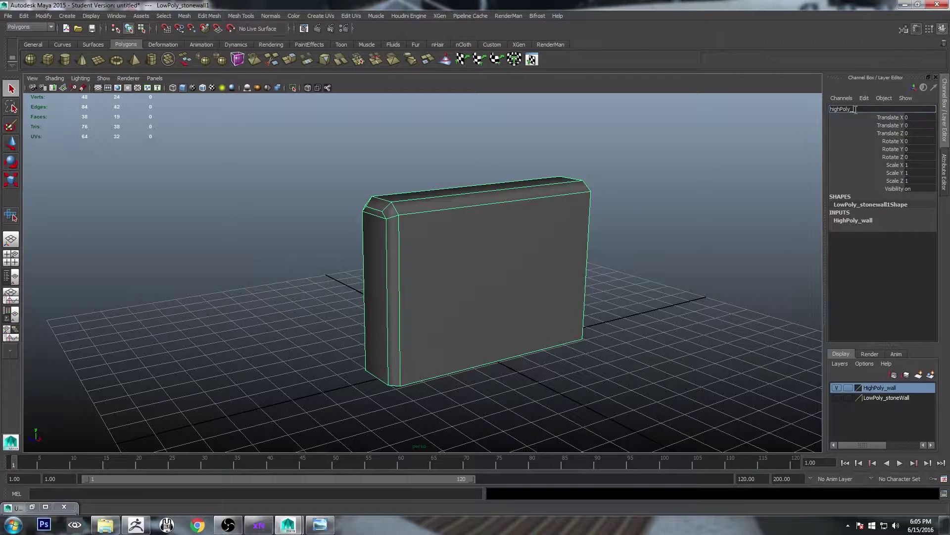
{"action": "key", "text": "Return"}
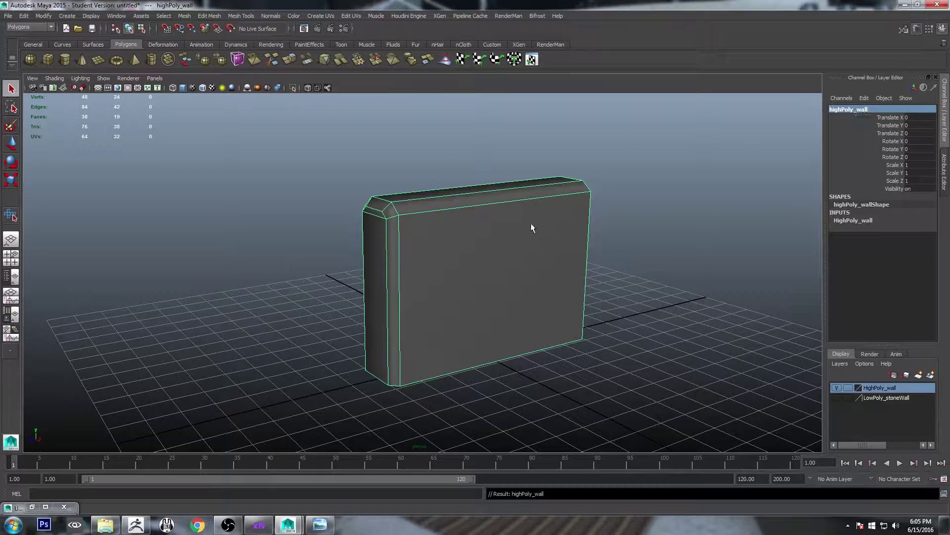
- Display the high-poly wall with smooth mesh preview, together with its original polygon cage
{"action": "key", "text": "3"}
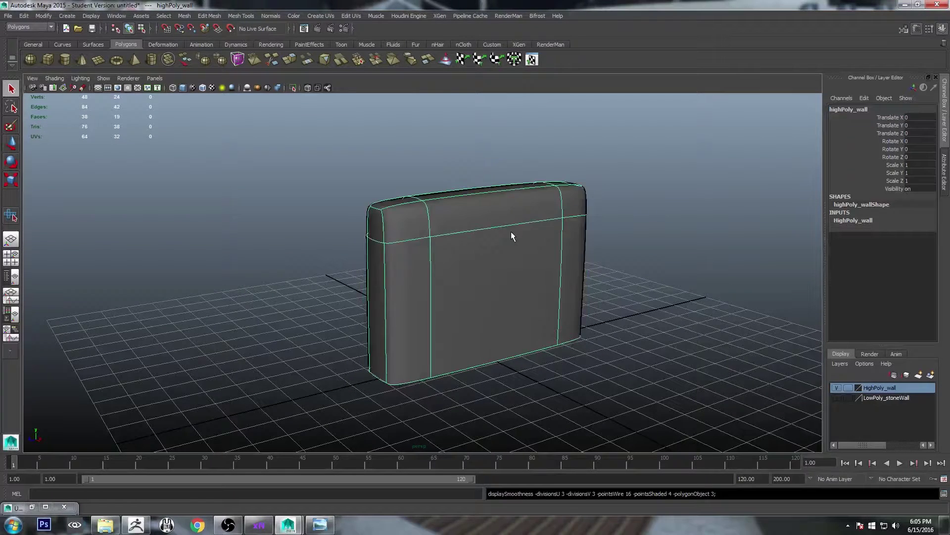
{"action": "left_click", "coordinate": [678, 224]}
{"action": "left_click_drag", "start_coordinate": [678, 223], "coordinate": [458, 262], "text": "alt"}
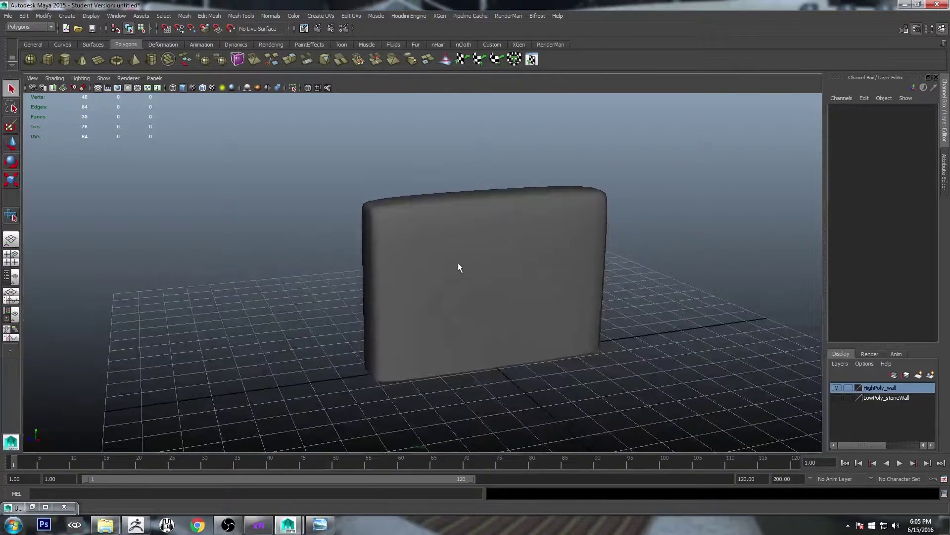
{"action": "left_click", "coordinate": [458, 263]}
{"action": "key", "text": "2"}
{"action": "left_click_drag", "start_coordinate": [429, 151], "coordinate": [467, 265], "text": "alt"}
- Insert vertical edge loops near both ends of the high-poly wall and a horizontal loop near its bottom edge, returning to object selection
{"action": "left_click", "coordinate": [242, 16]}
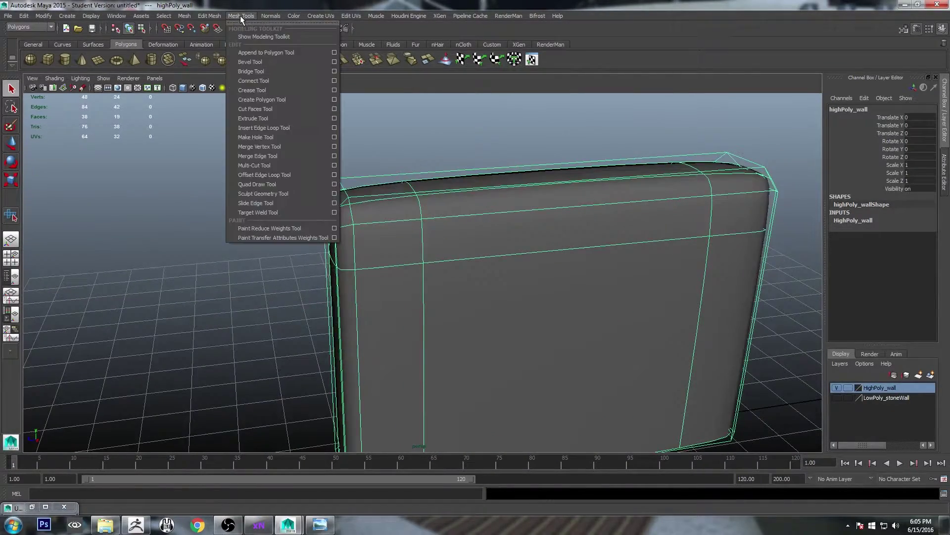
{"action": "left_click", "coordinate": [306, 127]}
{"action": "left_click", "coordinate": [391, 198]}
{"action": "left_click_drag", "start_coordinate": [493, 218], "coordinate": [429, 186], "text": "alt"}
{"action": "left_click", "coordinate": [538, 227]}
{"action": "mouse_move", "coordinate": [538, 225]}
{"action": "left_mouse_down", "text": "alt"}
{"action": "mouse_move", "coordinate": [526, 248]}
{"action": "mouse_move", "coordinate": [525, 225]}
{"action": "left_mouse_up", "text": "alt"}
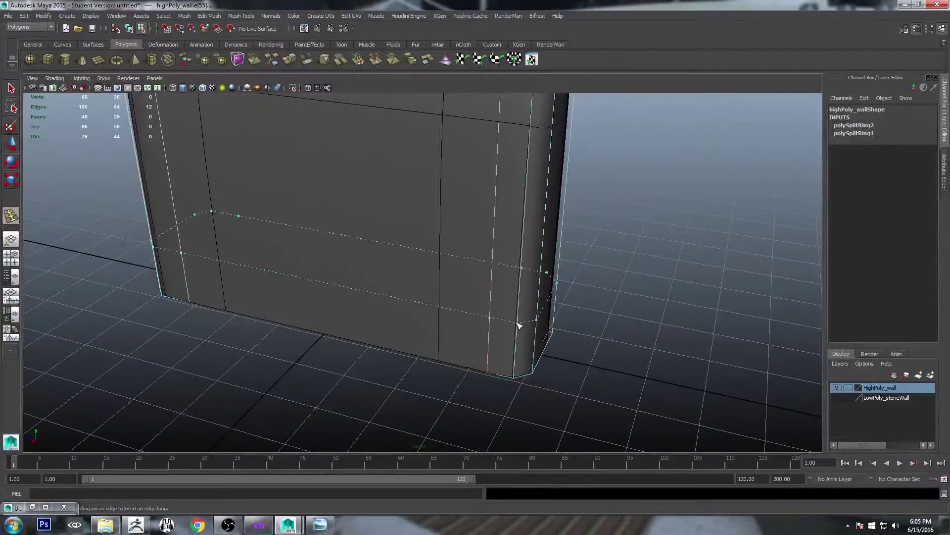
{"action": "left_click", "coordinate": [524, 372]}
{"action": "right_click_drag", "start_coordinate": [518, 262], "coordinate": [522, 240]}
{"action": "left_click", "coordinate": [522, 240]}
{"action": "left_click", "coordinate": [614, 267]}
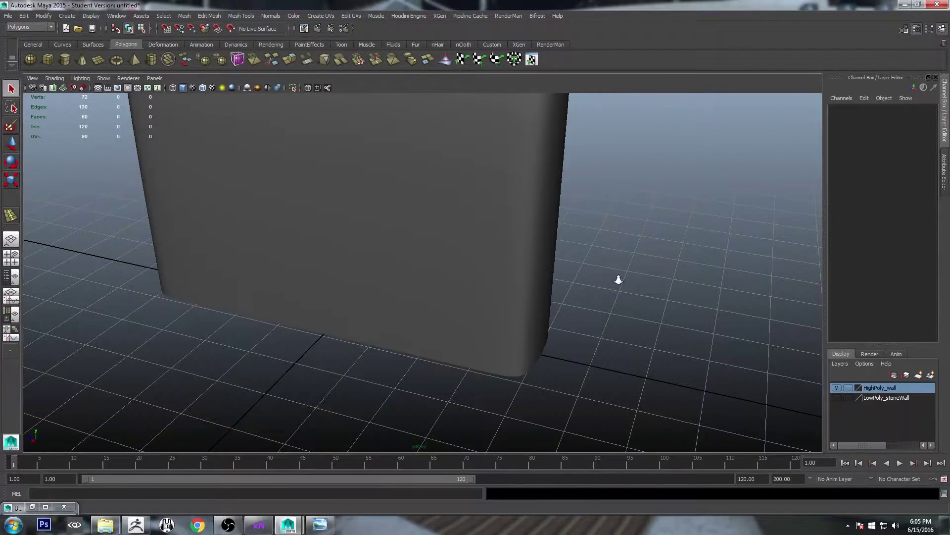
- Convert the high-poly wall's smooth mesh preview to polygons and return to object selection
{"action": "right_click_drag", "start_coordinate": [617, 282], "coordinate": [575, 233], "text": "alt"}
{"action": "left_click_drag", "start_coordinate": [575, 233], "coordinate": [466, 225], "text": "alt"}
{"action": "right_click_drag", "start_coordinate": [466, 225], "coordinate": [516, 250], "text": "alt"}
{"action": "left_click_drag", "start_coordinate": [515, 250], "coordinate": [439, 149], "text": "alt"}
{"action": "left_click", "coordinate": [458, 203]}
{"action": "left_click", "coordinate": [331, 156]}
{"action": "key", "text": "ctrl+z"}
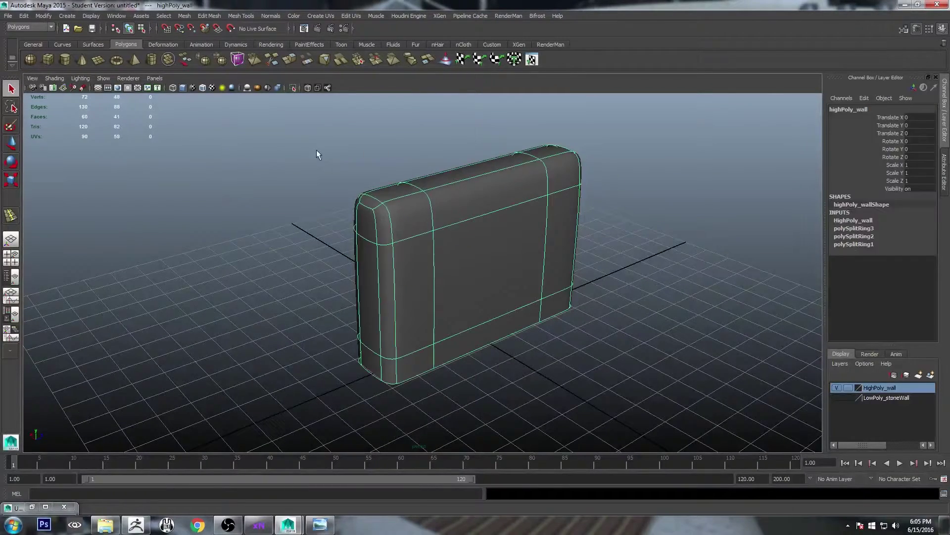
{"action": "left_click", "coordinate": [43, 16]}
{"action": "mouse_move", "coordinate": [62, 166]}
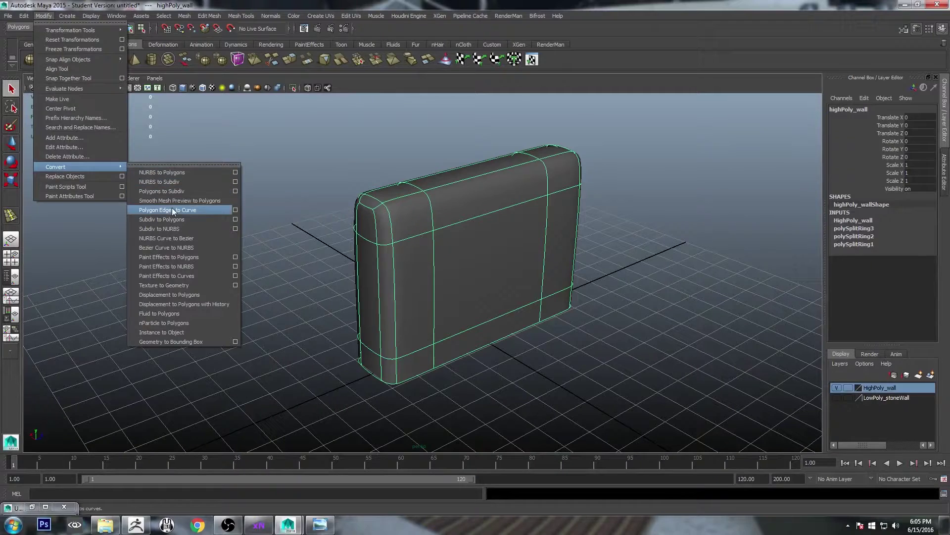
{"action": "left_click", "coordinate": [221, 201]}
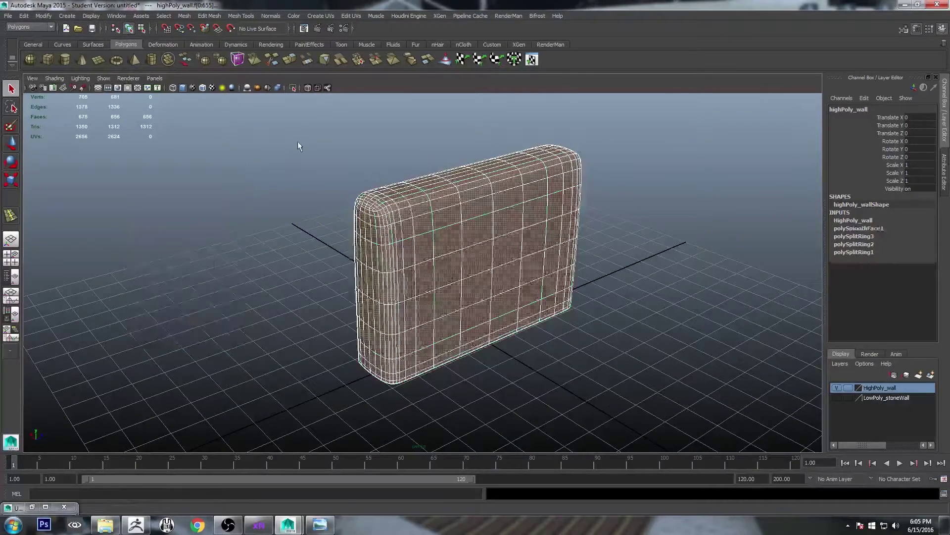
{"action": "key", "text": "F8"}
- Delete the construction history of the high-poly wall
{"action": "left_click_drag", "start_coordinate": [511, 209], "coordinate": [620, 227], "text": "alt"}
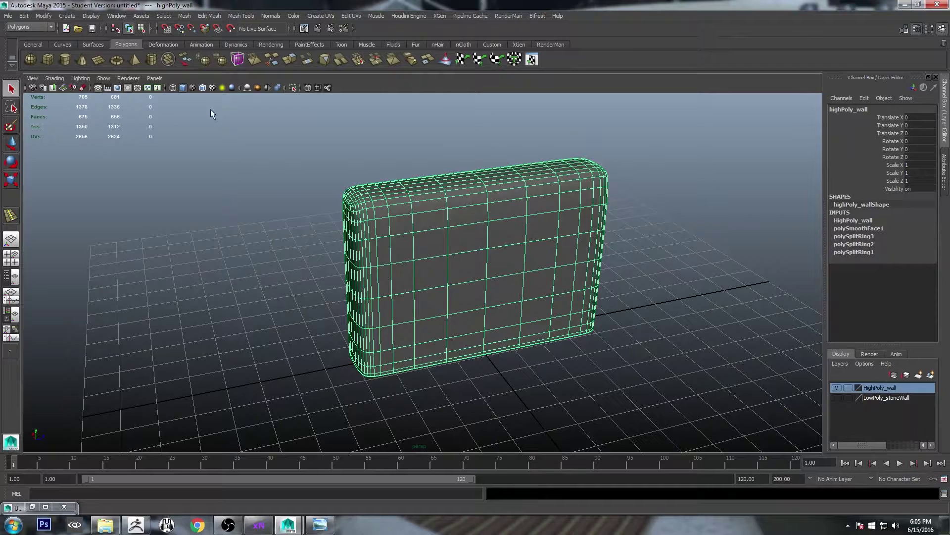
{"action": "left_click", "coordinate": [23, 16]}
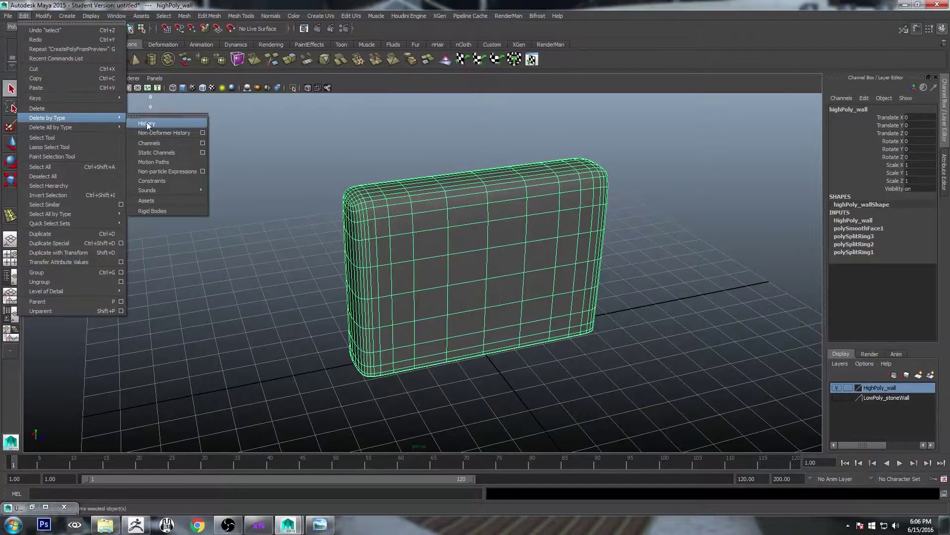
{"action": "left_click", "coordinate": [144, 124]}
{"action": "mouse_move", "coordinate": [604, 258]}
{"action": "left_mouse_down", "text": "alt"}
{"action": "mouse_move", "coordinate": [611, 297]}
{"action": "mouse_move", "coordinate": [622, 252]}
{"action": "mouse_move", "coordinate": [606, 263]}
{"action": "left_mouse_up", "text": "alt"}
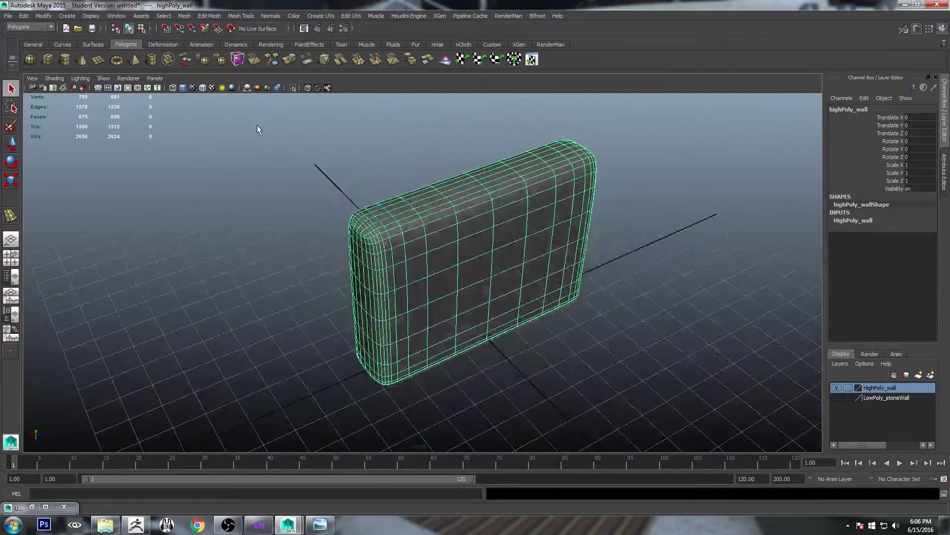
- Start exporting the selected high-poly wall with OBJexport as the file type
{"action": "left_click", "coordinate": [8, 15]}
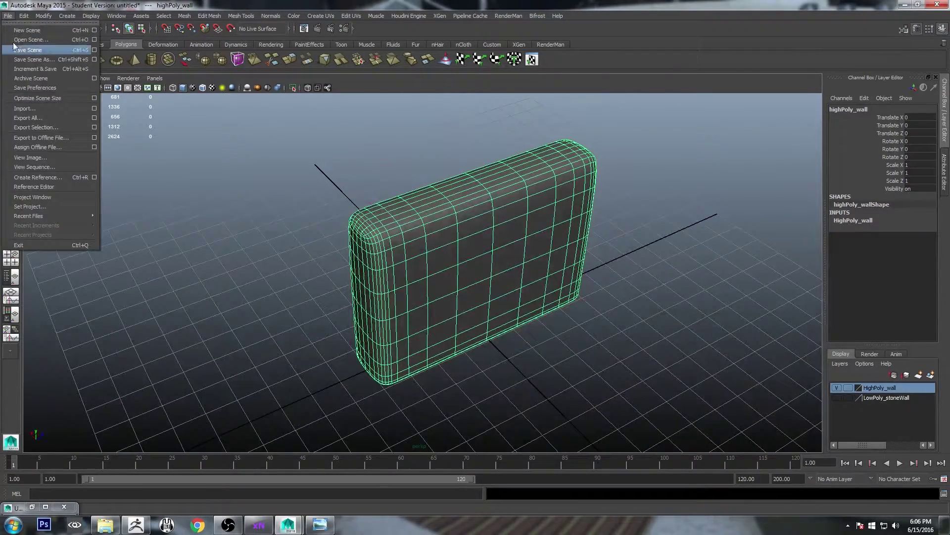
{"action": "left_click", "coordinate": [78, 127]}
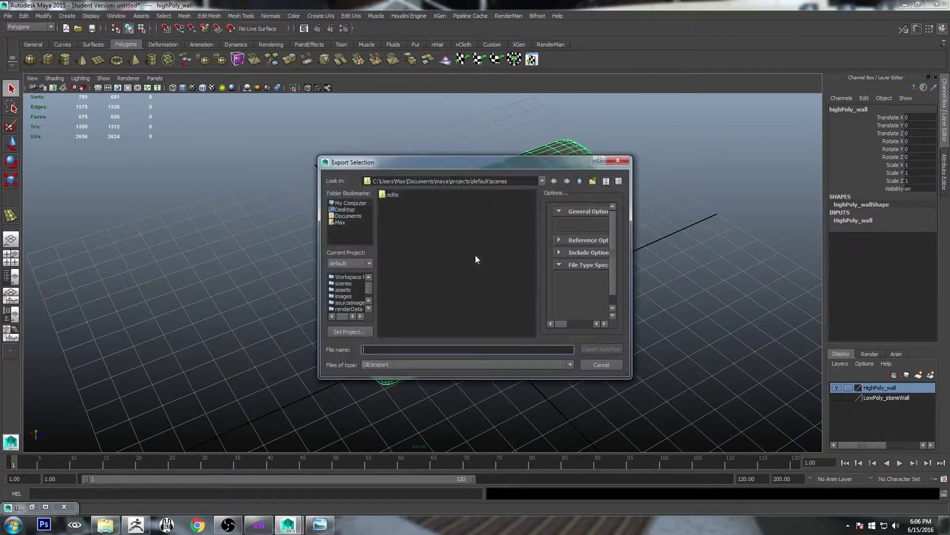
{"action": "left_click", "coordinate": [499, 366]}
{"action": "scroll", "coordinate": [571, 392], "scroll_direction": "up", "scroll_amount": 5}
{"action": "scroll", "coordinate": [571, 393], "scroll_direction": "down", "scroll_amount": 3}
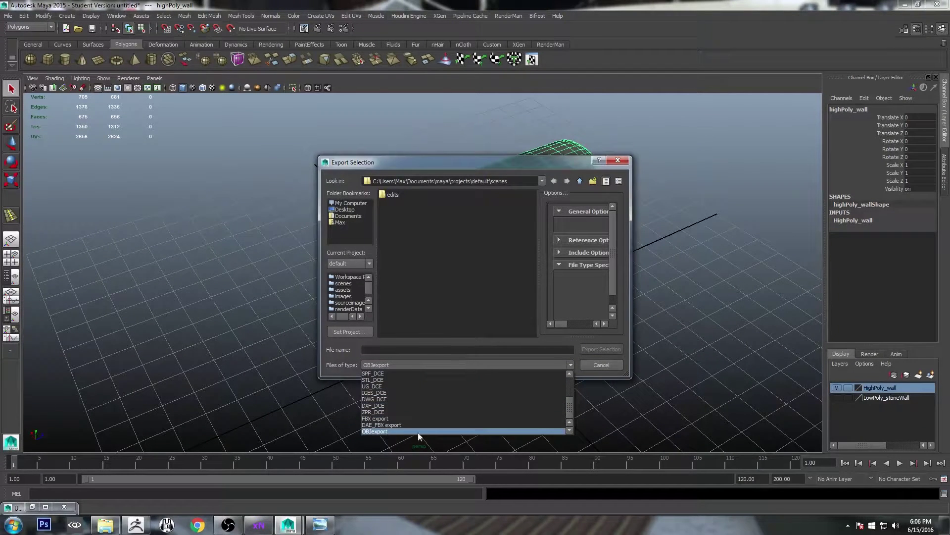
{"action": "left_click", "coordinate": [438, 431]}
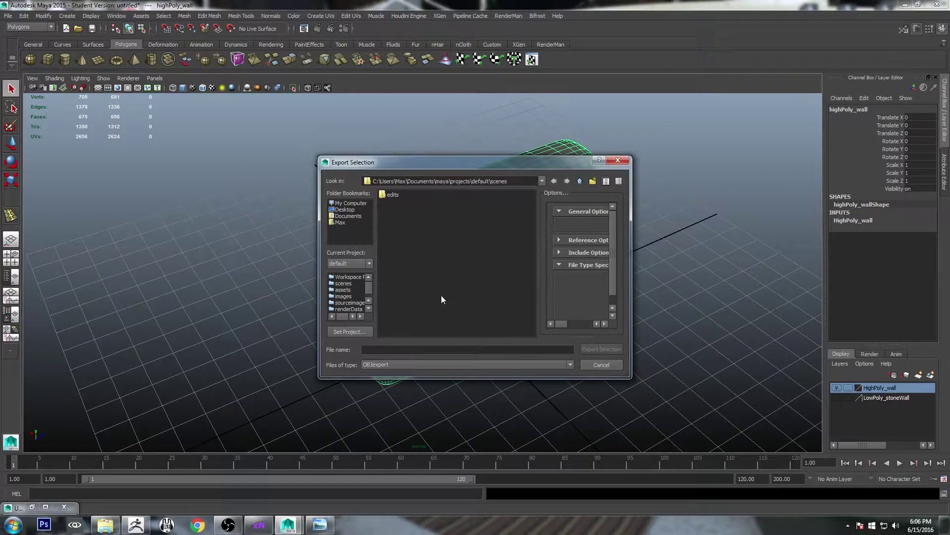
- Set the export location to the E:\CG300\Examples\StoneWall folder
{"action": "left_click_drag", "start_coordinate": [379, 157], "coordinate": [391, 57]}
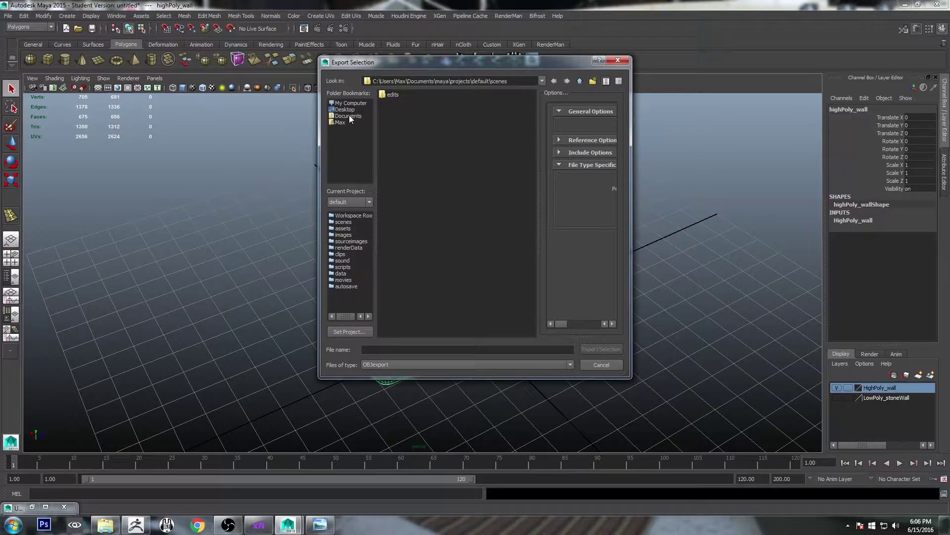
{"action": "left_click", "coordinate": [350, 102]}
{"action": "double_click", "coordinate": [405, 111]}
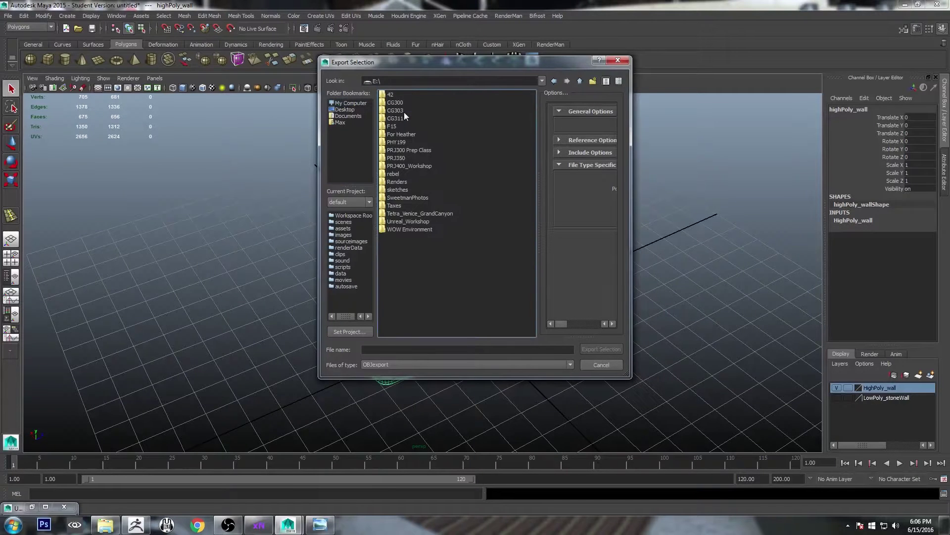
{"action": "double_click", "coordinate": [397, 101]}
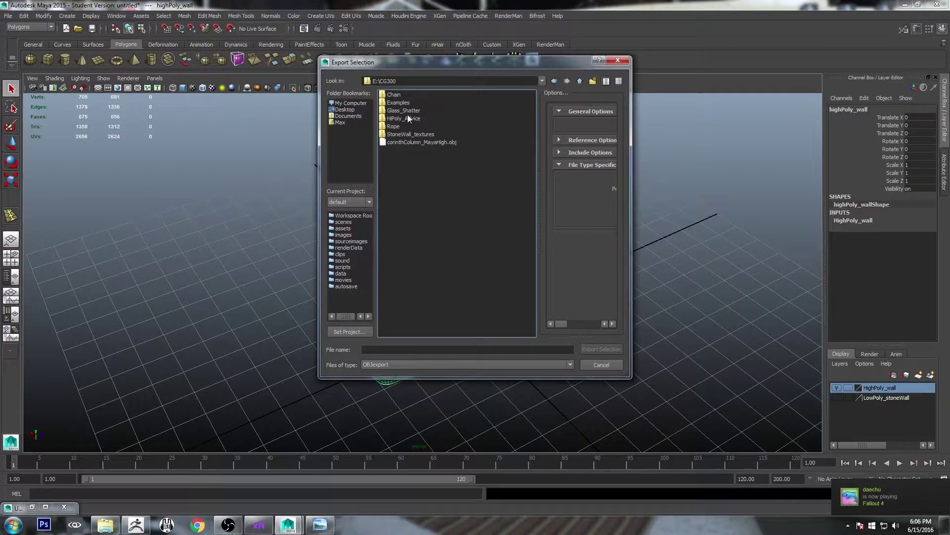
{"action": "double_click", "coordinate": [404, 103]}
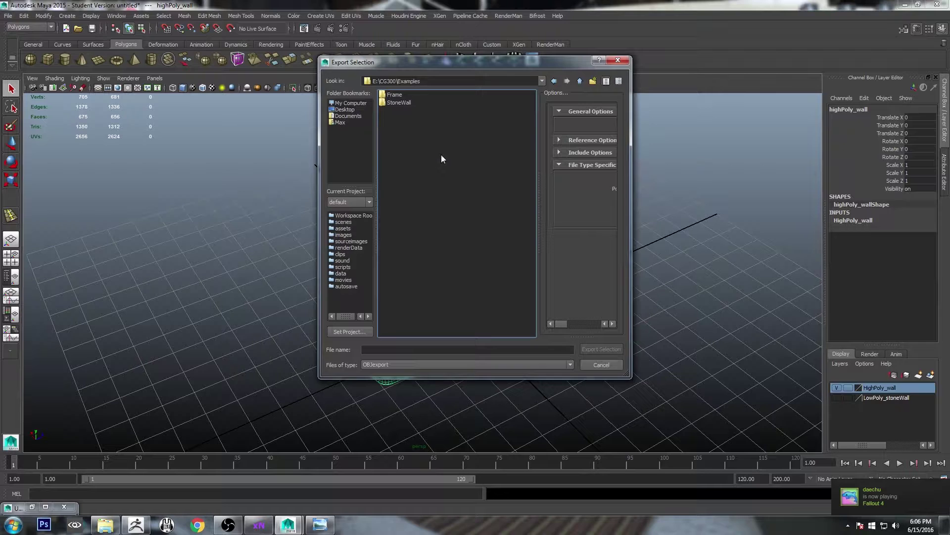
{"action": "double_click", "coordinate": [396, 103]}
- Name the export file MayaUnwrappedLOWwall and export the selection
{"action": "left_click", "coordinate": [415, 349]}
{"action": "type", "text": "MayaUnwrappedLOWwall"}
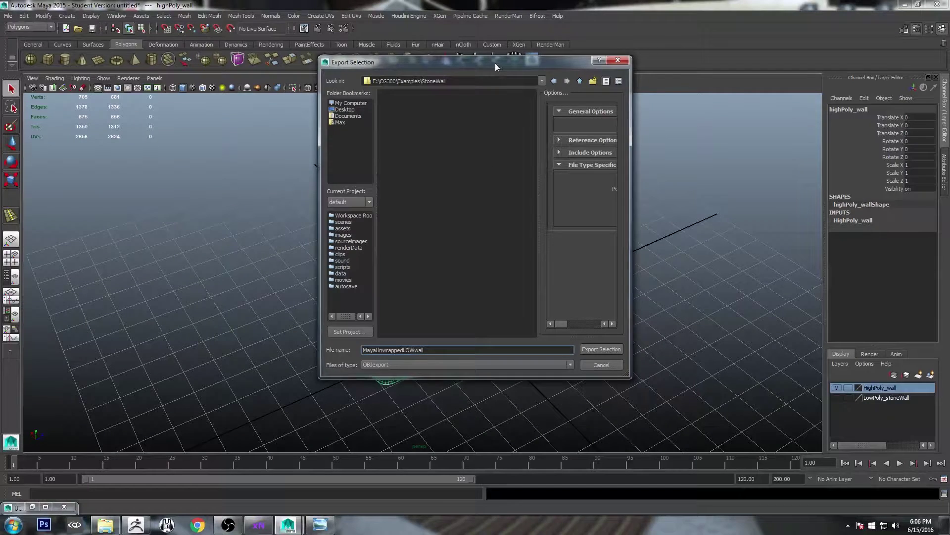
{"action": "left_click_drag", "start_coordinate": [495, 63], "coordinate": [677, 115]}
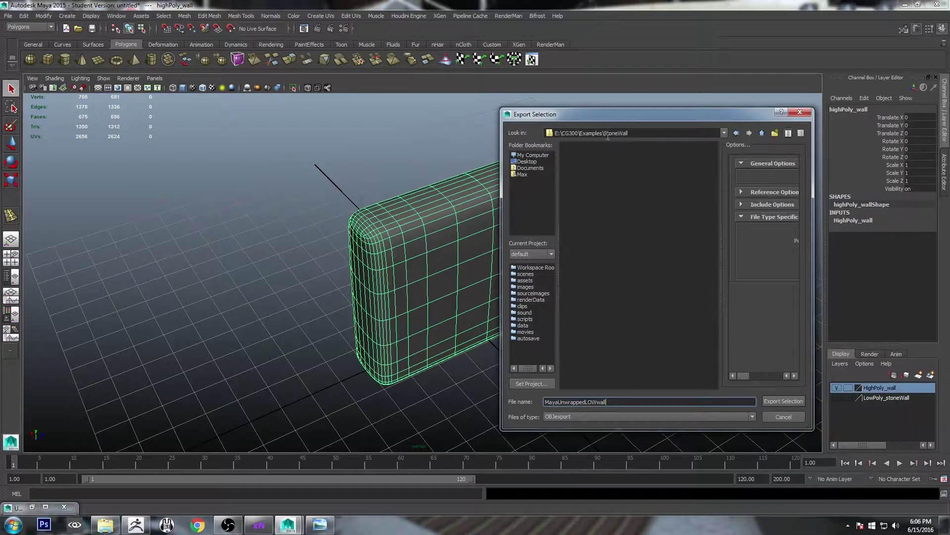
{"action": "left_click_drag", "start_coordinate": [616, 114], "coordinate": [562, 112]}
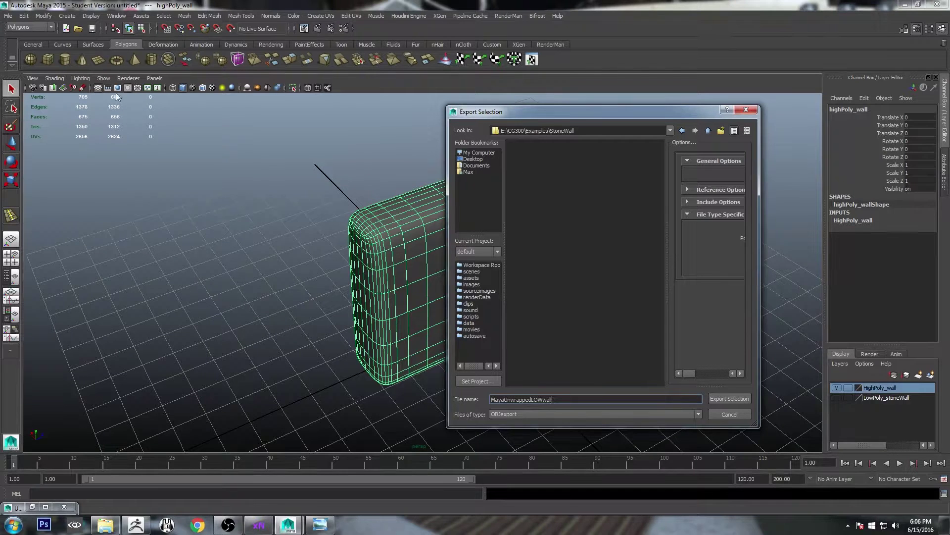
{"action": "left_click_drag", "start_coordinate": [578, 113], "coordinate": [557, 119]}
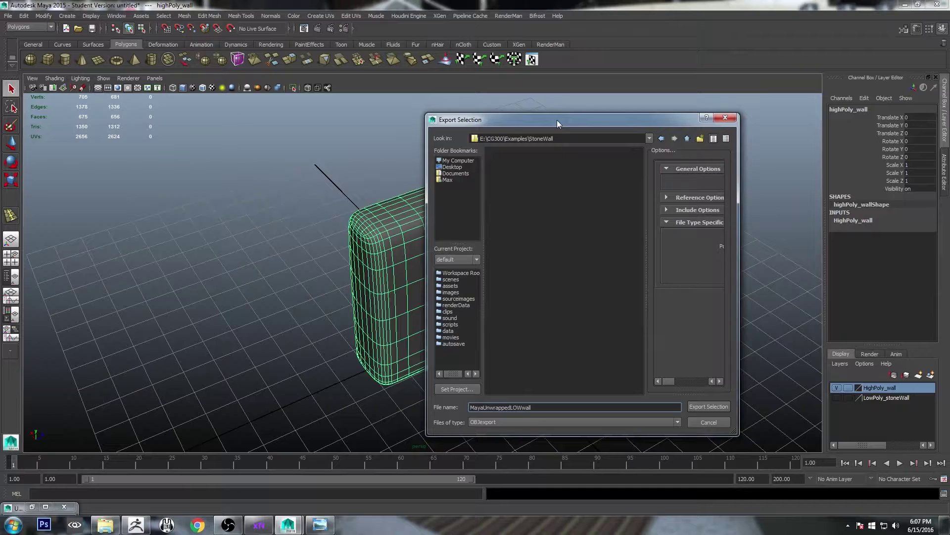
{"action": "left_click", "coordinate": [709, 406]}
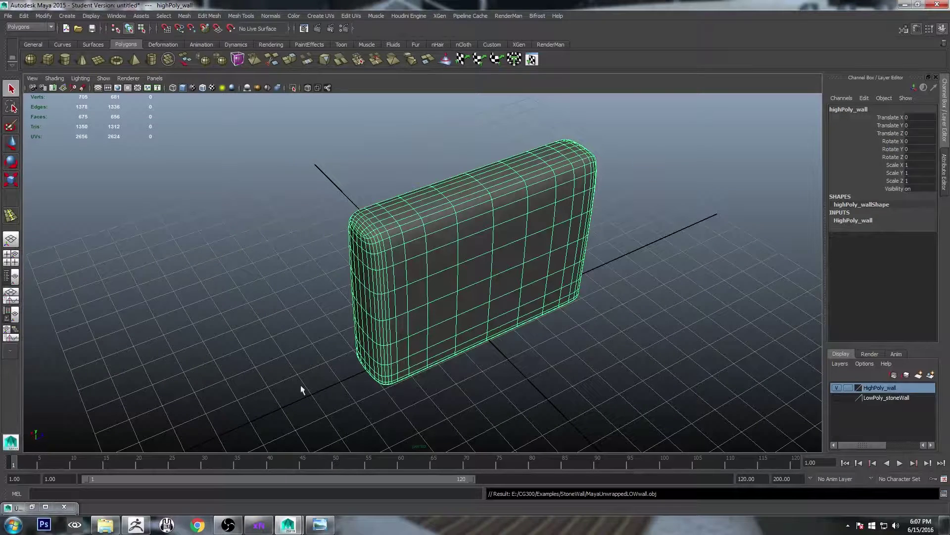
- Switch to ZBrush, show the LightBox browser and hide it again
{"action": "left_click", "coordinate": [141, 524]}
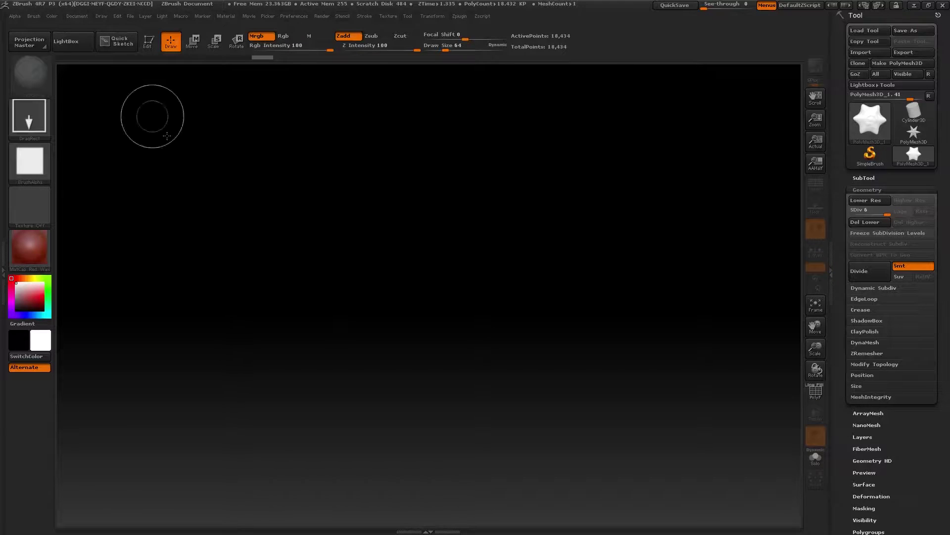
{"action": "left_click", "coordinate": [80, 46]}
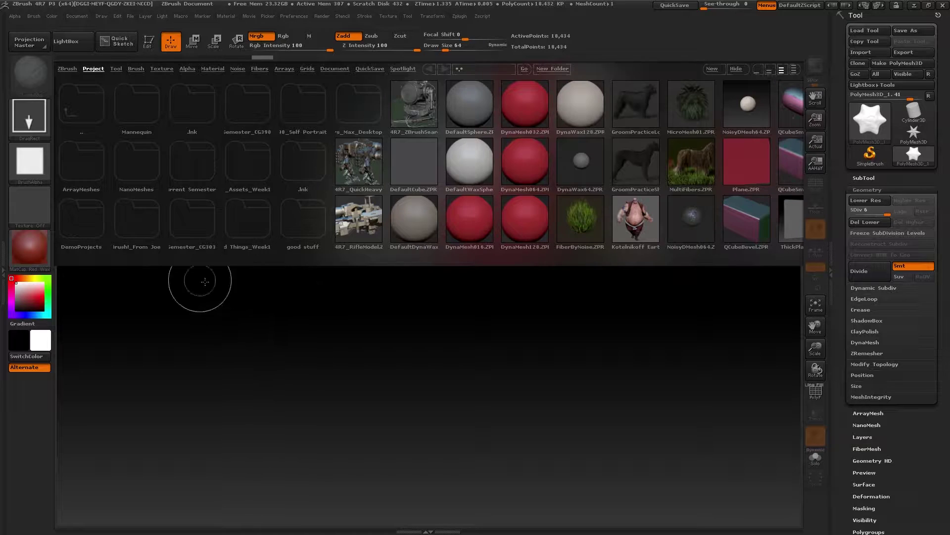
{"action": "left_click", "coordinate": [74, 45]}
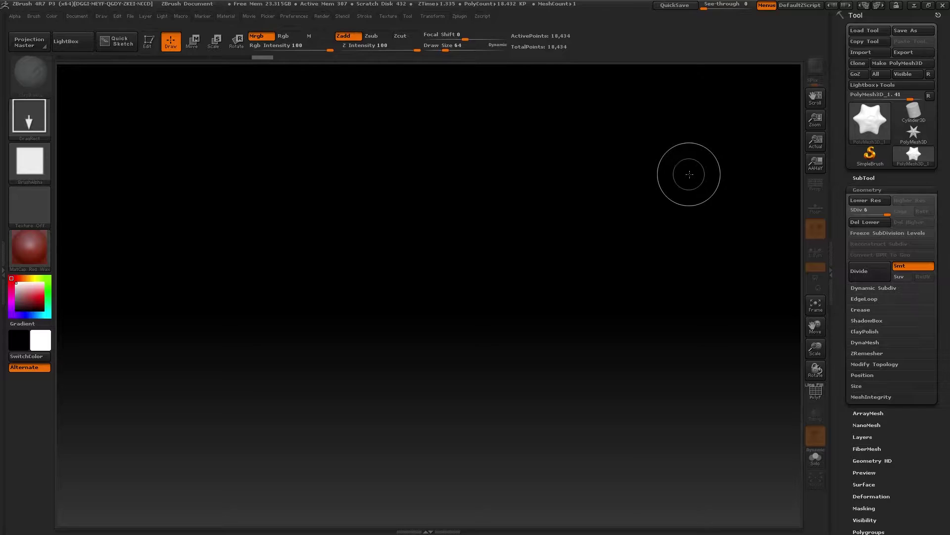
- Import the MayaUnwrappedLOWwall OBJ mesh from the StoneWall folder under CG300\Examples on the E: drive
{"action": "left_click", "coordinate": [873, 52]}
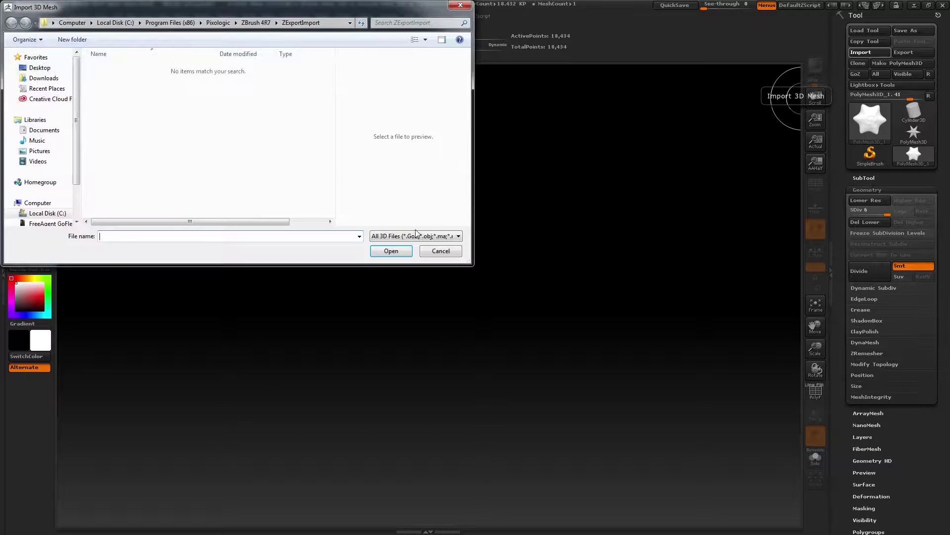
{"action": "left_click_drag", "start_coordinate": [308, 15], "coordinate": [503, 119]}
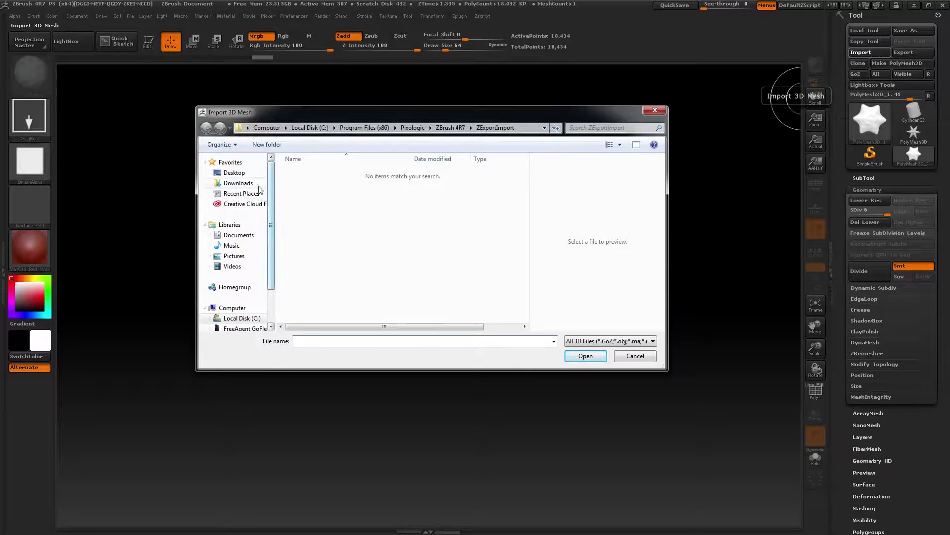
{"action": "scroll", "coordinate": [271, 282], "scroll_direction": "down", "scroll_amount": 1}
{"action": "scroll", "coordinate": [271, 282], "scroll_direction": "down", "scroll_amount": 2}
{"action": "left_click", "coordinate": [240, 293]}
{"action": "double_click", "coordinate": [306, 184]}
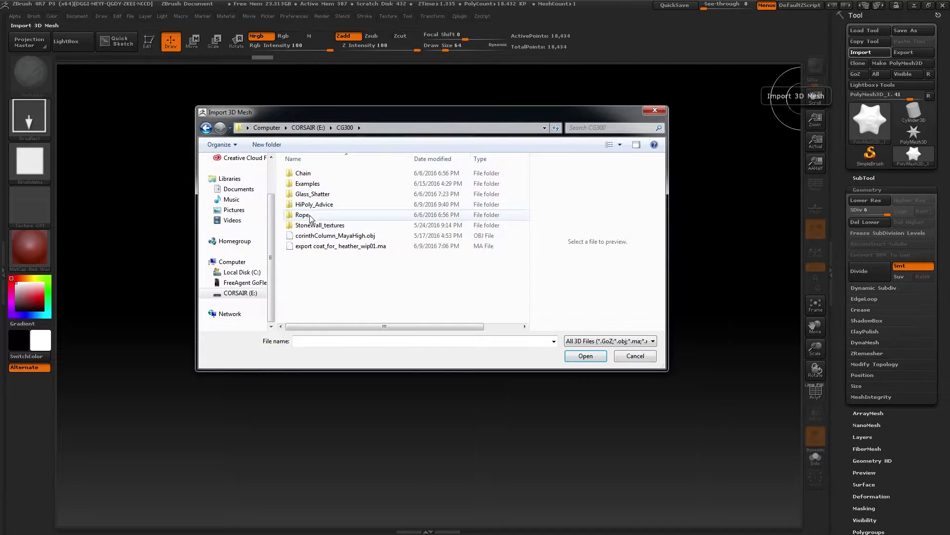
{"action": "double_click", "coordinate": [304, 184]}
{"action": "double_click", "coordinate": [306, 185]}
{"action": "left_click", "coordinate": [324, 174]}
{"action": "left_click", "coordinate": [586, 358]}
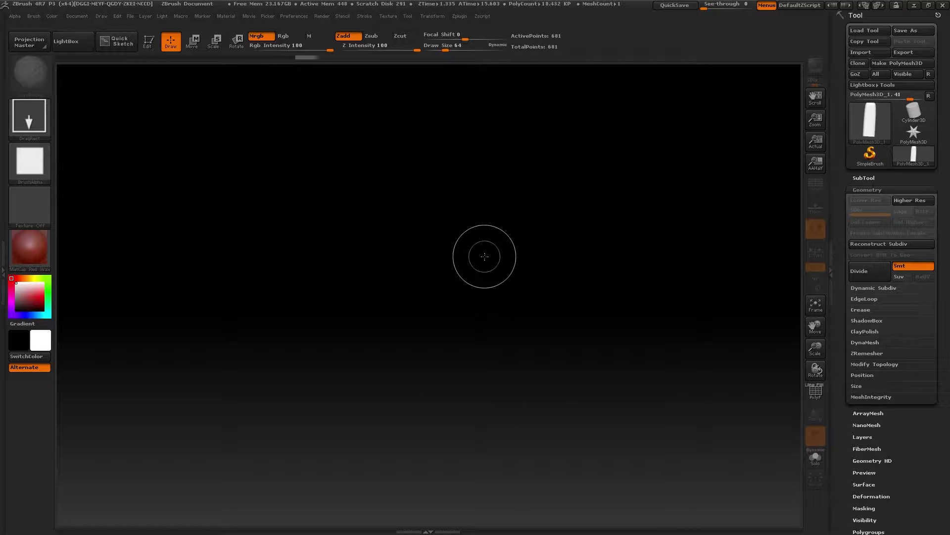
- Draw the imported wall on the canvas and turn on Edit mode
{"action": "mouse_move", "coordinate": [486, 240]}
{"action": "left_mouse_down"}
{"action": "mouse_move", "coordinate": [467, 276]}
{"action": "mouse_move", "coordinate": [461, 350]}
{"action": "mouse_move", "coordinate": [531, 362]}
{"action": "mouse_move", "coordinate": [594, 292]}
{"action": "mouse_move", "coordinate": [569, 292]}
{"action": "left_mouse_up"}
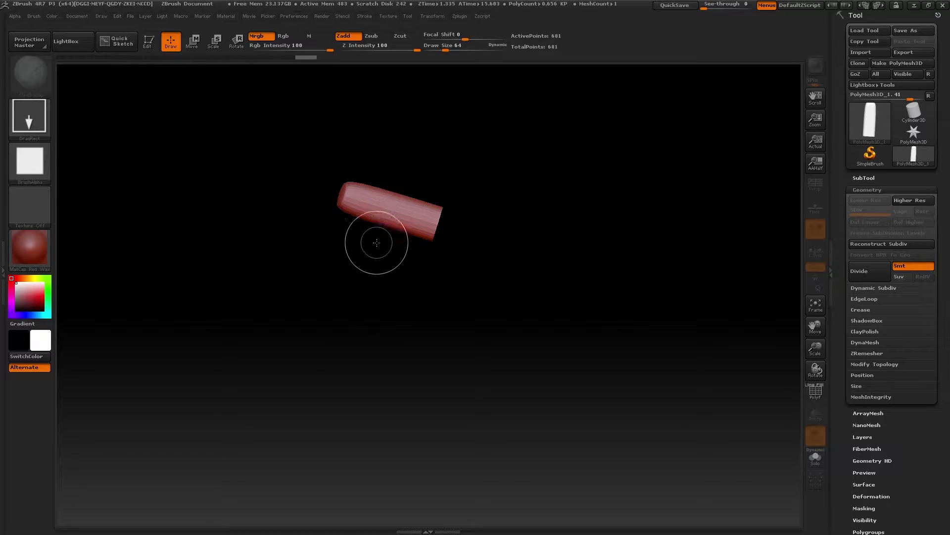
{"action": "key", "text": "t"}
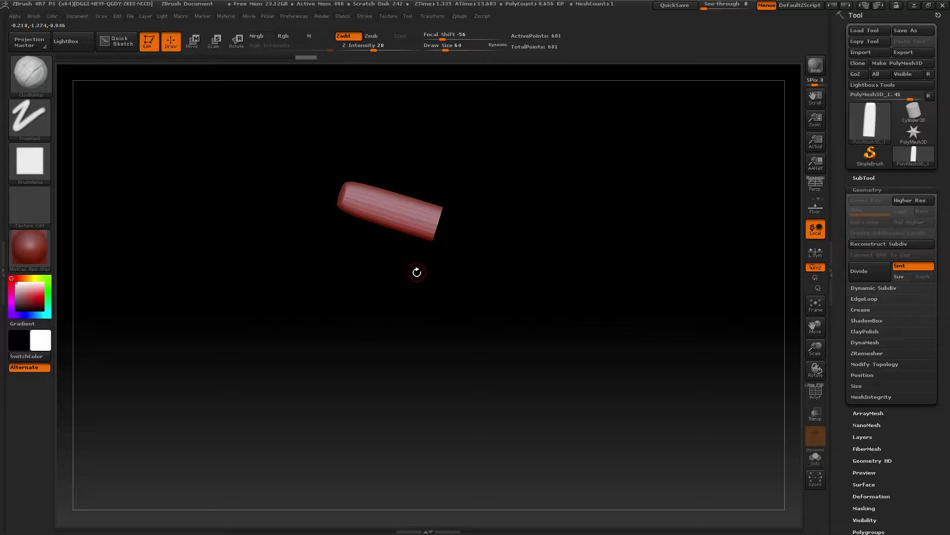
- Turn off Edit mode and draw several extra copies of the wall across the canvas
{"action": "key", "text": "t"}
{"action": "left_click_drag", "start_coordinate": [523, 234], "coordinate": [488, 327]}
{"action": "left_click_drag", "start_coordinate": [384, 314], "coordinate": [436, 371]}
{"action": "left_click_drag", "start_coordinate": [505, 333], "coordinate": [476, 392]}
{"action": "left_click_drag", "start_coordinate": [390, 384], "coordinate": [420, 411]}
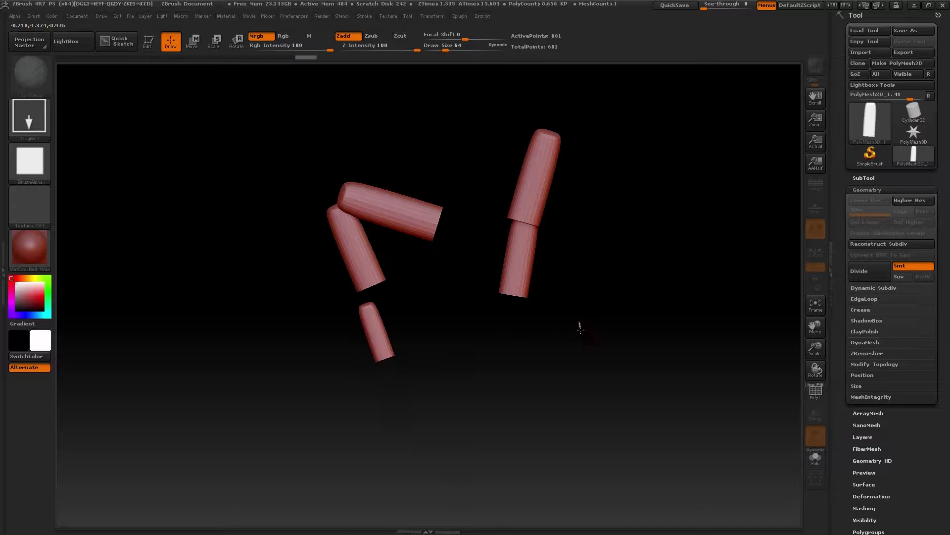
{"action": "left_click_drag", "start_coordinate": [580, 328], "coordinate": [531, 415]}
{"action": "left_click_drag", "start_coordinate": [303, 304], "coordinate": [349, 412]}
{"action": "mouse_move", "coordinate": [445, 346]}
{"action": "left_mouse_down"}
{"action": "mouse_move", "coordinate": [435, 378]}
{"action": "mouse_move", "coordinate": [299, 376]}
{"action": "left_mouse_up"}
{"action": "left_click_drag", "start_coordinate": [299, 376], "coordinate": [267, 396]}
{"action": "left_click_drag", "start_coordinate": [473, 359], "coordinate": [419, 436]}
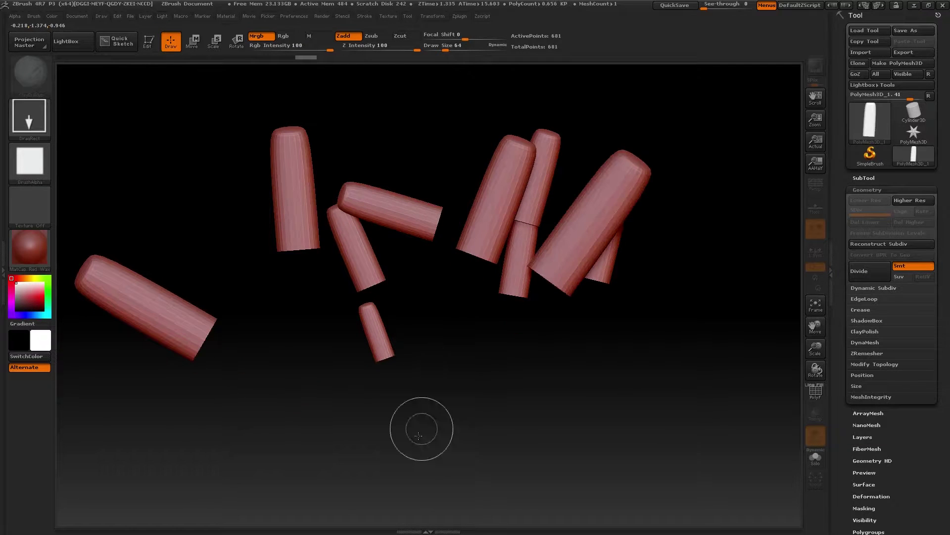
{"action": "left_click_drag", "start_coordinate": [579, 323], "coordinate": [541, 456]}
{"action": "mouse_move", "coordinate": [434, 318]}
{"action": "left_mouse_down"}
{"action": "mouse_move", "coordinate": [452, 435]}
{"action": "mouse_move", "coordinate": [462, 406]}
{"action": "left_mouse_up"}
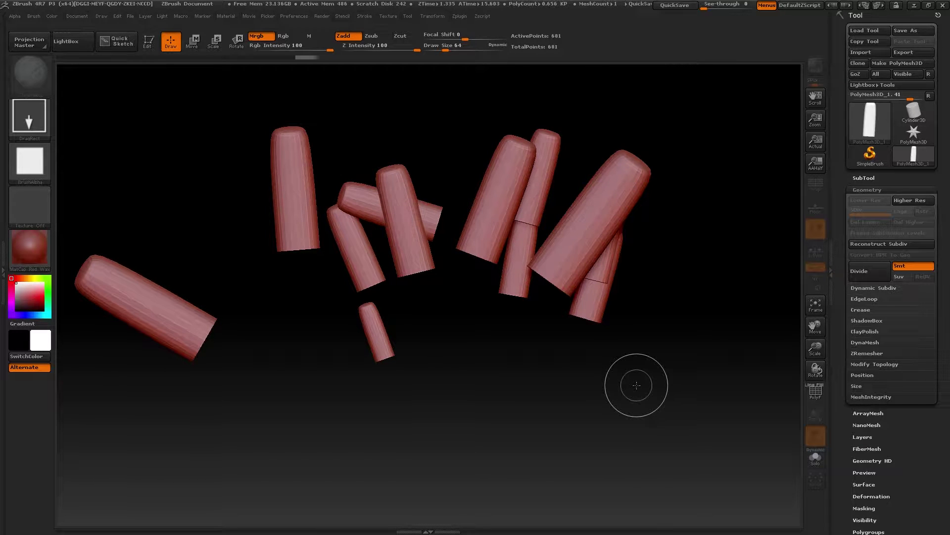
- Clear the canvas, draw a single upright wall and put it into Edit mode, framed in the view
{"action": "key", "text": "ctrl+n"}
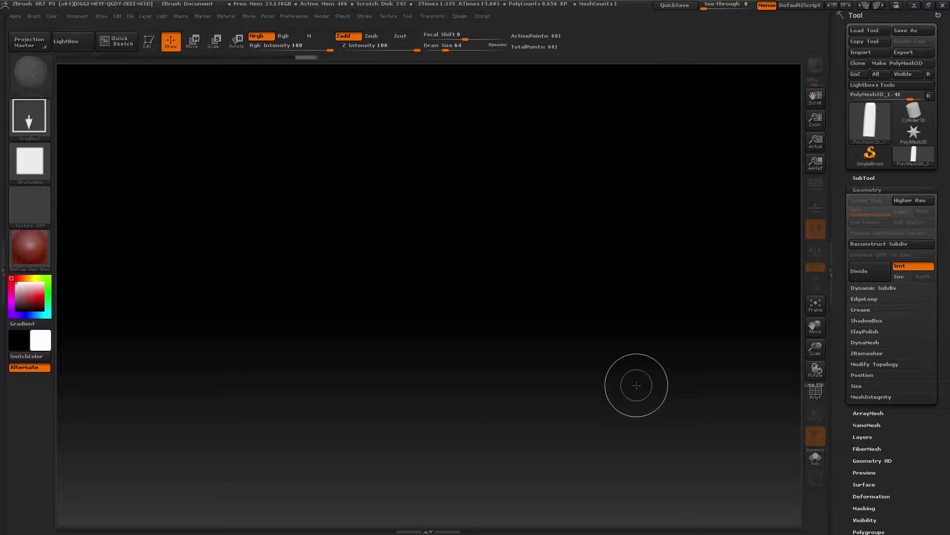
{"action": "left_click_drag", "start_coordinate": [426, 267], "coordinate": [433, 361]}
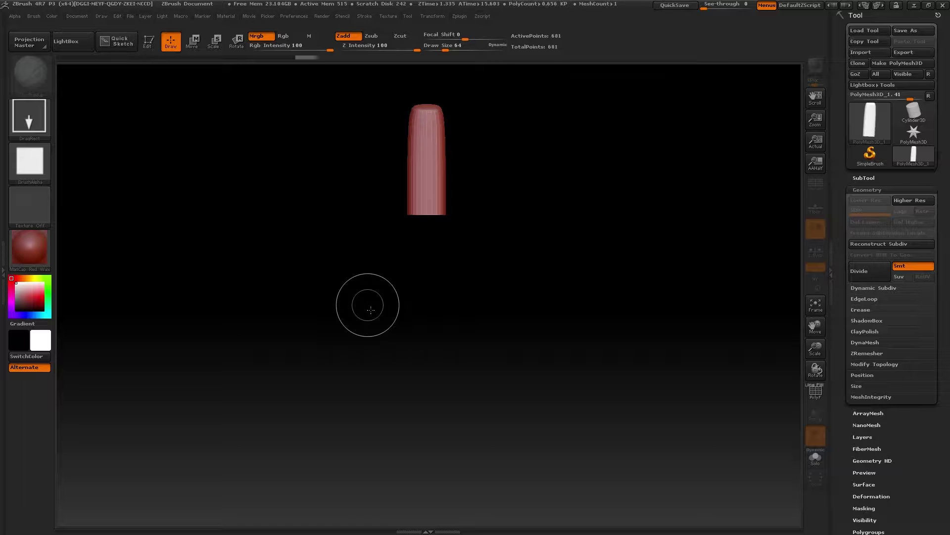
{"action": "key", "text": "t"}
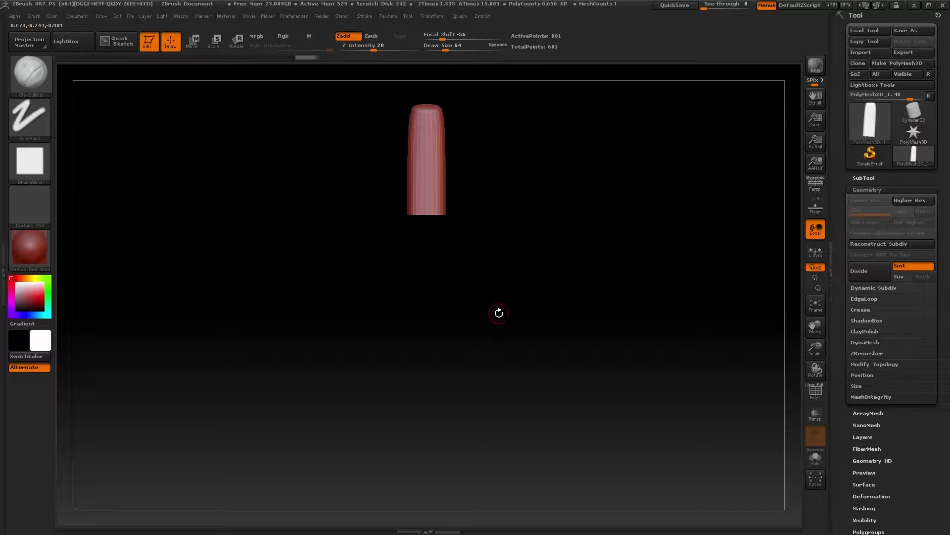
{"action": "key", "text": "f"}
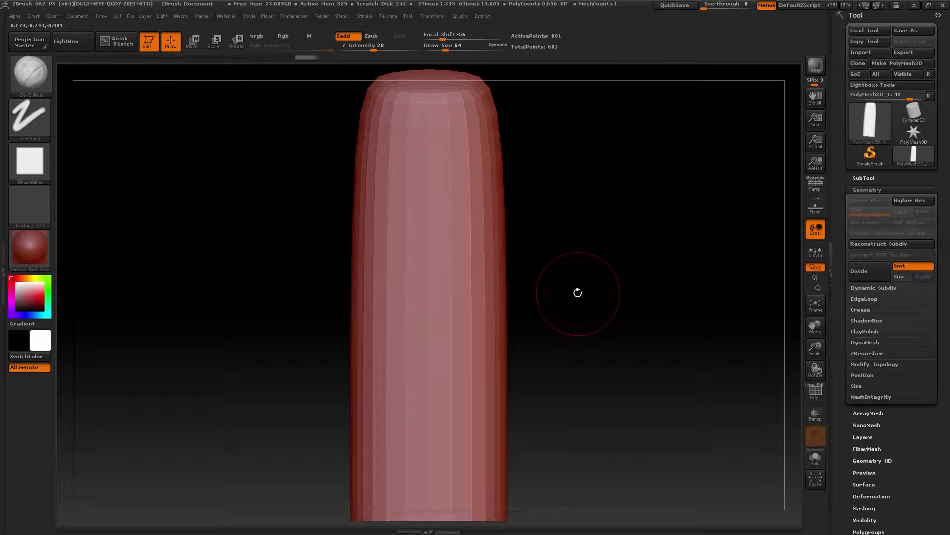
{"action": "left_click_drag", "start_coordinate": [641, 310], "coordinate": [679, 331]}
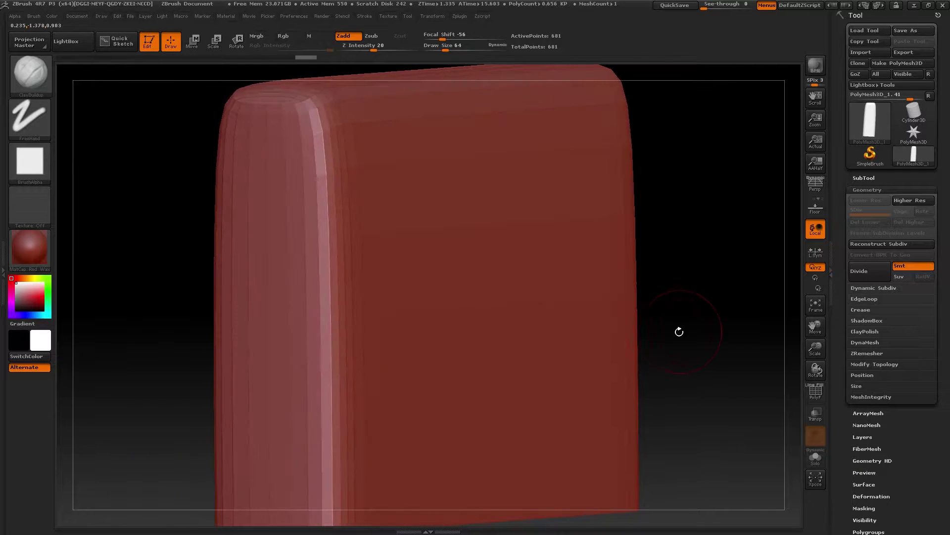
{"action": "left_click_drag", "start_coordinate": [682, 283], "coordinate": [675, 286]}
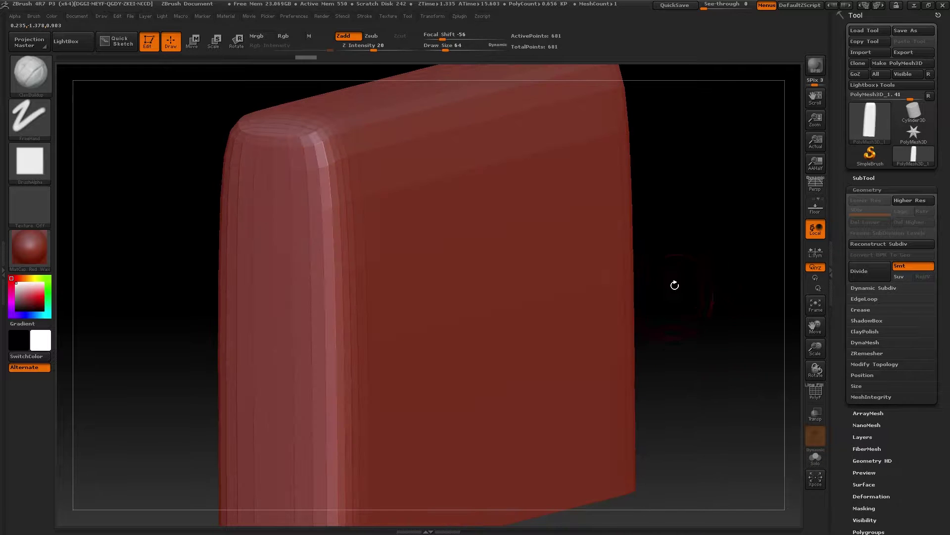
{"action": "left_click_drag", "start_coordinate": [721, 350], "coordinate": [723, 324]}
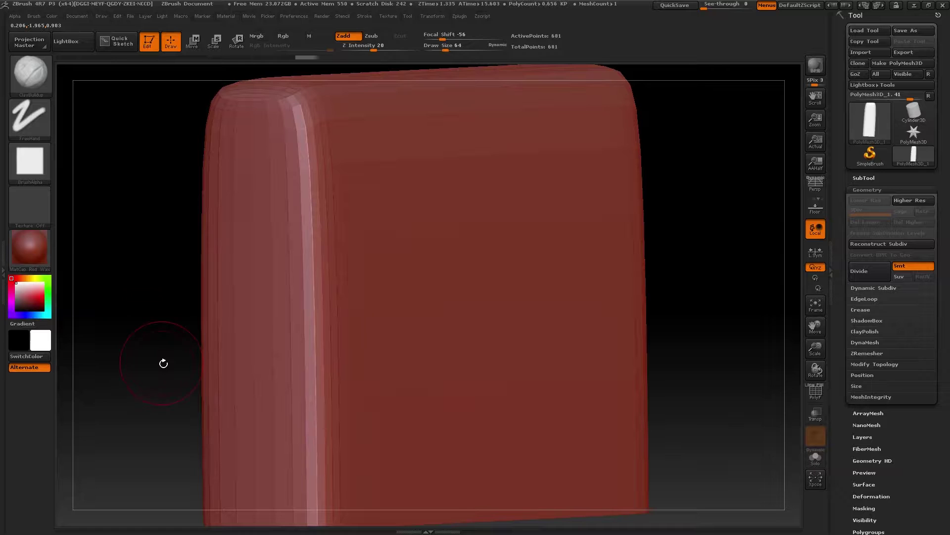
- Examine the imported wall from the front, the sides and above to check its shape and surface faceting
{"action": "left_click_drag", "start_coordinate": [732, 311], "coordinate": [741, 331]}
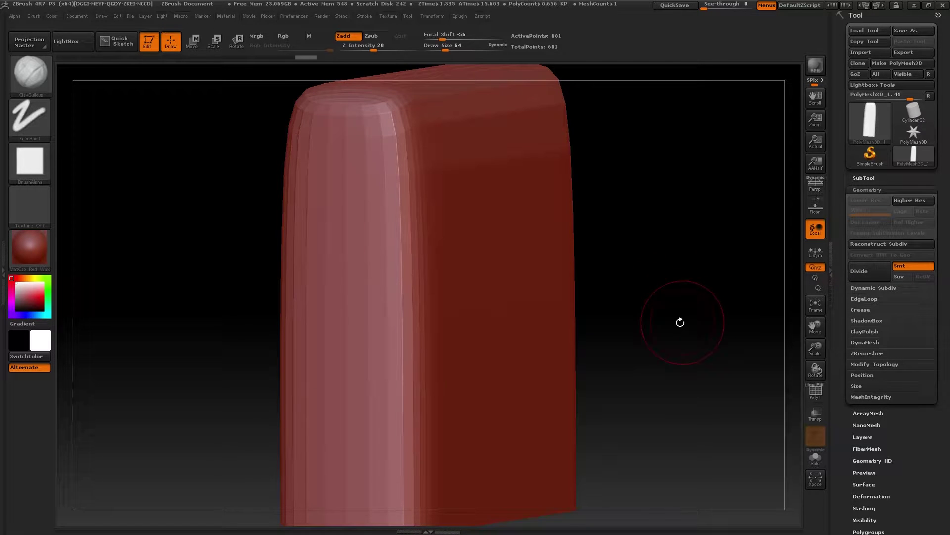
{"action": "left_click_drag", "start_coordinate": [666, 315], "coordinate": [694, 321]}
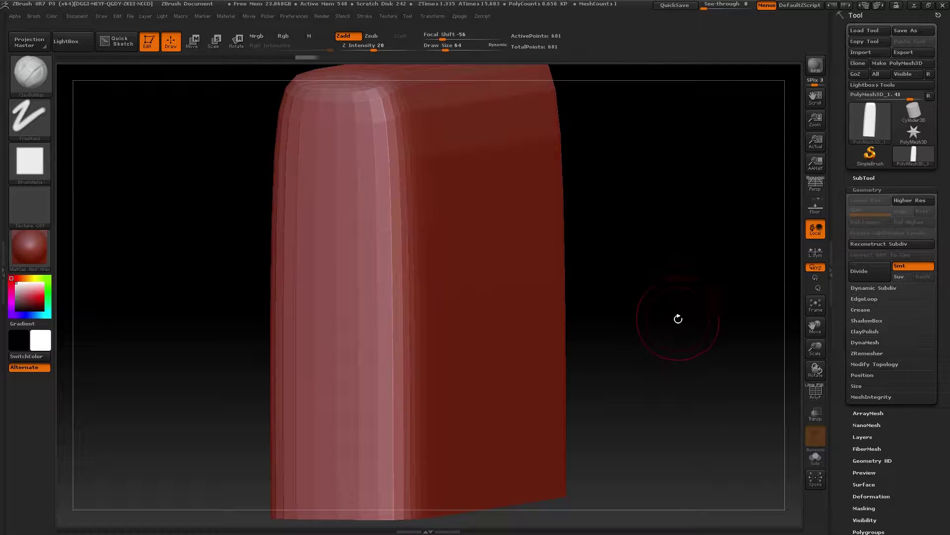
{"action": "left_click_drag", "start_coordinate": [815, 119], "coordinate": [788, 120]}
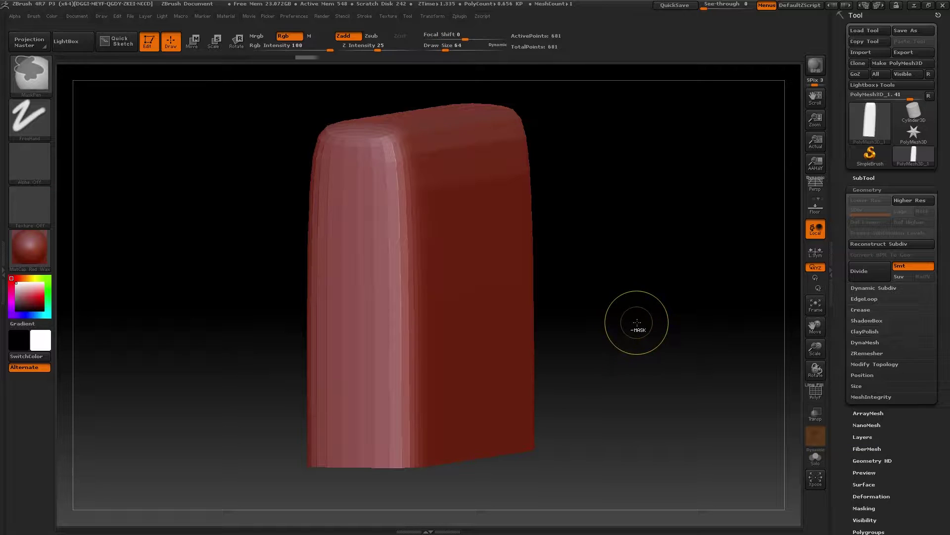
{"action": "left_click", "coordinate": [628, 317], "text": "ctrl"}
{"action": "left_click", "coordinate": [623, 335], "text": "ctrl"}
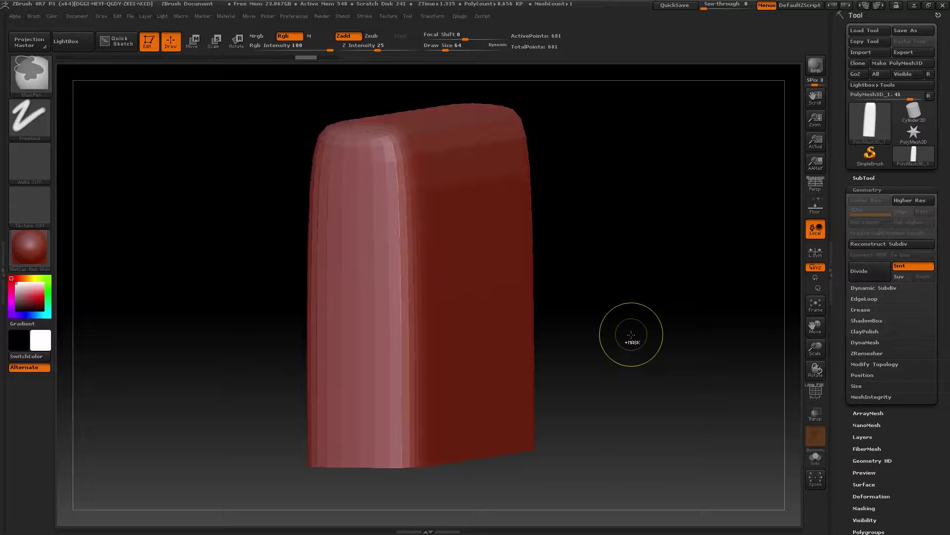
{"action": "left_click_drag", "start_coordinate": [637, 307], "coordinate": [657, 312]}
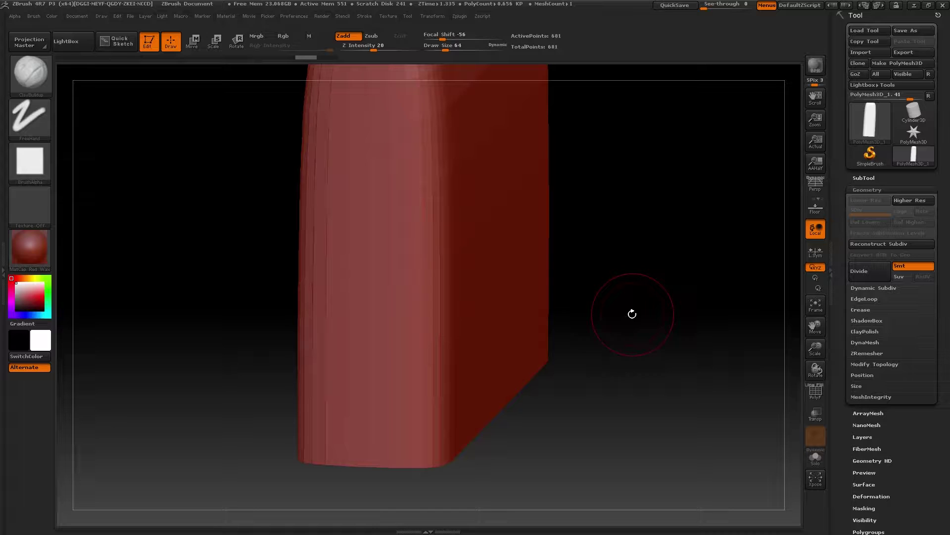
{"action": "mouse_move", "coordinate": [635, 305]}
{"action": "left_mouse_down"}
{"action": "mouse_move", "coordinate": [641, 323]}
{"action": "mouse_move", "coordinate": [608, 329]}
{"action": "mouse_move", "coordinate": [666, 310]}
{"action": "mouse_move", "coordinate": [599, 323]}
{"action": "mouse_move", "coordinate": [634, 297]}
{"action": "mouse_move", "coordinate": [673, 304]}
{"action": "mouse_move", "coordinate": [543, 335]}
{"action": "mouse_move", "coordinate": [652, 303]}
{"action": "mouse_move", "coordinate": [601, 311]}
{"action": "mouse_move", "coordinate": [636, 291]}
{"action": "left_mouse_up"}
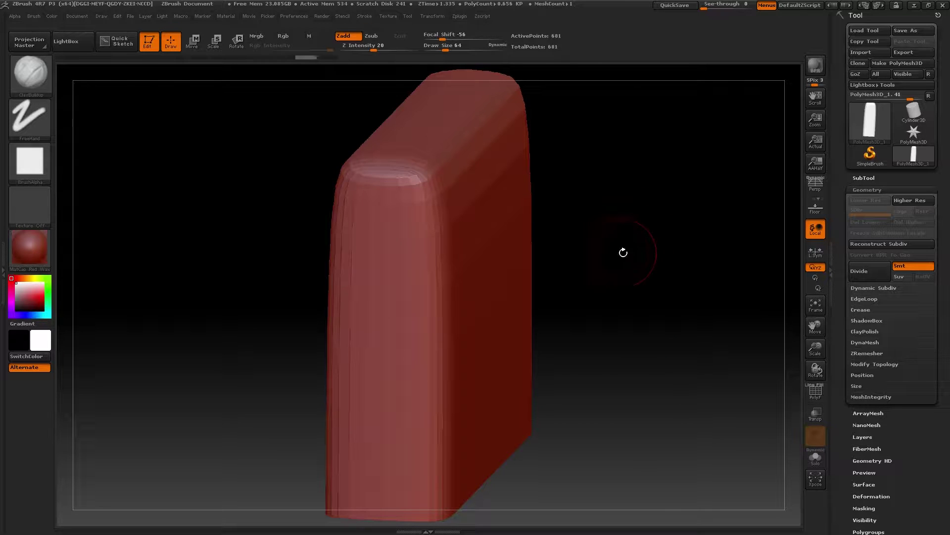
{"action": "mouse_move", "coordinate": [639, 285]}
{"action": "left_mouse_down"}
{"action": "mouse_move", "coordinate": [679, 282]}
{"action": "mouse_move", "coordinate": [672, 286]}
{"action": "mouse_move", "coordinate": [664, 286]}
{"action": "mouse_move", "coordinate": [689, 274]}
{"action": "mouse_move", "coordinate": [667, 317]}
{"action": "mouse_move", "coordinate": [670, 283]}
{"action": "mouse_move", "coordinate": [526, 322]}
{"action": "mouse_move", "coordinate": [513, 405]}
{"action": "mouse_move", "coordinate": [607, 262]}
{"action": "mouse_move", "coordinate": [603, 336]}
{"action": "mouse_move", "coordinate": [605, 311]}
{"action": "mouse_move", "coordinate": [662, 256]}
{"action": "left_mouse_up"}
{"action": "mouse_move", "coordinate": [815, 120]}
{"action": "left_mouse_down"}
{"action": "mouse_move", "coordinate": [819, 84]}
{"action": "mouse_move", "coordinate": [821, 105]}
{"action": "left_mouse_up"}
{"action": "mouse_move", "coordinate": [685, 295]}
{"action": "left_mouse_down", "text": "alt"}
{"action": "mouse_move", "coordinate": [682, 279]}
{"action": "mouse_move", "coordinate": [686, 304]}
{"action": "left_mouse_up", "text": "alt"}
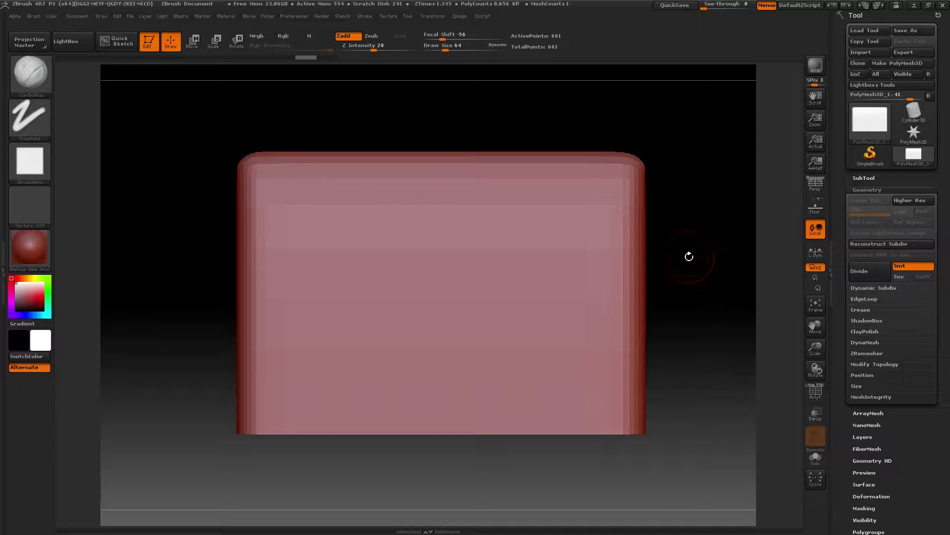
{"action": "left_click_drag", "start_coordinate": [695, 268], "coordinate": [670, 295]}
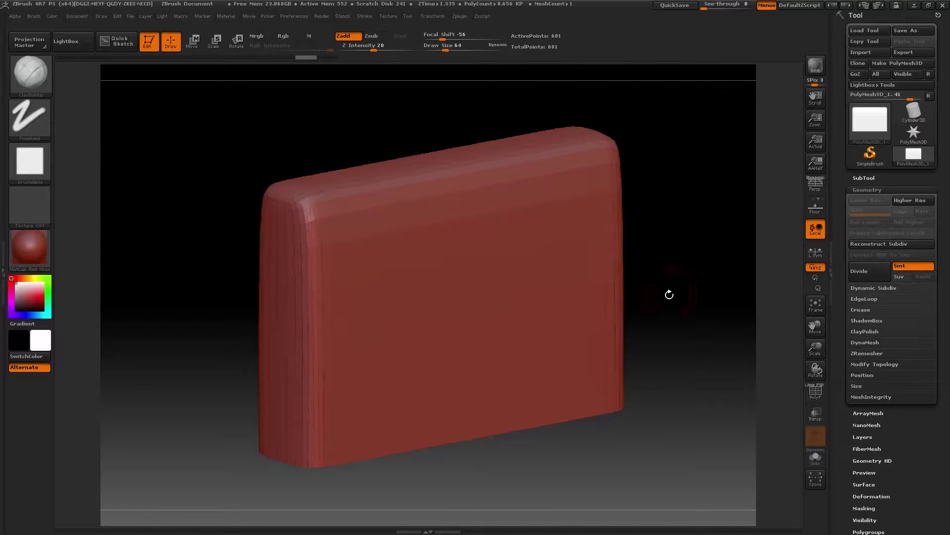
- Turn on the polyframe display to show the wall's wireframe and select the Standard brush
{"action": "left_click", "coordinate": [817, 395]}
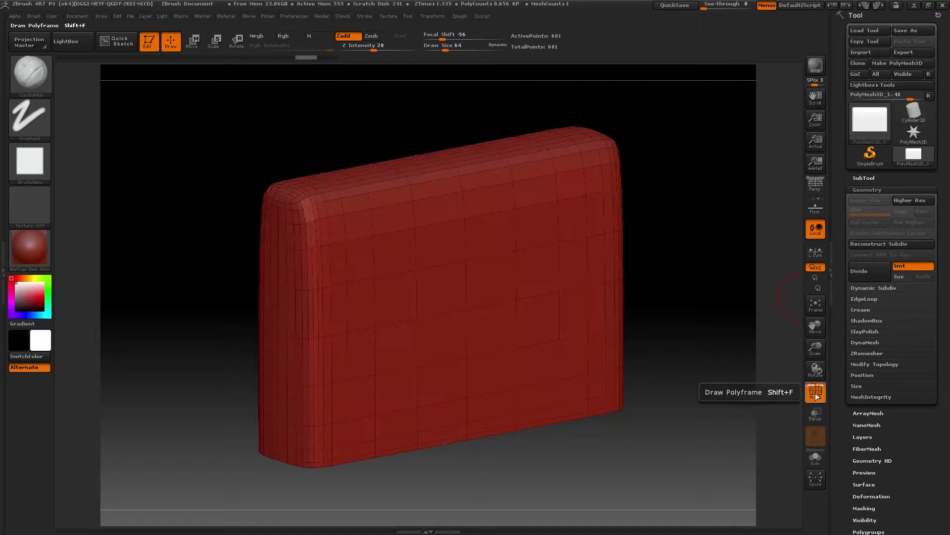
{"action": "left_click_drag", "start_coordinate": [664, 267], "coordinate": [678, 291]}
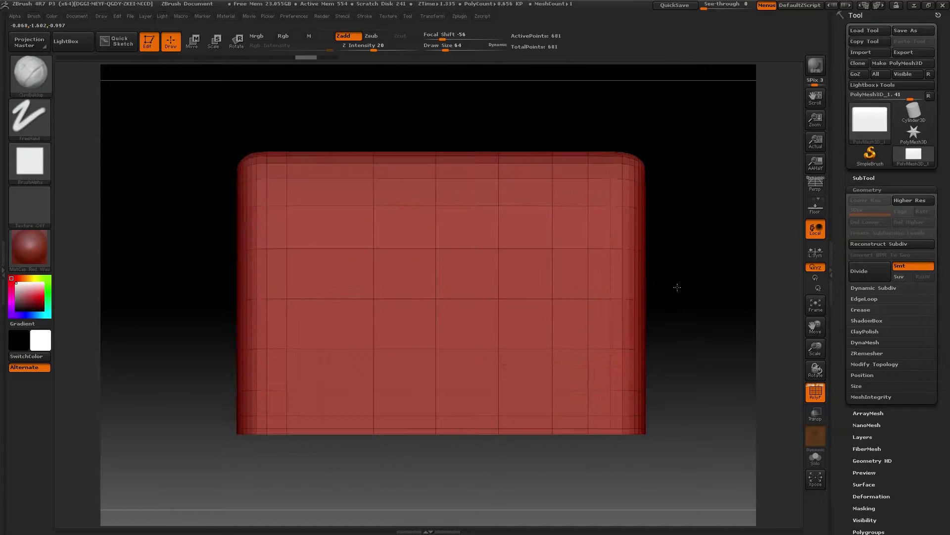
{"action": "left_click", "coordinate": [34, 79]}
{"action": "key", "text": "s"}
{"action": "key", "text": "t"}
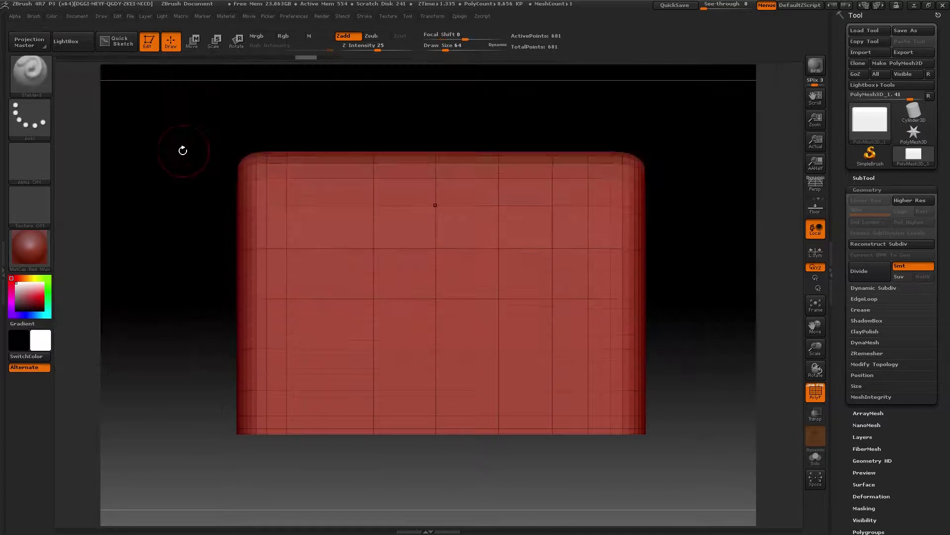
- Try the Standard brush on the wall's front face and undo the test strokes
{"action": "left_click_drag", "start_coordinate": [649, 288], "coordinate": [681, 283]}
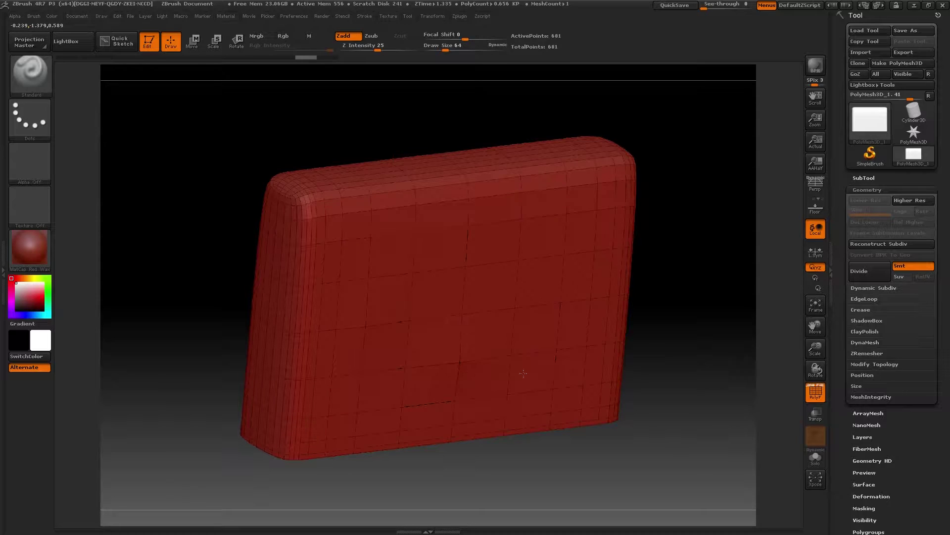
{"action": "left_click_drag", "start_coordinate": [667, 294], "coordinate": [642, 228]}
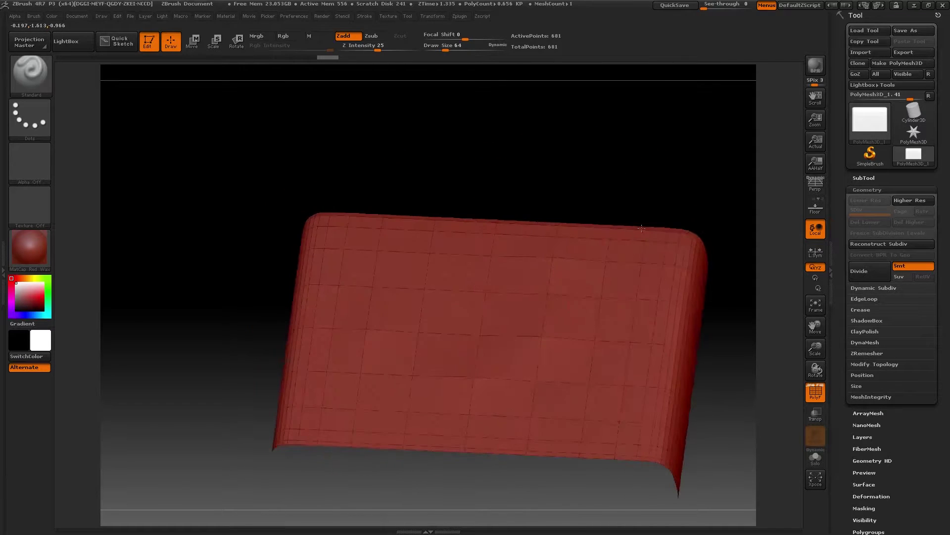
{"action": "left_click_drag", "start_coordinate": [594, 198], "coordinate": [616, 191]}
{"action": "mouse_move", "coordinate": [673, 297]}
{"action": "left_mouse_down"}
{"action": "mouse_move", "coordinate": [683, 301]}
{"action": "mouse_move", "coordinate": [679, 315]}
{"action": "left_mouse_up"}
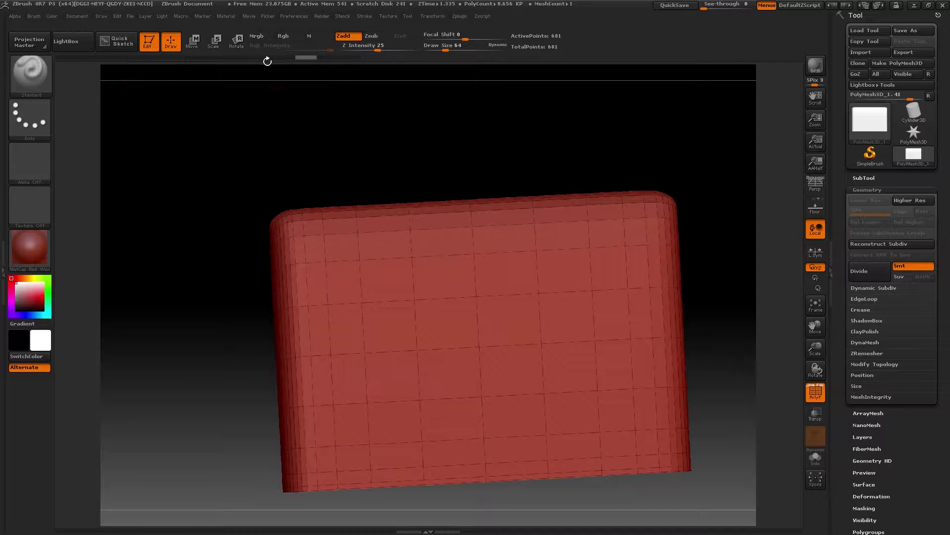
{"action": "left_click_drag", "start_coordinate": [300, 57], "coordinate": [323, 58]}
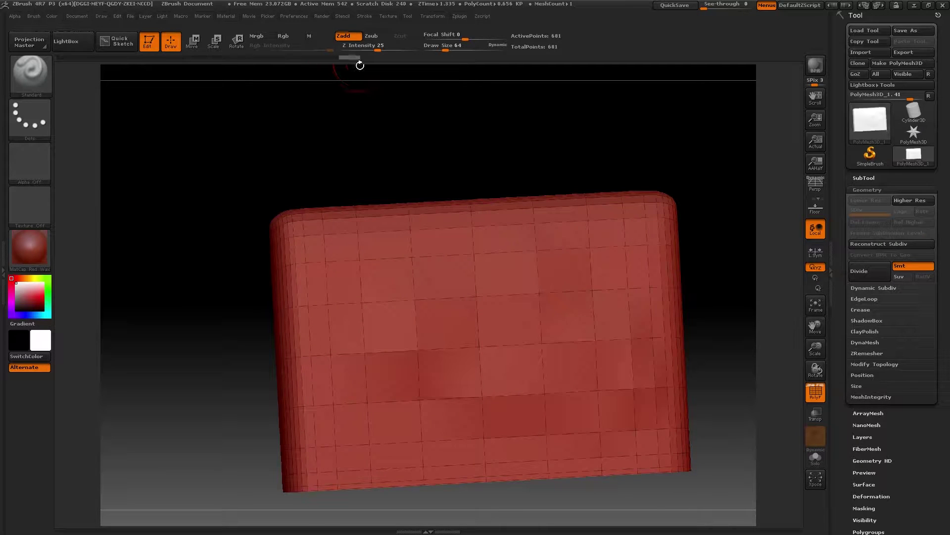
{"action": "key", "text": "ctrl+z"}
{"action": "key", "text": "ctrl+z"}
- Remesh the wall with ZRemesher, compare it with the original mesh through undo and redo, and turn off the polyframe display
{"action": "left_click_drag", "start_coordinate": [691, 273], "coordinate": [716, 312]}
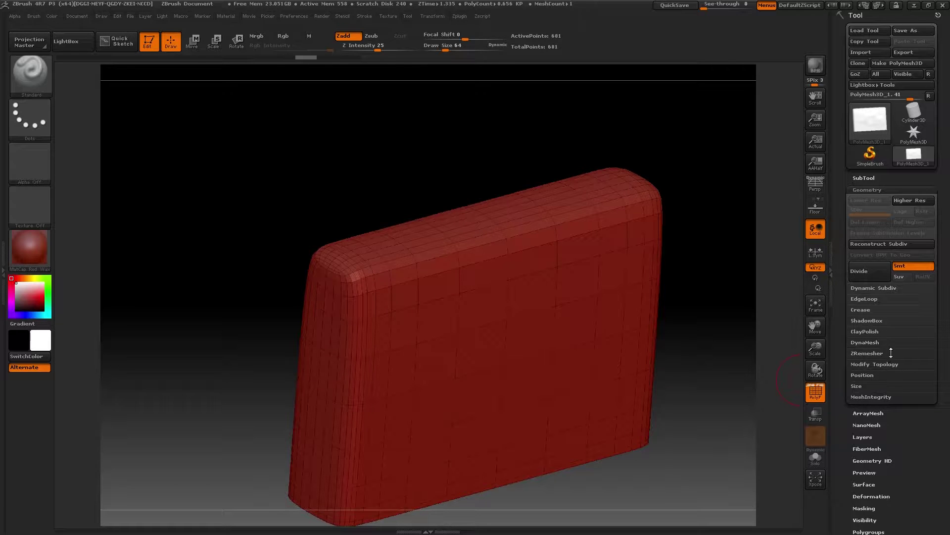
{"action": "left_click", "coordinate": [892, 351]}
{"action": "scroll", "coordinate": [839, 404], "scroll_direction": "down", "scroll_amount": 1}
{"action": "left_click_drag", "start_coordinate": [838, 404], "coordinate": [840, 355]}
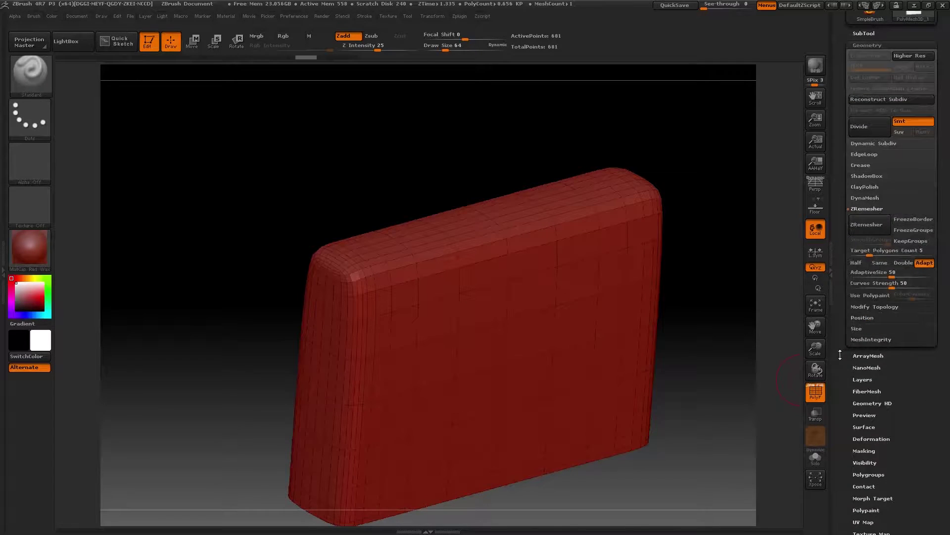
{"action": "left_click", "coordinate": [868, 224]}
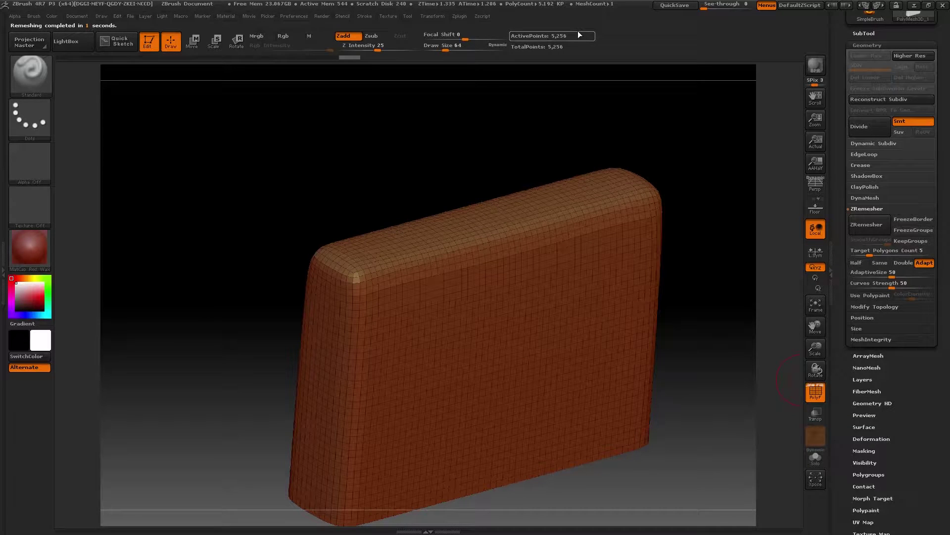
{"action": "key", "text": "ctrl+z"}
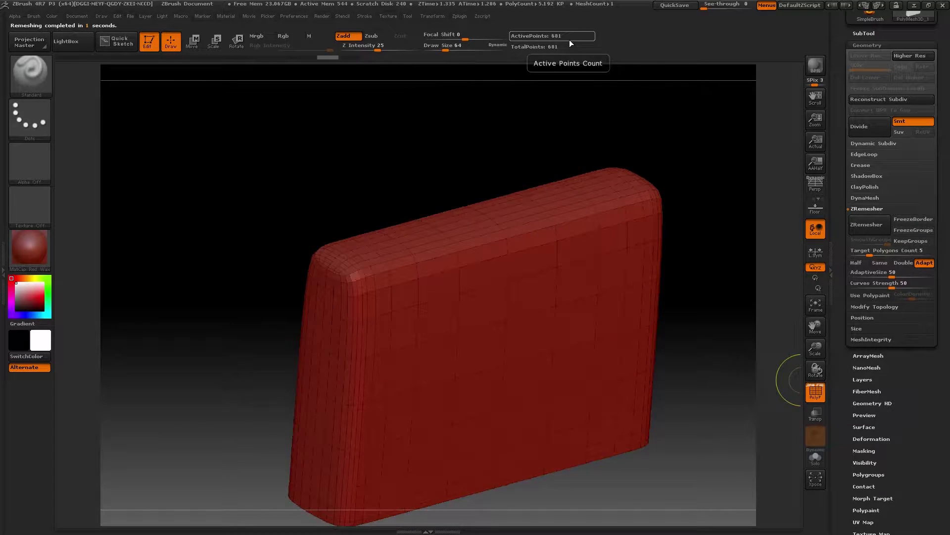
{"action": "key", "text": "ctrl+shift+z"}
{"action": "mouse_move", "coordinate": [688, 394]}
{"action": "left_mouse_down", "text": "shift"}
{"action": "mouse_move", "coordinate": [717, 431]}
{"action": "mouse_move", "coordinate": [752, 426]}
{"action": "left_mouse_up", "text": "shift"}
{"action": "left_click", "coordinate": [811, 392]}
- Try a Standard brush stroke across the front of the remeshed wall and undo it
{"action": "mouse_move", "coordinate": [381, 357]}
{"action": "left_mouse_down"}
{"action": "mouse_move", "coordinate": [395, 350]}
{"action": "mouse_move", "coordinate": [475, 428]}
{"action": "mouse_move", "coordinate": [569, 338]}
{"action": "mouse_move", "coordinate": [564, 354]}
{"action": "left_mouse_up"}
{"action": "mouse_move", "coordinate": [706, 330]}
{"action": "left_mouse_down"}
{"action": "mouse_move", "coordinate": [686, 361]}
{"action": "mouse_move", "coordinate": [711, 346]}
{"action": "mouse_move", "coordinate": [668, 392]}
{"action": "left_mouse_up"}
{"action": "key", "text": "ctrl+z"}
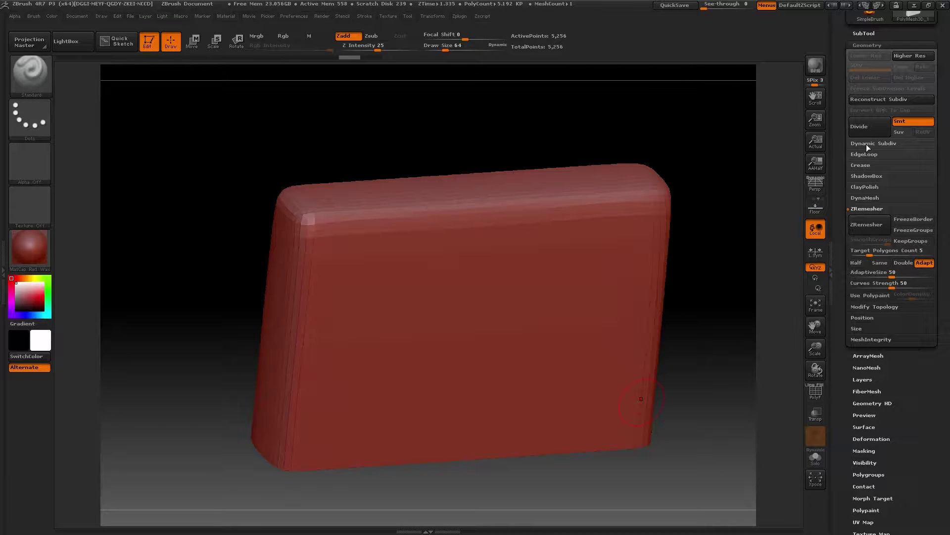
- Divide the wall to subdivision level 2, testing it with a winding Standard brush stroke that is undone
{"action": "left_click_drag", "start_coordinate": [841, 140], "coordinate": [839, 212]}
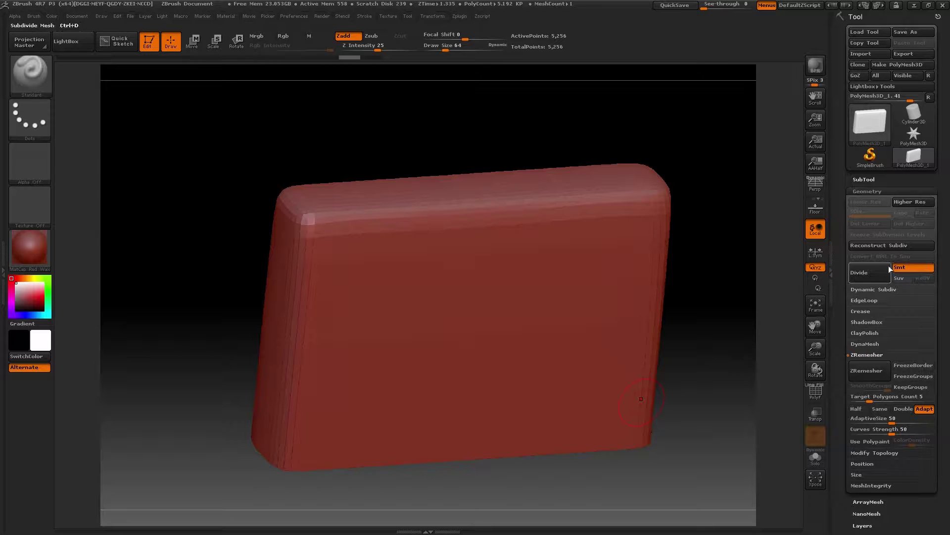
{"action": "left_click_drag", "start_coordinate": [704, 334], "coordinate": [712, 332]}
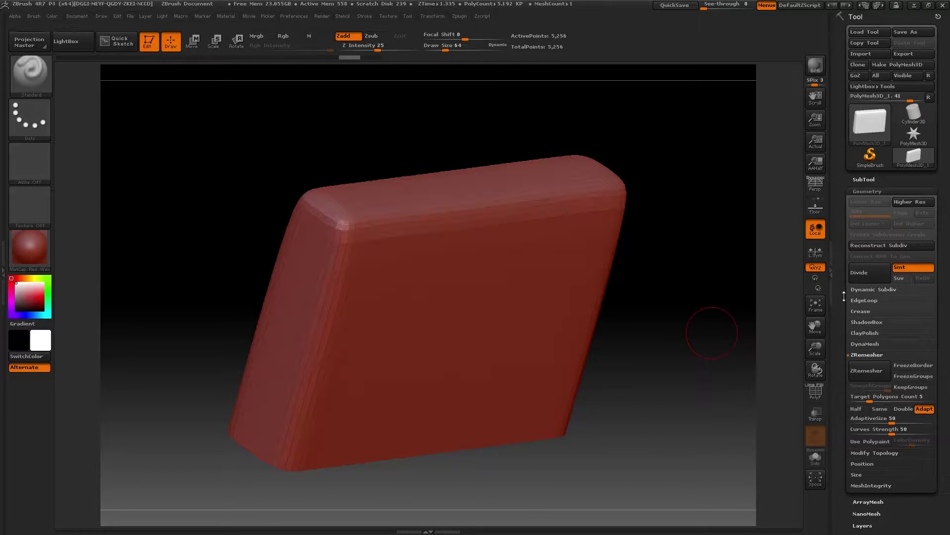
{"action": "left_click", "coordinate": [862, 271]}
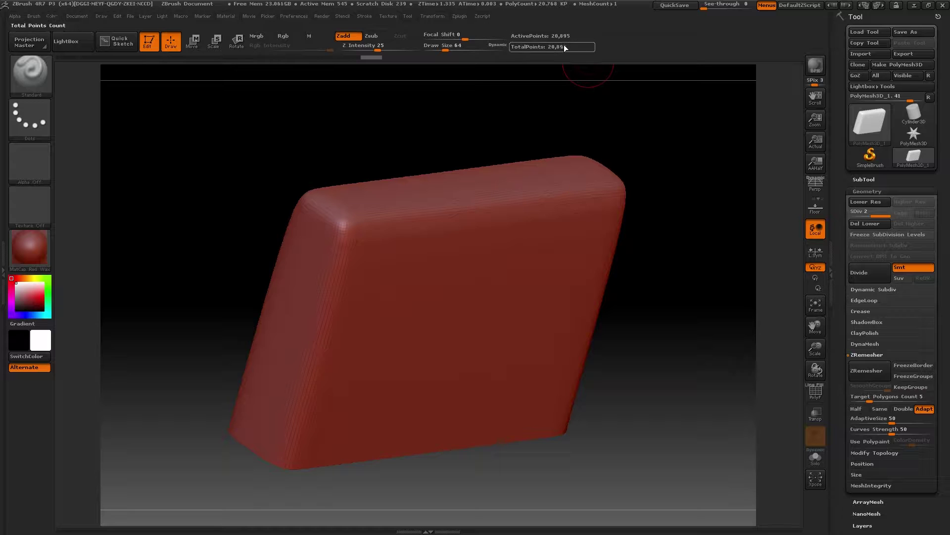
{"action": "left_click_drag", "start_coordinate": [681, 346], "coordinate": [646, 311]}
{"action": "mouse_move", "coordinate": [376, 352]}
{"action": "left_mouse_down"}
{"action": "mouse_move", "coordinate": [515, 391]}
{"action": "mouse_move", "coordinate": [527, 262]}
{"action": "left_mouse_up"}
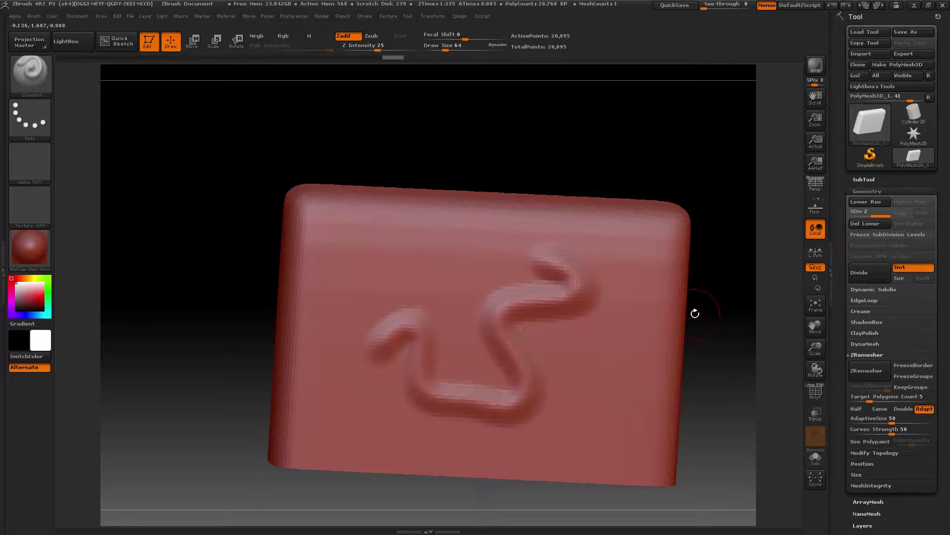
{"action": "key", "text": "ctrl+z"}
- Divide the wall to subdivision level 3, testing it with curved Standard brush strokes that are undone
{"action": "left_click", "coordinate": [859, 271]}
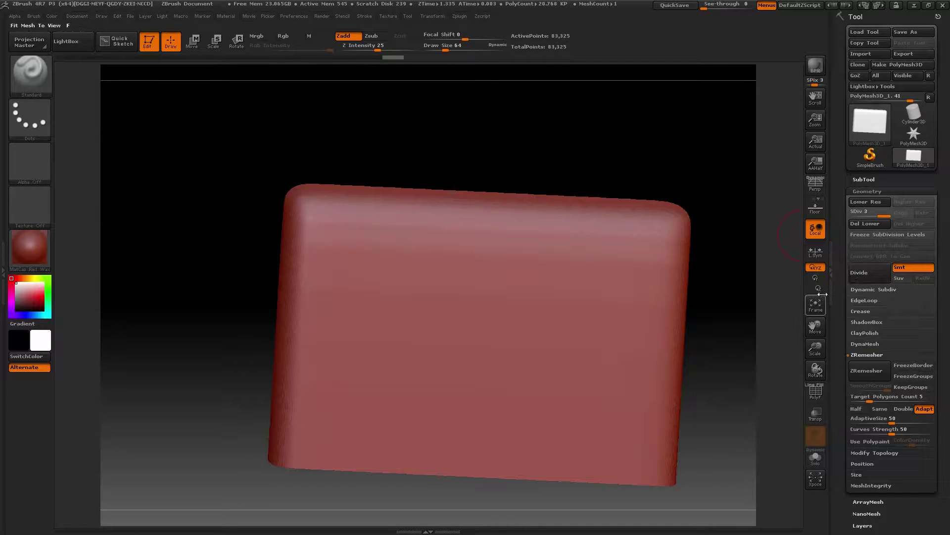
{"action": "mouse_move", "coordinate": [384, 353]}
{"action": "left_mouse_down"}
{"action": "mouse_move", "coordinate": [465, 356]}
{"action": "mouse_move", "coordinate": [576, 312]}
{"action": "mouse_move", "coordinate": [566, 333]}
{"action": "left_mouse_up"}
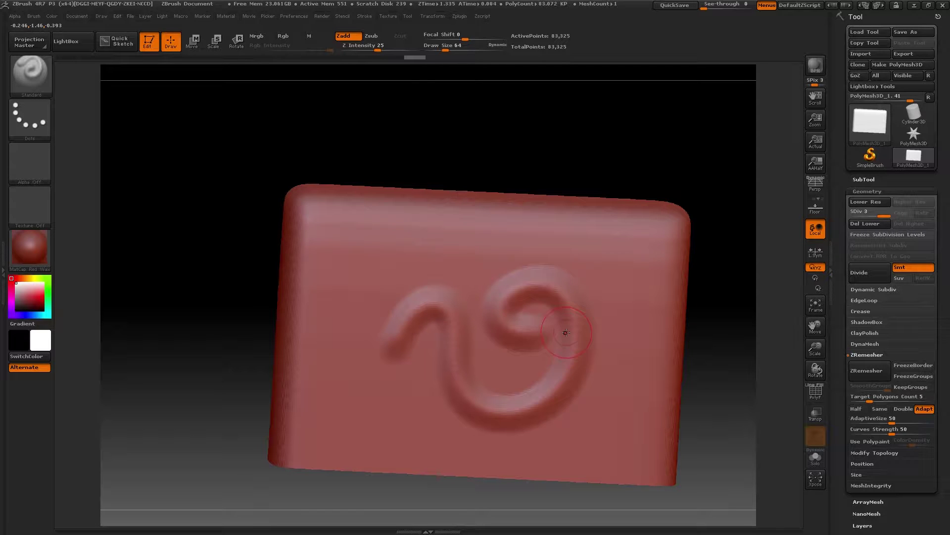
{"action": "mouse_move", "coordinate": [384, 243]}
{"action": "left_mouse_down"}
{"action": "mouse_move", "coordinate": [344, 292]}
{"action": "mouse_move", "coordinate": [420, 395]}
{"action": "left_mouse_up"}
{"action": "key", "text": "ctrl+z"}
{"action": "key", "text": "ctrl+z"}
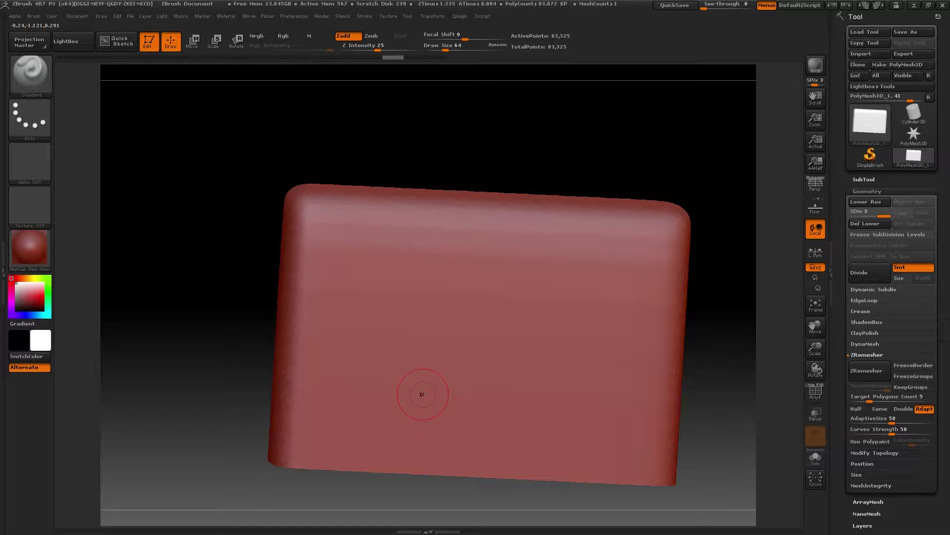
- Divide the wall to subdivision level 4, testing it with a spiral Standard brush stroke that is undone
{"action": "left_click_drag", "start_coordinate": [711, 192], "coordinate": [681, 187]}
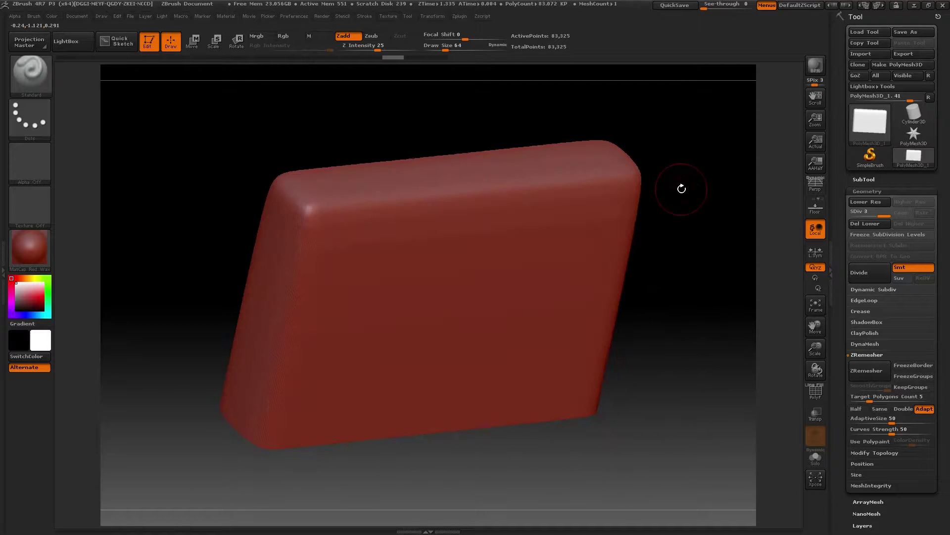
{"action": "left_click", "coordinate": [861, 273]}
{"action": "left_click_drag", "start_coordinate": [665, 368], "coordinate": [414, 324]}
{"action": "mouse_move", "coordinate": [350, 351]}
{"action": "left_mouse_down"}
{"action": "mouse_move", "coordinate": [379, 300]}
{"action": "mouse_move", "coordinate": [421, 373]}
{"action": "mouse_move", "coordinate": [446, 287]}
{"action": "mouse_move", "coordinate": [495, 342]}
{"action": "left_mouse_up"}
{"action": "mouse_move", "coordinate": [650, 352]}
{"action": "left_mouse_down"}
{"action": "mouse_move", "coordinate": [658, 366]}
{"action": "mouse_move", "coordinate": [662, 325]}
{"action": "left_mouse_up"}
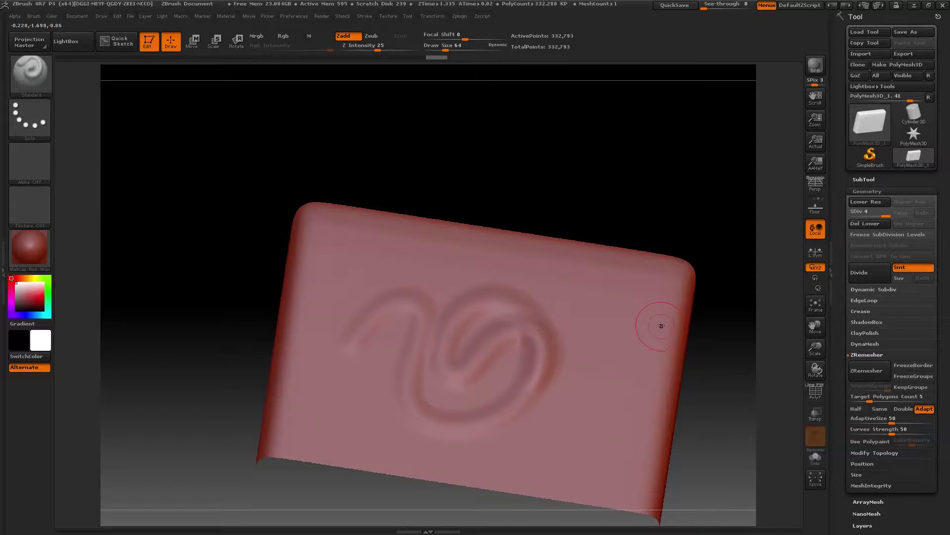
{"action": "left_click_drag", "start_coordinate": [652, 221], "coordinate": [653, 257]}
{"action": "key", "text": "ctrl+z"}
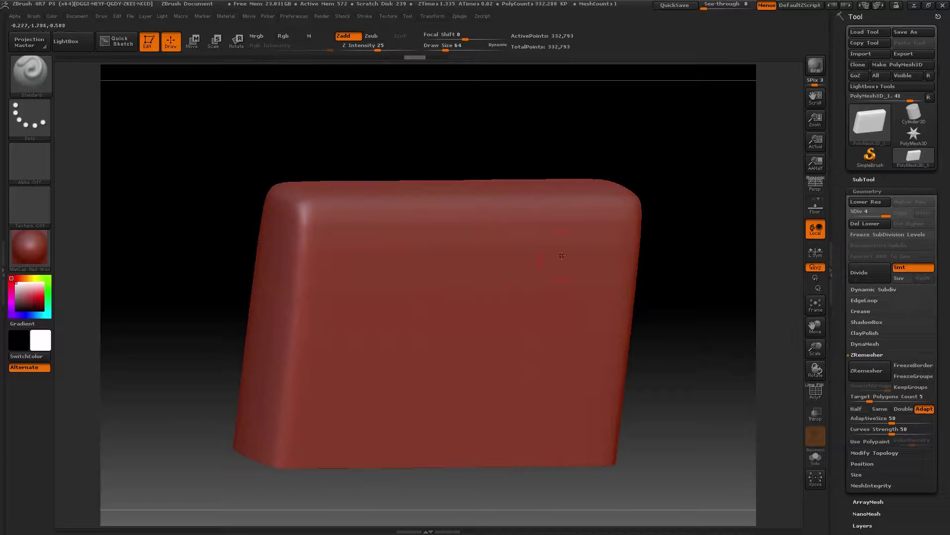
- Sculpt a smiley face with a mouth and two eyes on the wall's front as a test and undo it
{"action": "mouse_move", "coordinate": [437, 156]}
{"action": "left_mouse_down"}
{"action": "mouse_move", "coordinate": [426, 154]}
{"action": "mouse_move", "coordinate": [469, 182]}
{"action": "mouse_move", "coordinate": [418, 154]}
{"action": "left_mouse_up"}
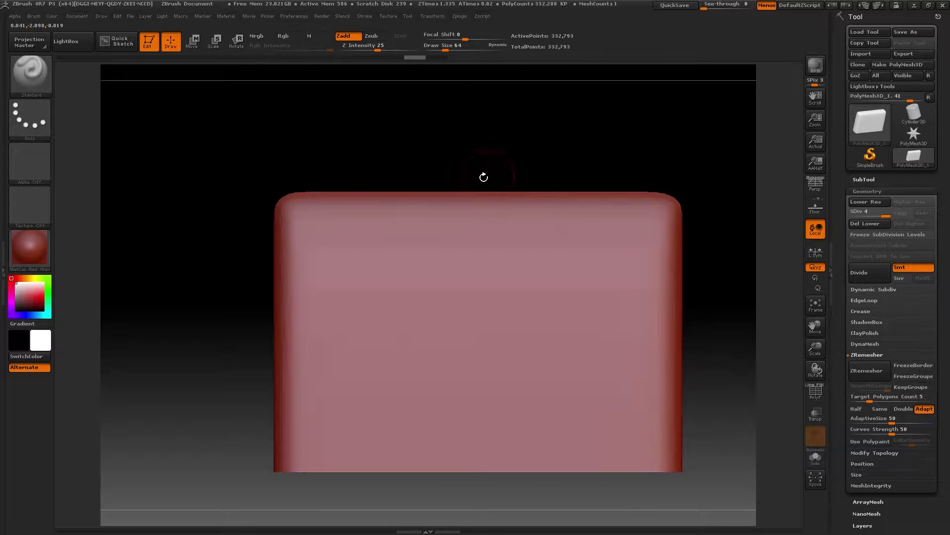
{"action": "mouse_move", "coordinate": [357, 324]}
{"action": "left_mouse_down"}
{"action": "mouse_move", "coordinate": [346, 352]}
{"action": "mouse_move", "coordinate": [497, 388]}
{"action": "mouse_move", "coordinate": [518, 357]}
{"action": "left_mouse_up"}
{"action": "mouse_move", "coordinate": [415, 257]}
{"action": "left_mouse_down"}
{"action": "mouse_move", "coordinate": [427, 319]}
{"action": "mouse_move", "coordinate": [435, 260]}
{"action": "left_mouse_up"}
{"action": "mouse_move", "coordinate": [461, 262]}
{"action": "left_mouse_down"}
{"action": "mouse_move", "coordinate": [465, 297]}
{"action": "mouse_move", "coordinate": [481, 265]}
{"action": "left_mouse_up"}
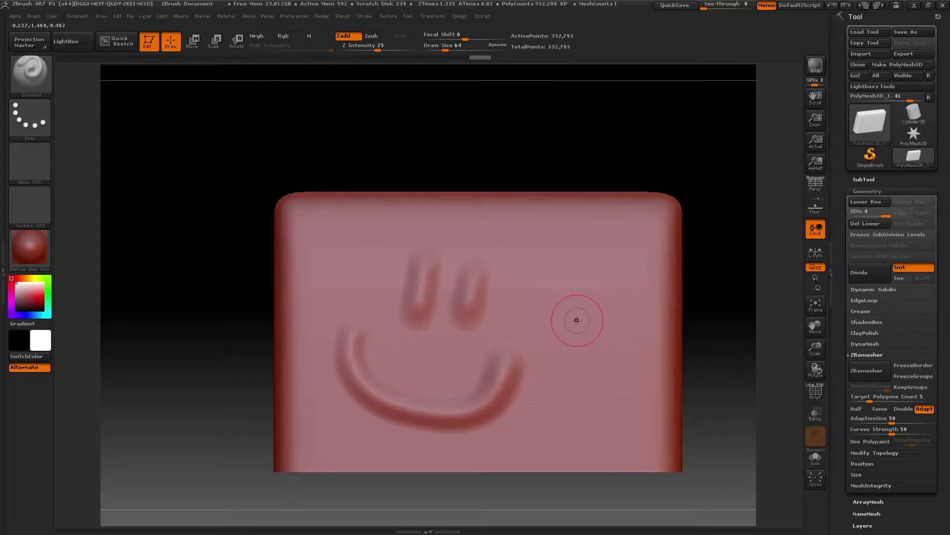
{"action": "key", "text": "ctrl+z"}
{"action": "key", "text": "ctrl+z"}
{"action": "key", "text": "ctrl+z"}
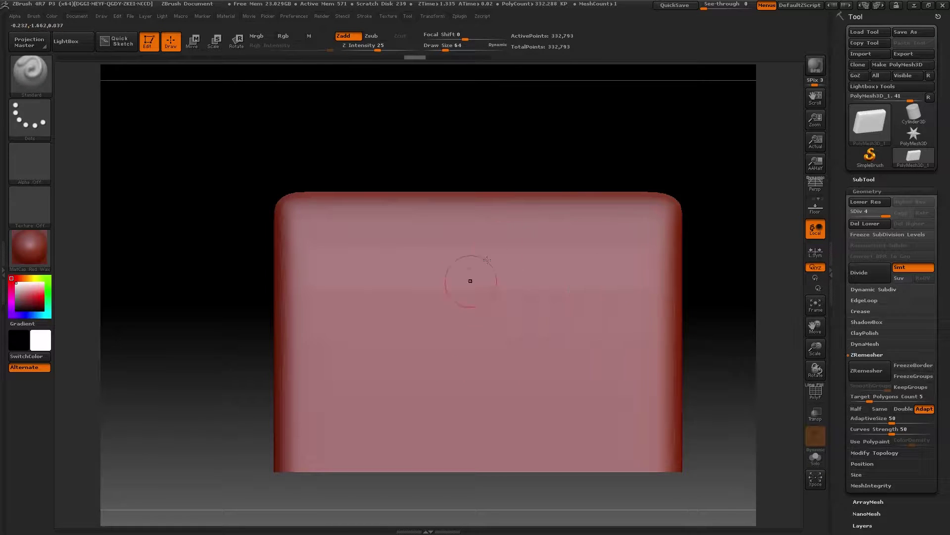
- Select the ClayBuildup brush from the brush palette and return to the Standard brush
{"action": "left_click", "coordinate": [33, 79]}
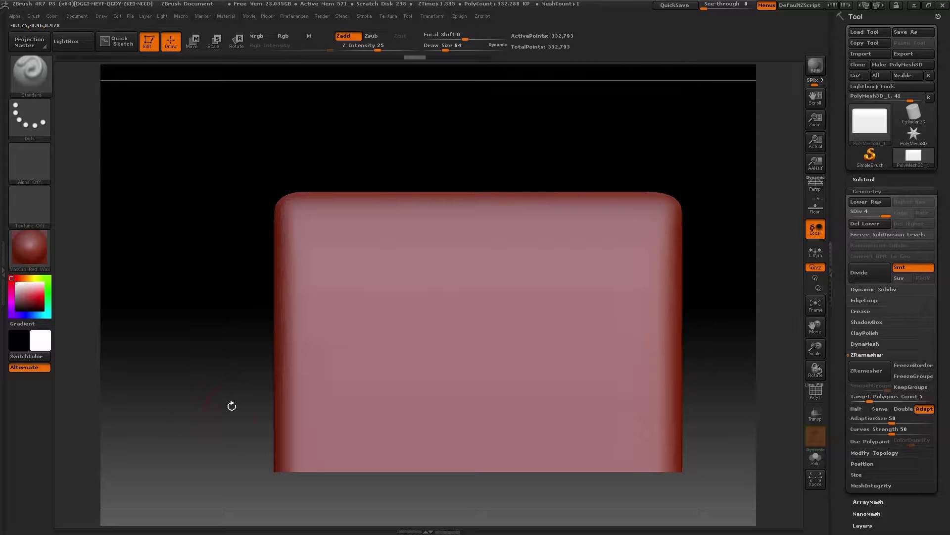
{"action": "key", "text": "b"}
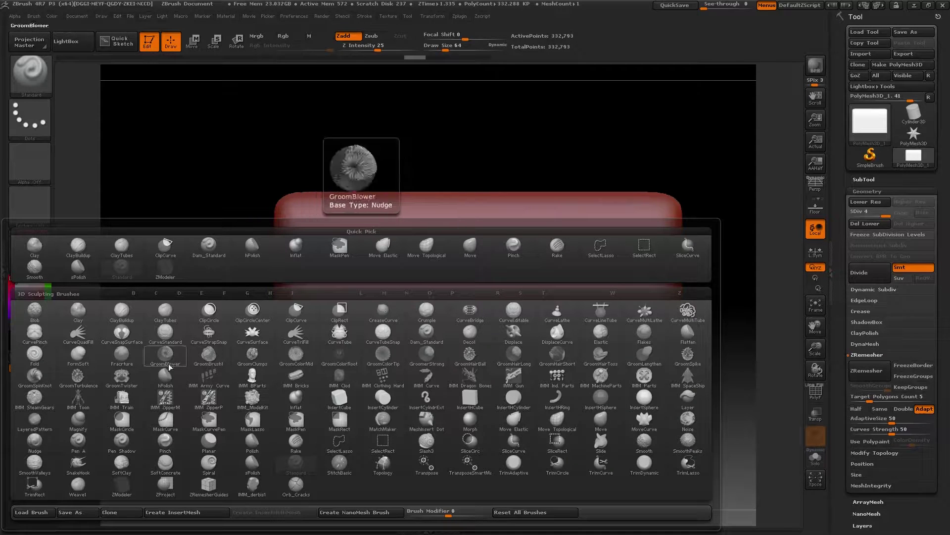
{"action": "left_click", "coordinate": [123, 311]}
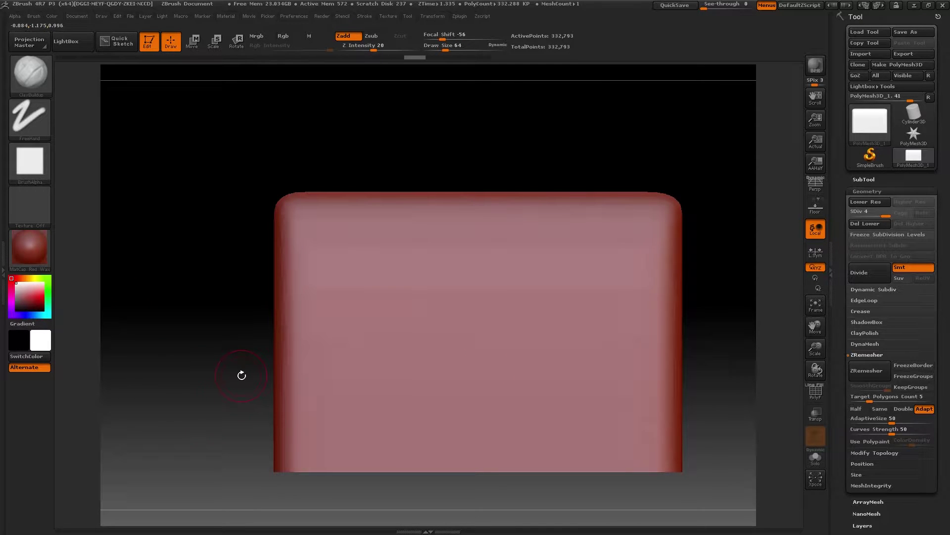
{"action": "key", "text": "b"}
{"action": "key", "text": "s"}
{"action": "key", "text": "t"}
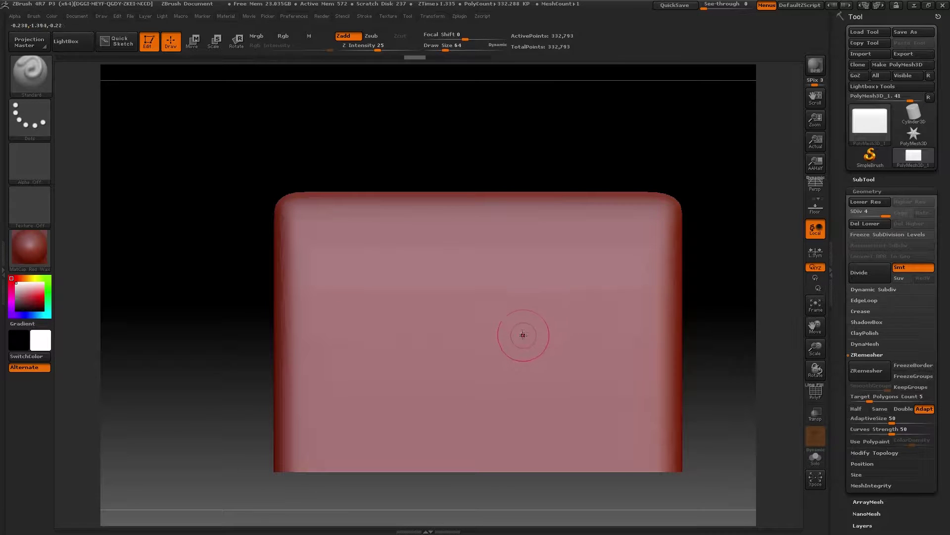
- Switch to the ClayBuildup brush and assign Alpha 31 to it as the brush alpha
{"action": "key", "text": "b"}
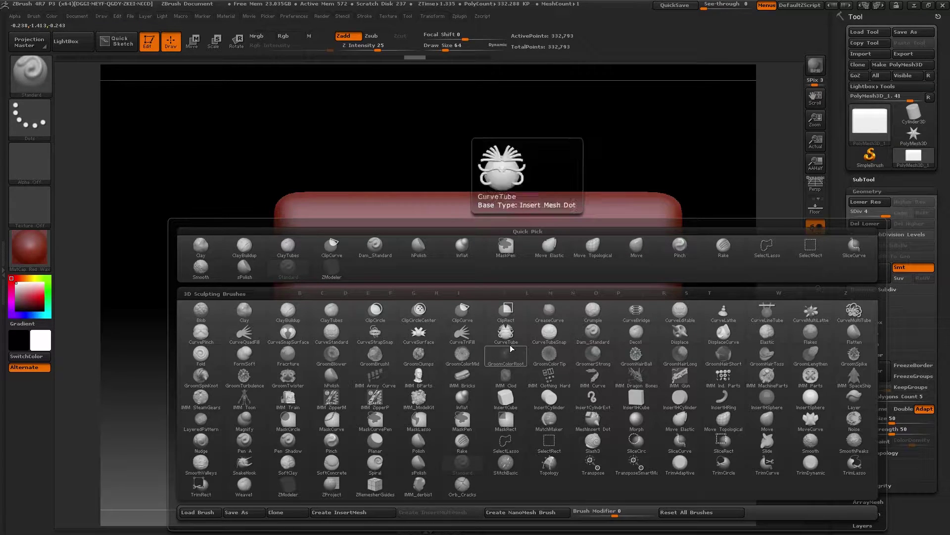
{"action": "key", "text": "c"}
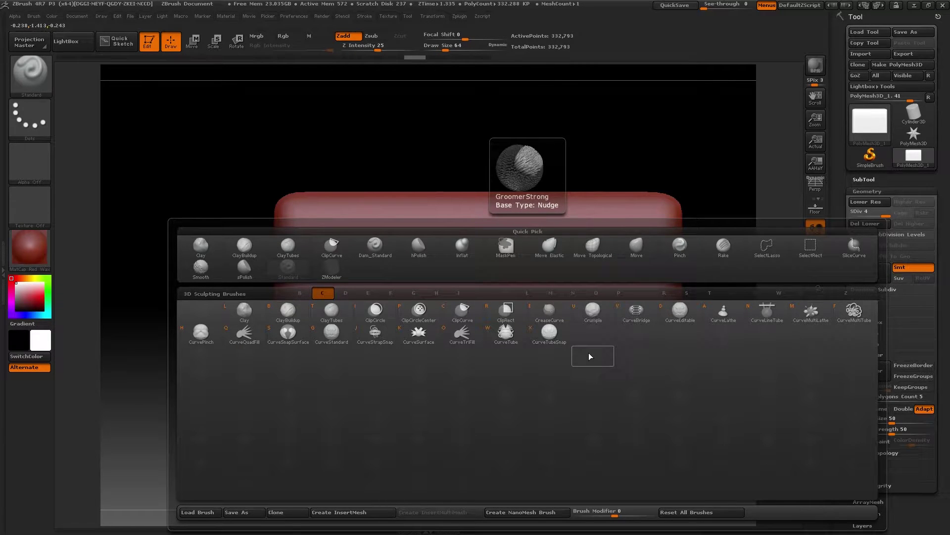
{"action": "key", "text": "b"}
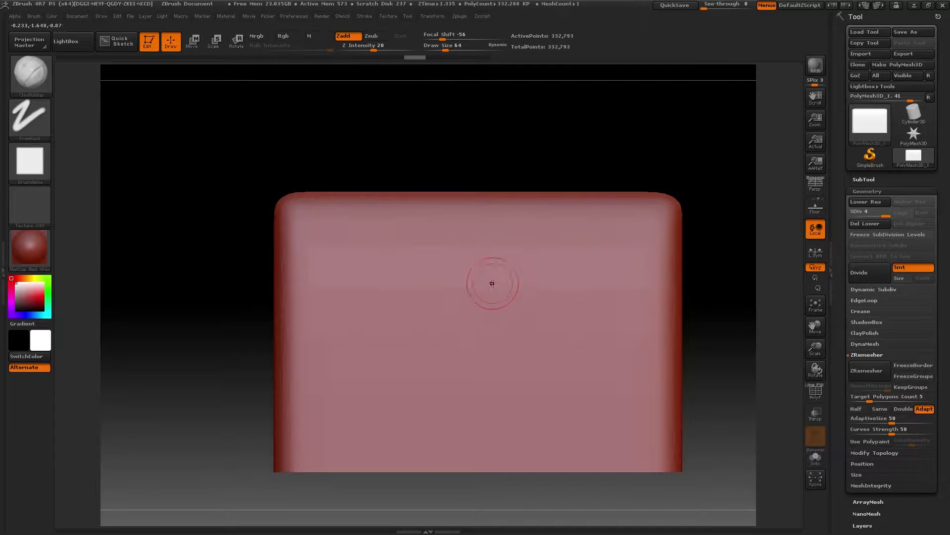
{"action": "left_click", "coordinate": [37, 167]}
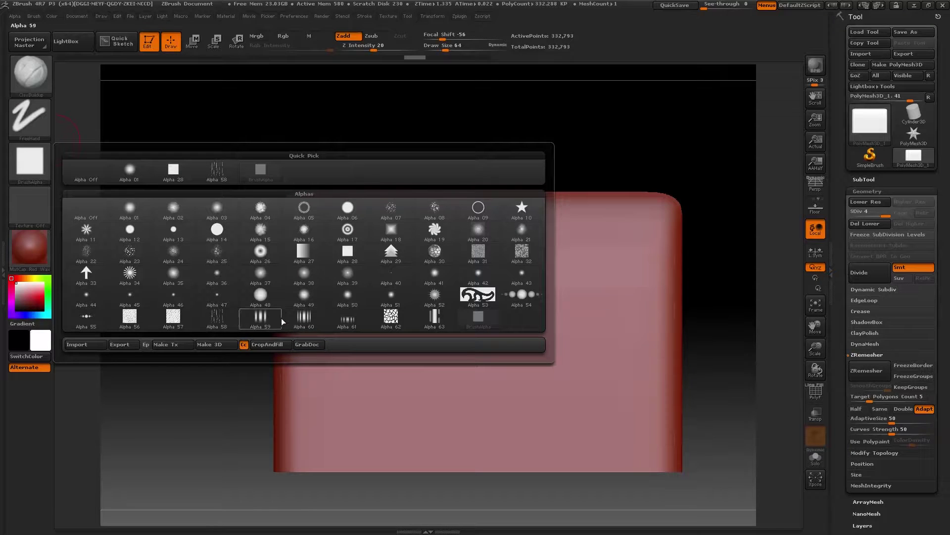
{"action": "mouse_move", "coordinate": [484, 251]}
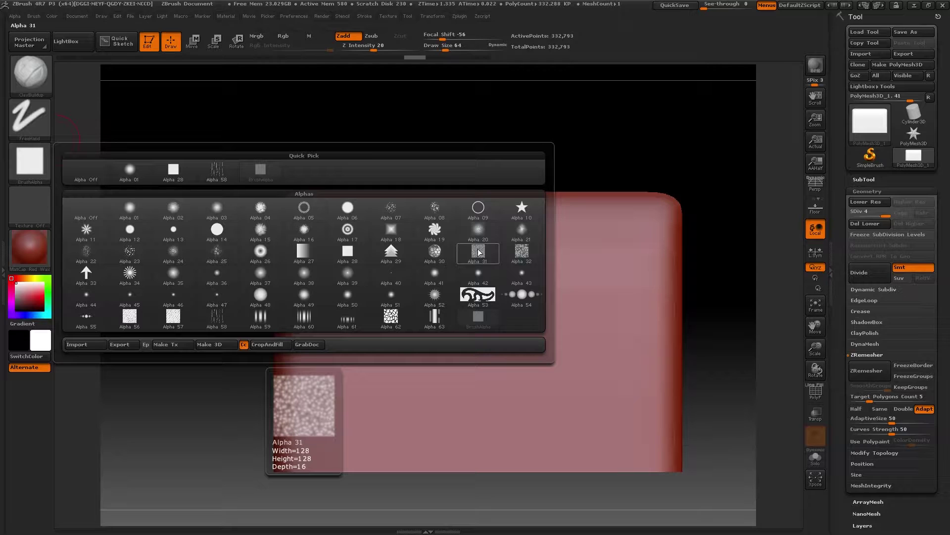
{"action": "left_click", "coordinate": [484, 252]}
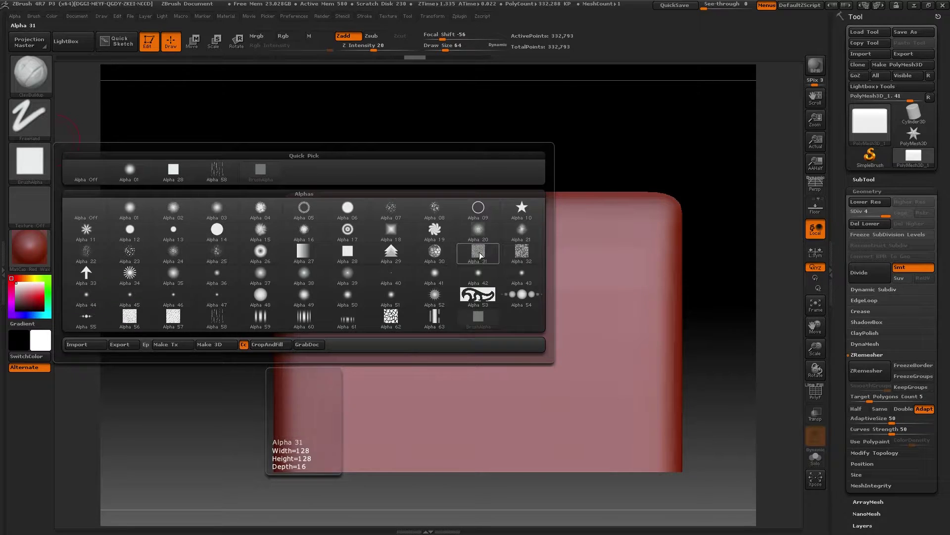
- Test the ClayBuildup brush with a diagonal zigzag stroke across the wall's front and undo it
{"action": "mouse_move", "coordinate": [344, 311]}
{"action": "left_mouse_down"}
{"action": "mouse_move", "coordinate": [364, 372]}
{"action": "mouse_move", "coordinate": [458, 416]}
{"action": "mouse_move", "coordinate": [585, 420]}
{"action": "left_mouse_up"}
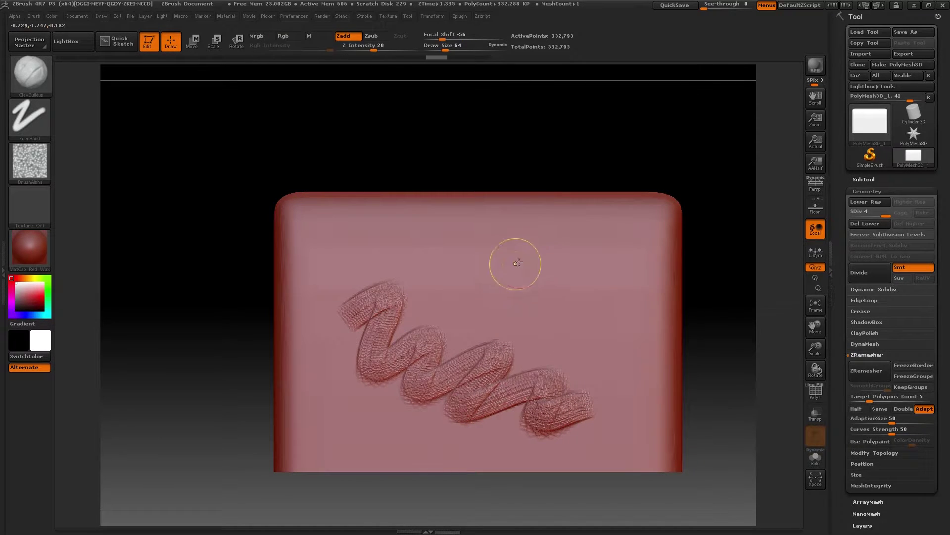
{"action": "key", "text": "ctrl+z"}
{"action": "key", "text": "ctrl+z"}
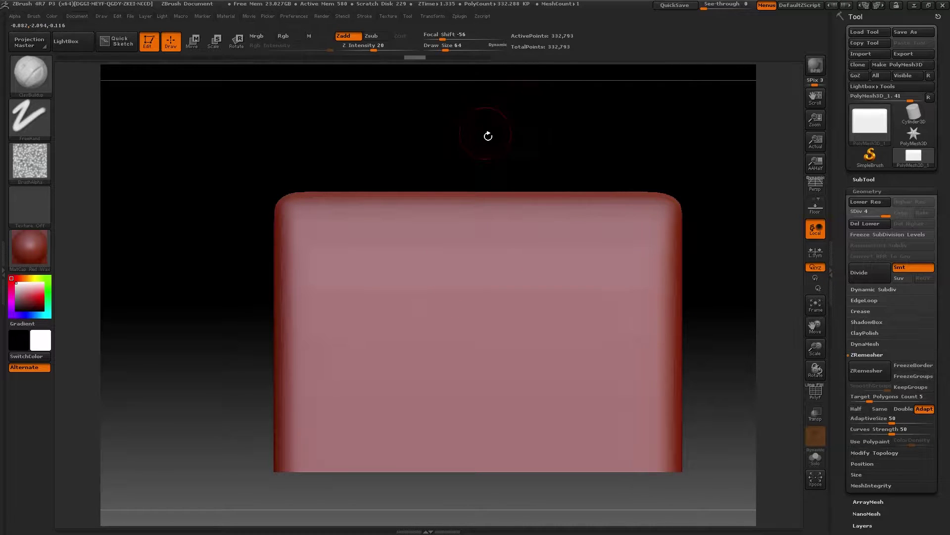
- Compare vertical ClayBuildup strokes at the default Z Intensity and at 100 on the wall's front, and undo them
{"action": "left_click_drag", "start_coordinate": [358, 266], "coordinate": [359, 317]}
{"action": "left_click", "coordinate": [374, 49]}
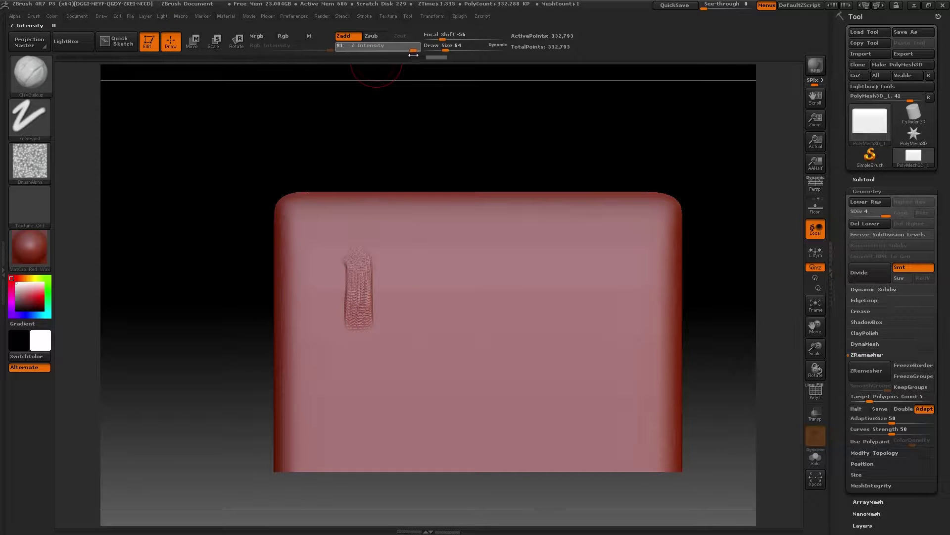
{"action": "left_click_drag", "start_coordinate": [413, 54], "coordinate": [420, 54]}
{"action": "left_click_drag", "start_coordinate": [419, 239], "coordinate": [418, 366]}
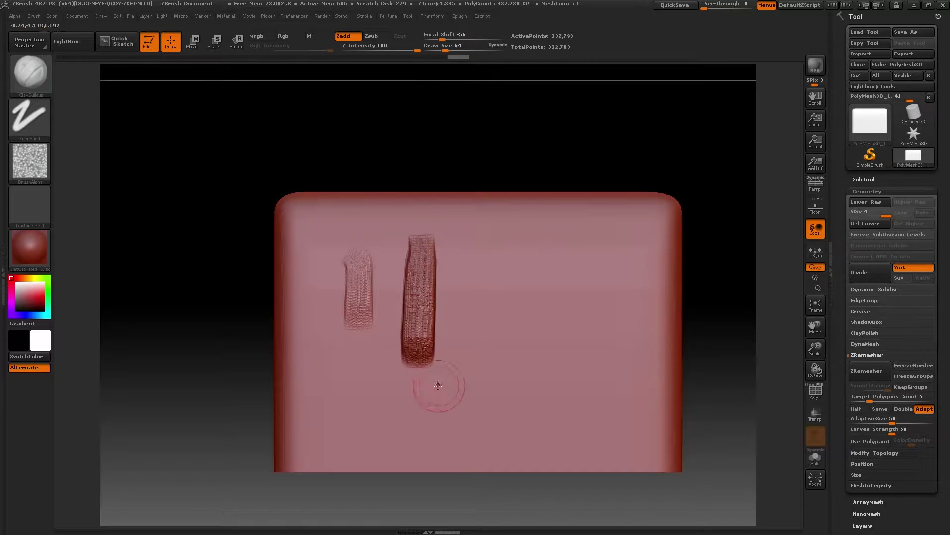
{"action": "mouse_move", "coordinate": [496, 173]}
{"action": "left_mouse_down"}
{"action": "mouse_move", "coordinate": [526, 163]}
{"action": "mouse_move", "coordinate": [471, 174]}
{"action": "mouse_move", "coordinate": [519, 164]}
{"action": "left_mouse_up"}
{"action": "key", "text": "ctrl+z"}
{"action": "key", "text": "ctrl+z"}
{"action": "key", "text": "ctrl+z"}
{"action": "key", "text": "ctrl+z"}
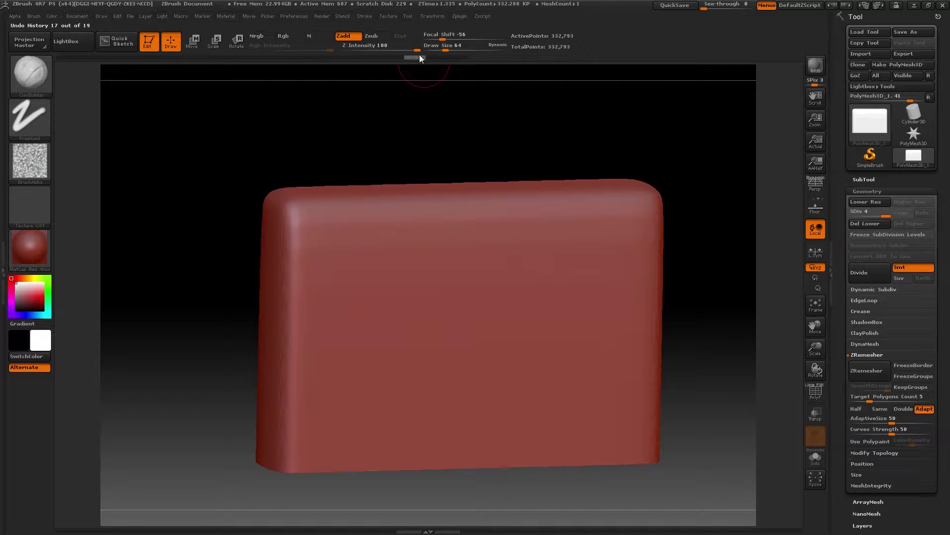
- Reduce Z Intensity to 26, compare winding strokes at Focal Shift 40 and two successively lower values, and undo the strokes
{"action": "left_click_drag", "start_coordinate": [417, 50], "coordinate": [378, 50]}
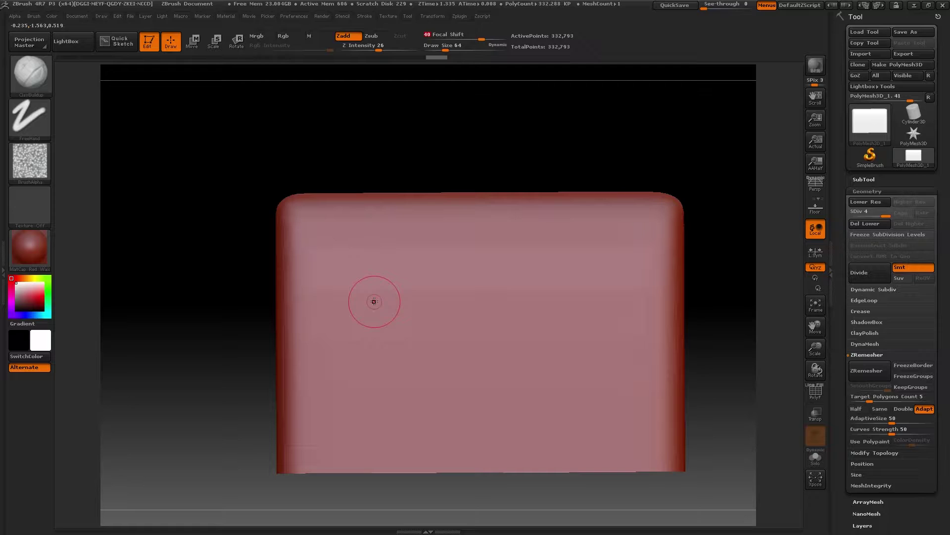
{"action": "mouse_move", "coordinate": [359, 263]}
{"action": "left_mouse_down"}
{"action": "mouse_move", "coordinate": [342, 424]}
{"action": "mouse_move", "coordinate": [354, 448]}
{"action": "left_mouse_up"}
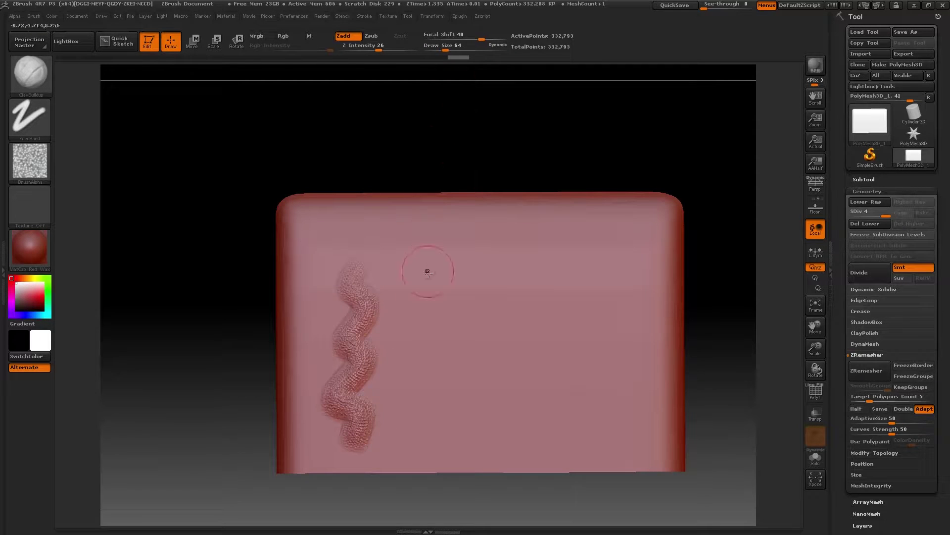
{"action": "left_click_drag", "start_coordinate": [483, 38], "coordinate": [445, 38]}
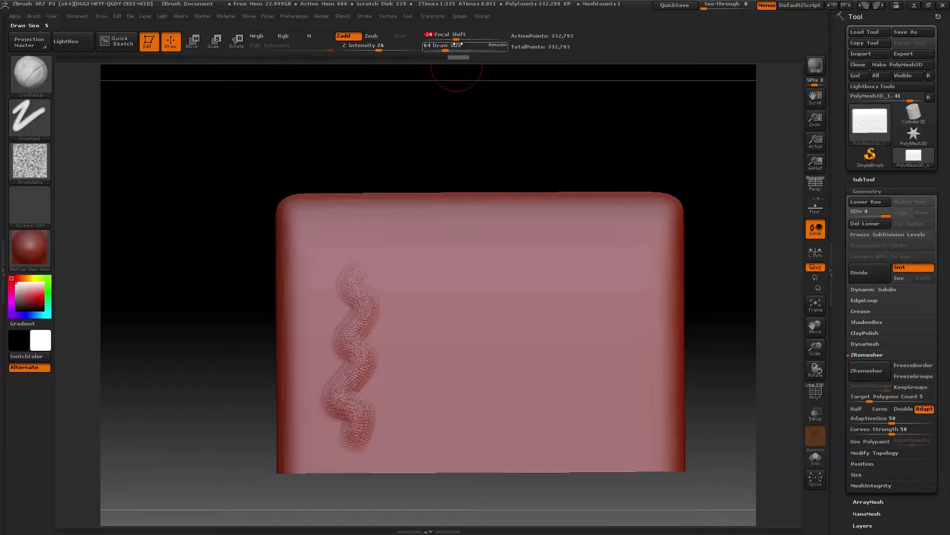
{"action": "mouse_move", "coordinate": [428, 274]}
{"action": "left_mouse_down"}
{"action": "mouse_move", "coordinate": [473, 319]}
{"action": "mouse_move", "coordinate": [458, 401]}
{"action": "mouse_move", "coordinate": [520, 416]}
{"action": "left_mouse_up"}
{"action": "left_click_drag", "start_coordinate": [449, 43], "coordinate": [437, 43]}
{"action": "mouse_move", "coordinate": [525, 260]}
{"action": "left_mouse_down"}
{"action": "mouse_move", "coordinate": [613, 326]}
{"action": "mouse_move", "coordinate": [570, 399]}
{"action": "mouse_move", "coordinate": [602, 440]}
{"action": "left_mouse_up"}
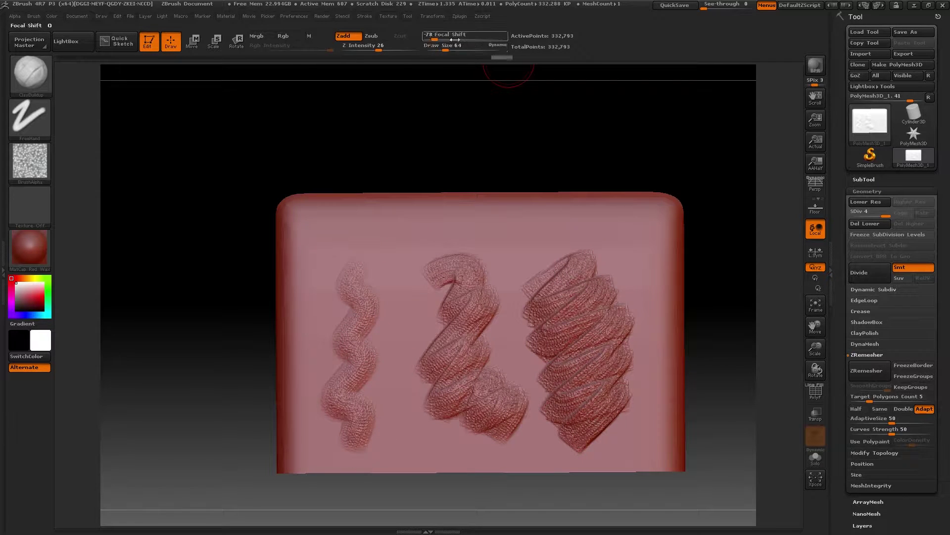
{"action": "key", "text": "ctrl+z"}
{"action": "key", "text": "ctrl+z"}
{"action": "key", "text": "ctrl+z"}
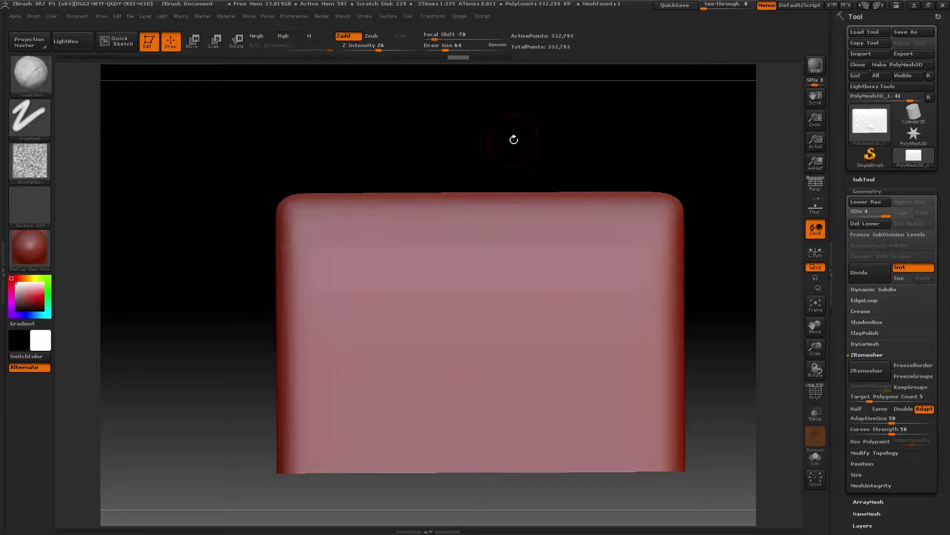
- Try strokes on the wall's front with a much larger Draw Size and with Draw Size 101, undoing each
{"action": "left_click_drag", "start_coordinate": [445, 49], "coordinate": [471, 48]}
{"action": "mouse_move", "coordinate": [505, 309]}
{"action": "left_mouse_down"}
{"action": "mouse_move", "coordinate": [471, 297]}
{"action": "mouse_move", "coordinate": [488, 293]}
{"action": "left_mouse_up"}
{"action": "key", "text": "ctrl+z"}
{"action": "left_click_drag", "start_coordinate": [471, 48], "coordinate": [450, 49]}
{"action": "mouse_move", "coordinate": [420, 313]}
{"action": "left_mouse_down"}
{"action": "mouse_move", "coordinate": [446, 369]}
{"action": "mouse_move", "coordinate": [506, 403]}
{"action": "left_mouse_up"}
{"action": "key", "text": "ctrl+z"}
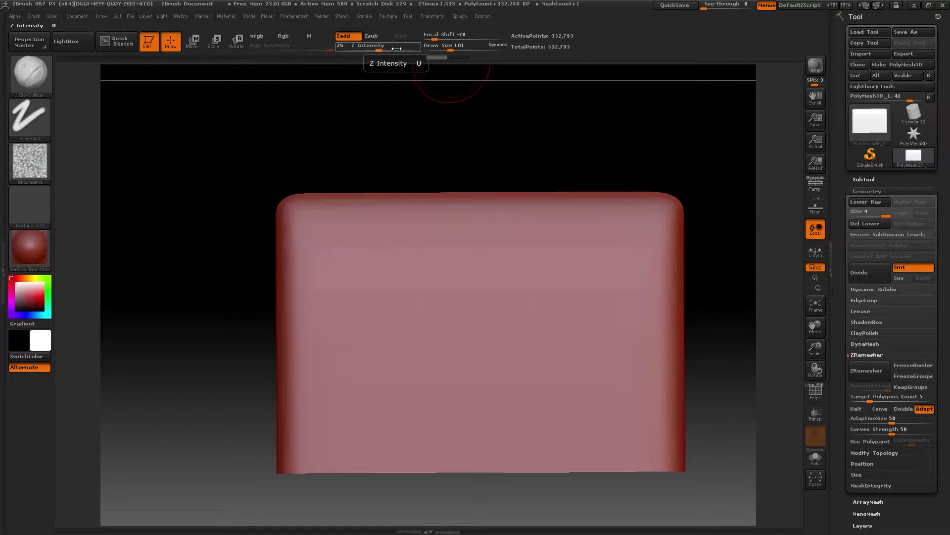
- Set the ClayBuildup brush's Draw Size to 72, Focal Shift to -37 and Z Intensity to 10
{"action": "key", "text": "s"}
{"action": "key", "text": "s"}
{"action": "left_click_drag", "start_coordinate": [511, 319], "coordinate": [510, 328]}
{"action": "key", "text": "o"}
{"action": "mouse_move", "coordinate": [511, 315]}
{"action": "left_mouse_down"}
{"action": "mouse_move", "coordinate": [532, 314]}
{"action": "mouse_move", "coordinate": [514, 316]}
{"action": "left_mouse_up"}
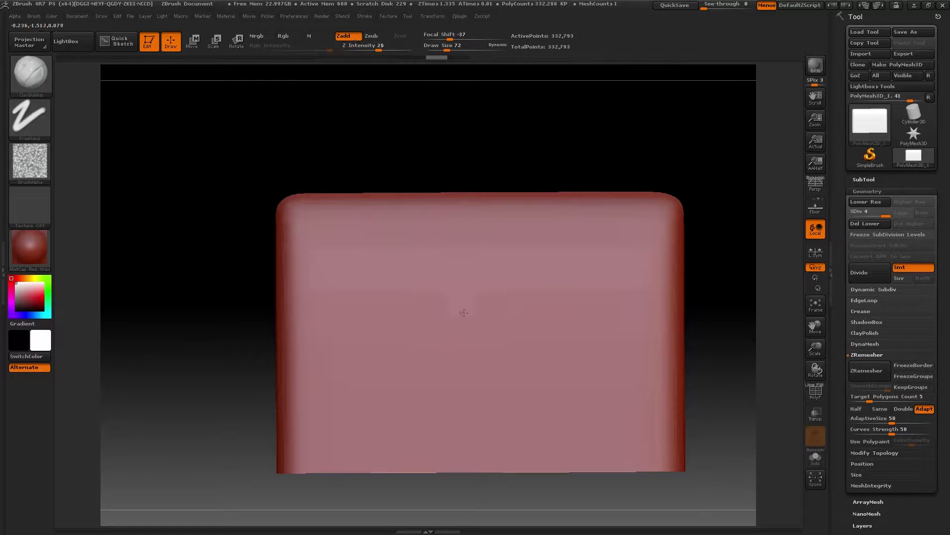
{"action": "key", "text": "u"}
{"action": "mouse_move", "coordinate": [475, 310]}
{"action": "left_mouse_down"}
{"action": "mouse_move", "coordinate": [486, 313]}
{"action": "mouse_move", "coordinate": [462, 322]}
{"action": "left_mouse_up"}
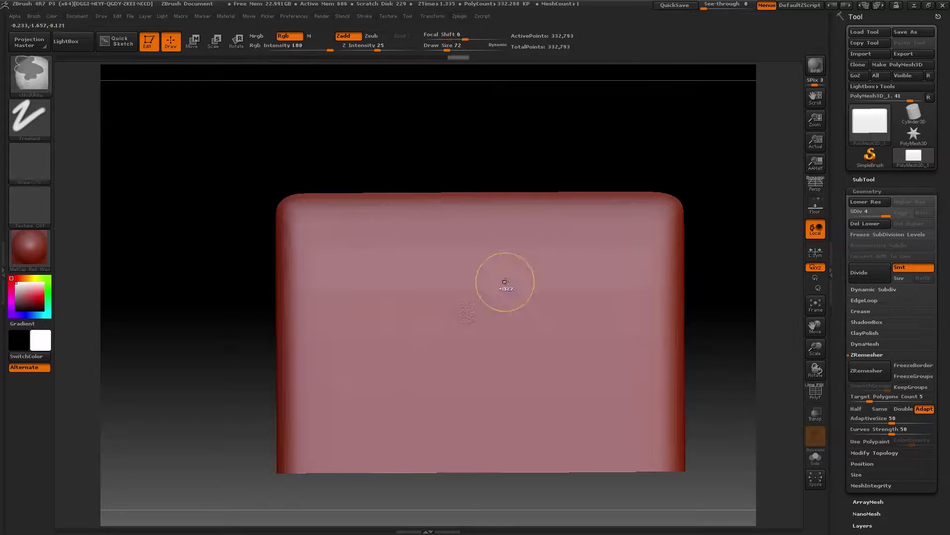
- Paint a dense zigzag on the wall's front, smooth it with the Smooth brush at Z Intensity 39, and undo everything
{"action": "mouse_move", "coordinate": [334, 299]}
{"action": "left_mouse_down"}
{"action": "mouse_move", "coordinate": [348, 364]}
{"action": "mouse_move", "coordinate": [495, 406]}
{"action": "mouse_move", "coordinate": [572, 382]}
{"action": "left_mouse_up"}
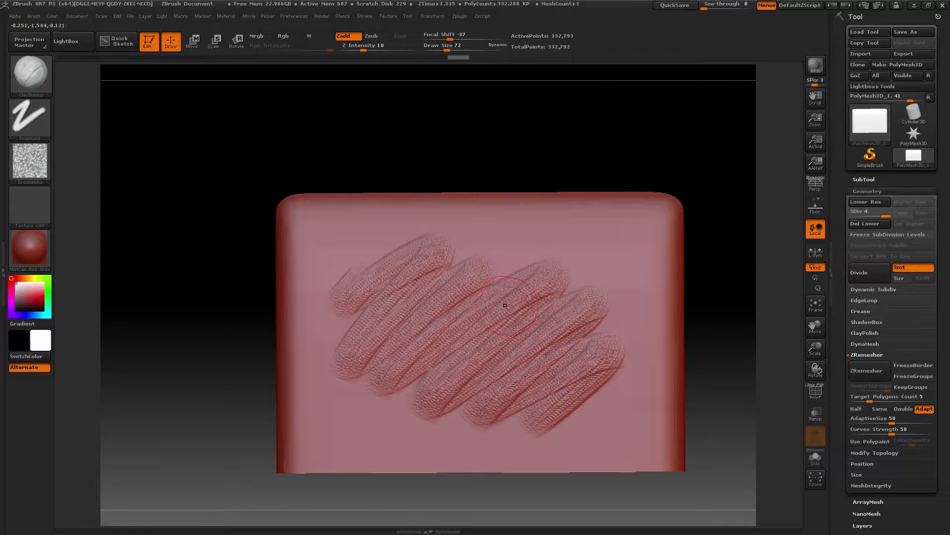
{"action": "key", "text": "shift"}
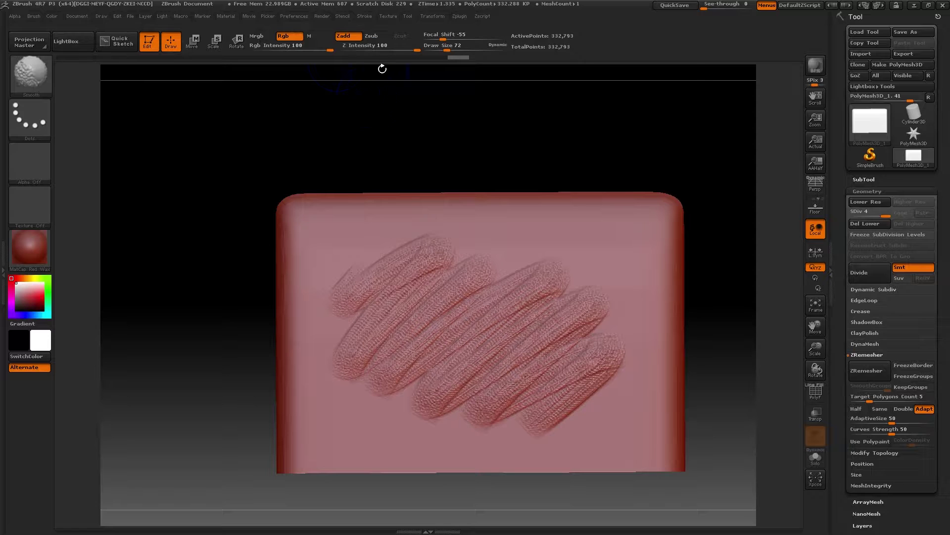
{"action": "left_click_drag", "start_coordinate": [416, 48], "coordinate": [387, 48]}
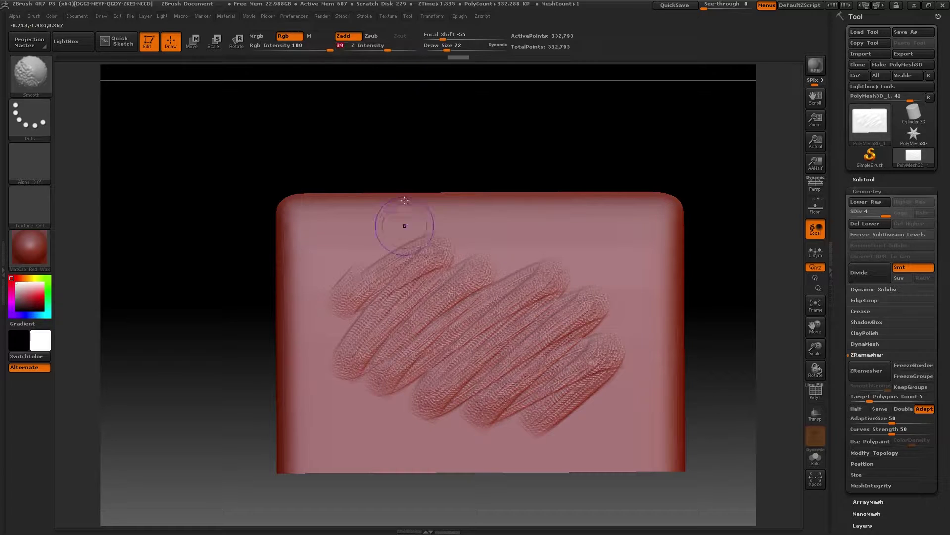
{"action": "mouse_move", "coordinate": [511, 331]}
{"action": "left_mouse_down", "text": "shift"}
{"action": "mouse_move", "coordinate": [483, 303]}
{"action": "mouse_move", "coordinate": [475, 353]}
{"action": "mouse_move", "coordinate": [529, 363]}
{"action": "mouse_move", "coordinate": [487, 357]}
{"action": "mouse_move", "coordinate": [560, 398]}
{"action": "left_mouse_up", "text": "shift"}
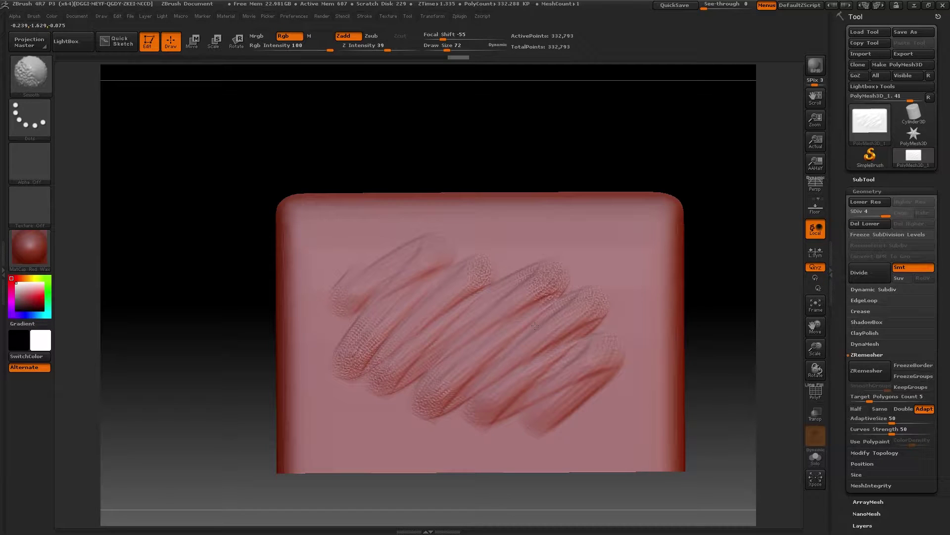
{"action": "left_click_drag", "start_coordinate": [459, 280], "coordinate": [461, 250], "text": "shift"}
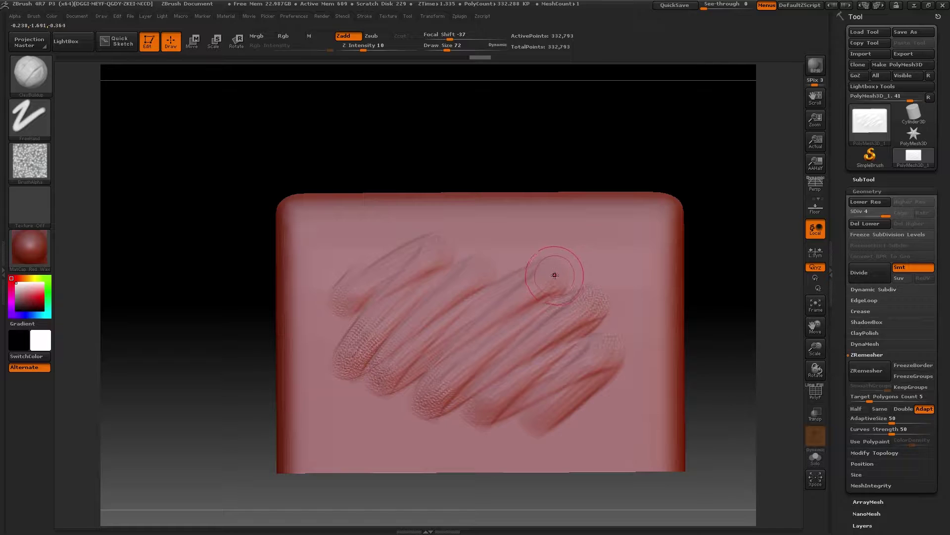
{"action": "key", "text": "ctrl+z"}
{"action": "key", "text": "ctrl+z"}
{"action": "key", "text": "ctrl+z"}
{"action": "key", "text": "ctrl+z"}
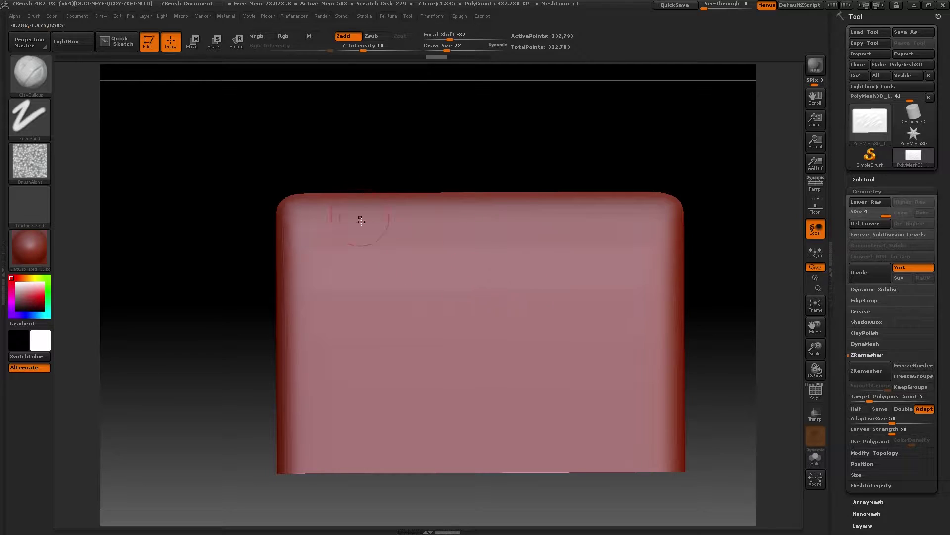
- Set the ClayBuildup brush's Z Intensity to 26 and Focal Shift to -50, undoing a short test stroke on the wall's front
{"action": "left_click_drag", "start_coordinate": [352, 163], "coordinate": [379, 264]}
{"action": "mouse_move", "coordinate": [460, 174]}
{"action": "left_mouse_down"}
{"action": "mouse_move", "coordinate": [435, 170]}
{"action": "mouse_move", "coordinate": [446, 182]}
{"action": "left_mouse_up"}
{"action": "key", "text": "ctrl"}
{"action": "key", "text": "ctrl+z"}
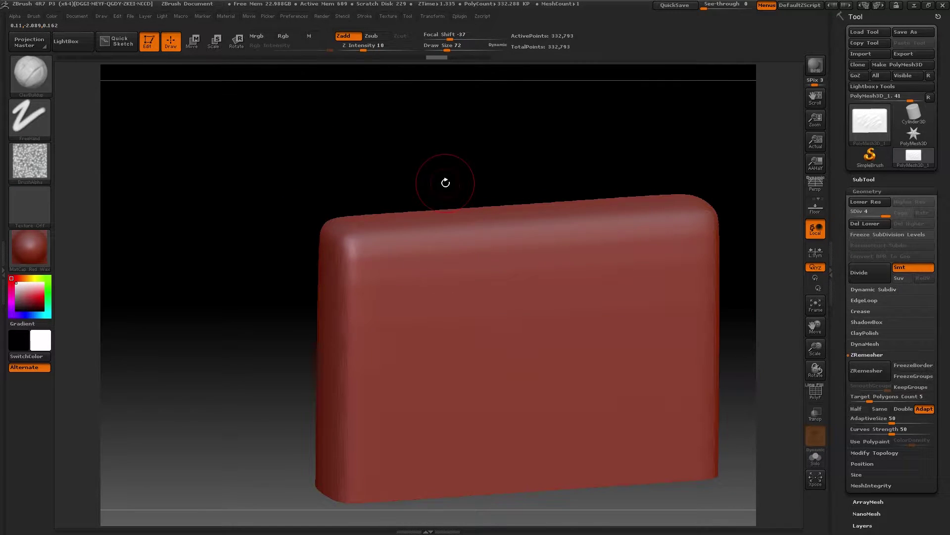
{"action": "key", "text": "u"}
{"action": "left_click_drag", "start_coordinate": [491, 318], "coordinate": [505, 319]}
{"action": "mouse_move", "coordinate": [442, 282]}
{"action": "left_mouse_down"}
{"action": "mouse_move", "coordinate": [424, 284]}
{"action": "mouse_move", "coordinate": [453, 281]}
{"action": "left_mouse_up"}
{"action": "mouse_move", "coordinate": [511, 191]}
{"action": "left_mouse_down"}
{"action": "mouse_move", "coordinate": [495, 161]}
{"action": "mouse_move", "coordinate": [501, 172]}
{"action": "left_mouse_up"}
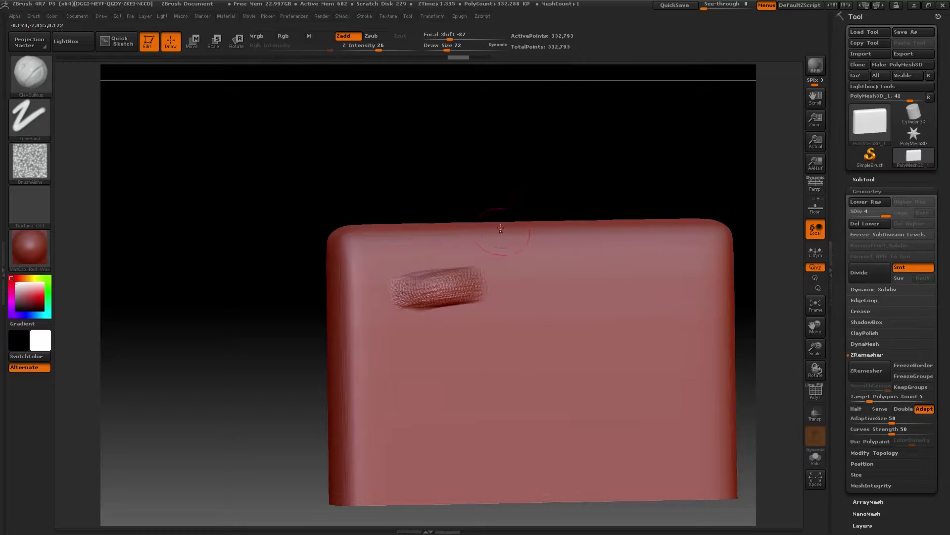
{"action": "key", "text": "ctrl+z"}
{"action": "key", "text": "o"}
{"action": "left_click_drag", "start_coordinate": [503, 344], "coordinate": [494, 346]}
- Sculpt separate raised, rounded stones with varied shapes and directions over the wall's front, top and side using ClayBuildup
{"action": "mouse_move", "coordinate": [396, 291]}
{"action": "left_mouse_down"}
{"action": "mouse_move", "coordinate": [388, 295]}
{"action": "mouse_move", "coordinate": [435, 301]}
{"action": "left_mouse_up"}
{"action": "mouse_move", "coordinate": [492, 217]}
{"action": "left_mouse_down"}
{"action": "mouse_move", "coordinate": [511, 232]}
{"action": "mouse_move", "coordinate": [465, 262]}
{"action": "mouse_move", "coordinate": [542, 255]}
{"action": "left_mouse_up"}
{"action": "mouse_move", "coordinate": [468, 309]}
{"action": "left_mouse_down"}
{"action": "mouse_move", "coordinate": [544, 316]}
{"action": "mouse_move", "coordinate": [535, 307]}
{"action": "left_mouse_up"}
{"action": "mouse_move", "coordinate": [431, 340]}
{"action": "left_mouse_down"}
{"action": "mouse_move", "coordinate": [391, 362]}
{"action": "mouse_move", "coordinate": [445, 376]}
{"action": "left_mouse_up"}
{"action": "left_click_drag", "start_coordinate": [532, 183], "coordinate": [464, 130], "text": "alt"}
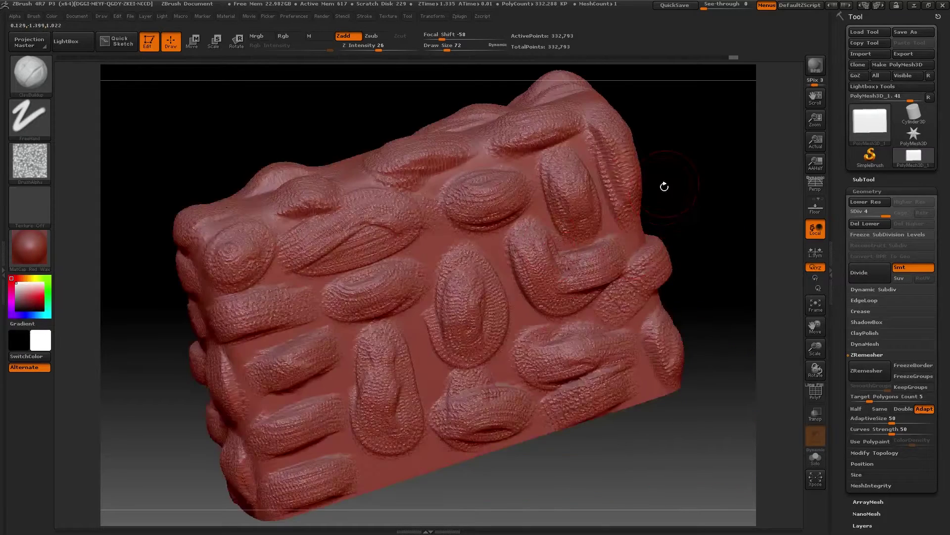
{"action": "mouse_move", "coordinate": [664, 186]}
{"action": "left_mouse_down"}
{"action": "mouse_move", "coordinate": [695, 213]}
{"action": "mouse_move", "coordinate": [654, 172]}
{"action": "left_mouse_up"}
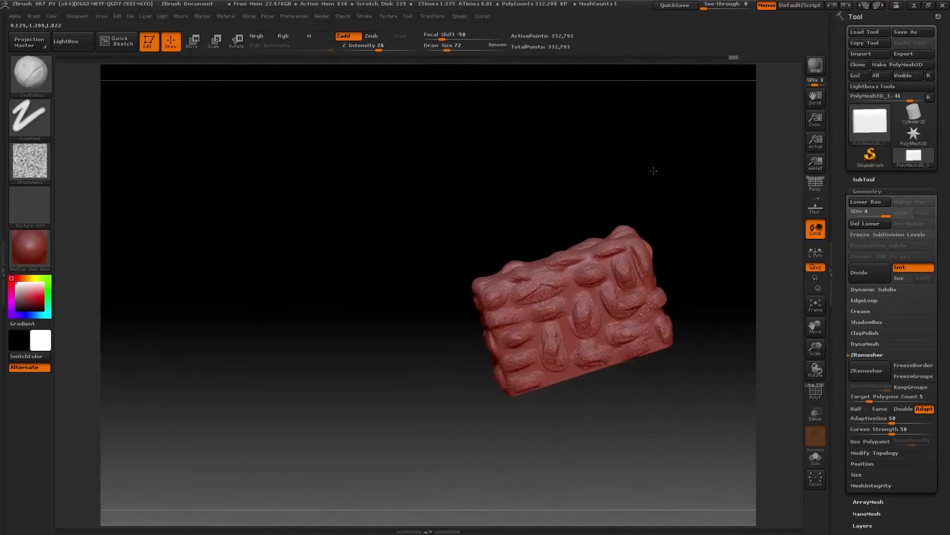
{"action": "mouse_move", "coordinate": [688, 237]}
{"action": "left_mouse_down", "text": "alt"}
{"action": "mouse_move", "coordinate": [533, 241]}
{"action": "mouse_move", "coordinate": [573, 211]}
{"action": "mouse_move", "coordinate": [621, 208]}
{"action": "mouse_move", "coordinate": [575, 215]}
{"action": "mouse_move", "coordinate": [548, 235]}
{"action": "mouse_move", "coordinate": [601, 291]}
{"action": "mouse_move", "coordinate": [563, 219]}
{"action": "mouse_move", "coordinate": [649, 259]}
{"action": "mouse_move", "coordinate": [647, 274]}
{"action": "left_mouse_up", "text": "alt"}
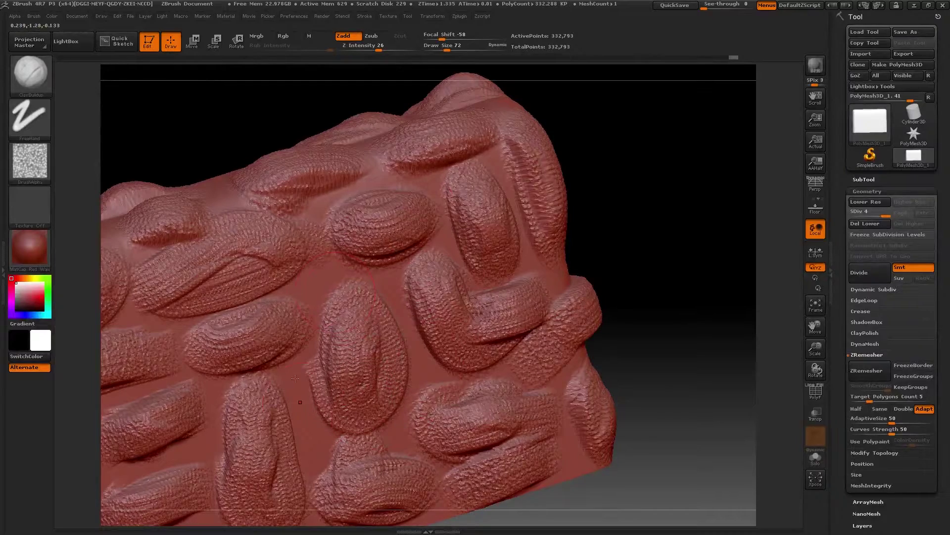
{"action": "left_click_drag", "start_coordinate": [631, 246], "coordinate": [641, 283]}
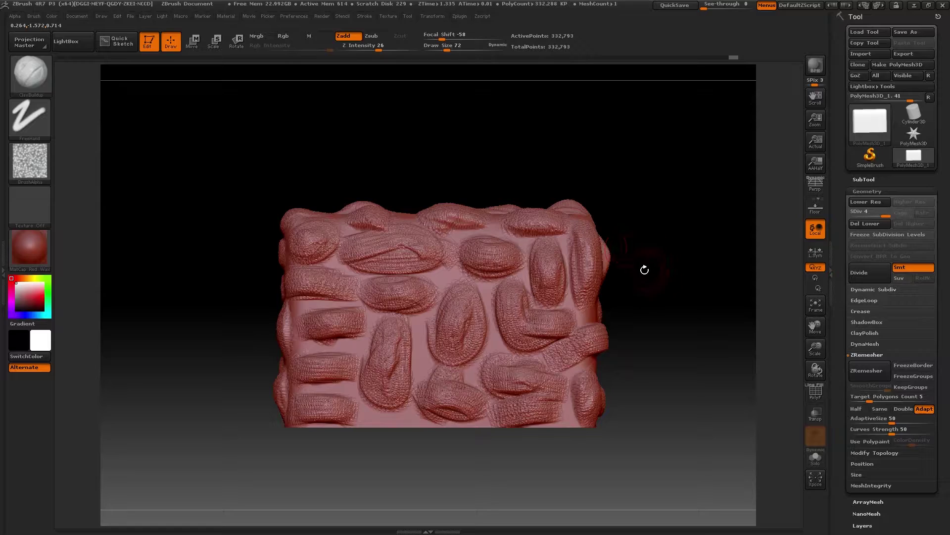
- Reduce the ClayBuildup brush's Draw Size to 28 and sculpt thin strokes in the gaps between stones on the wall's front and back
{"action": "left_click_drag", "start_coordinate": [654, 274], "coordinate": [671, 271], "text": "alt"}
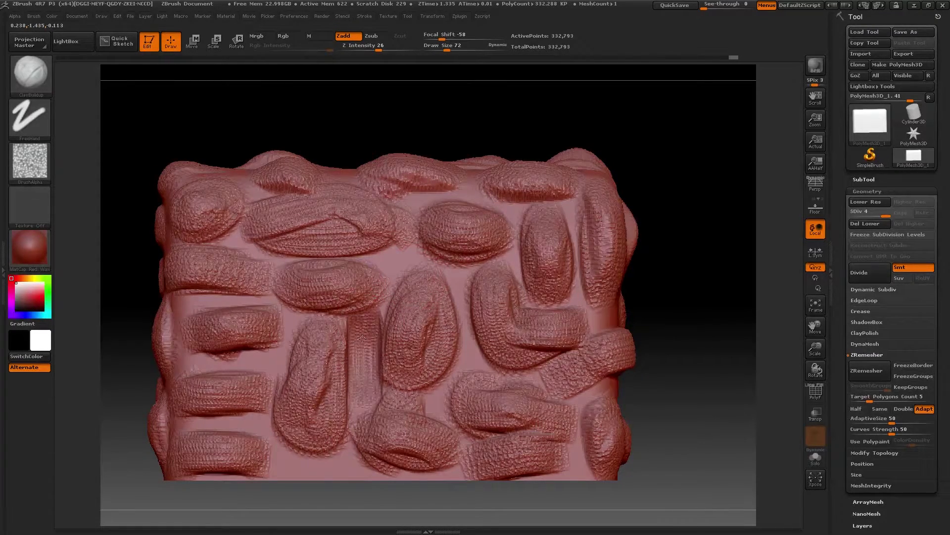
{"action": "mouse_move", "coordinate": [666, 263]}
{"action": "left_mouse_down"}
{"action": "mouse_move", "coordinate": [650, 306]}
{"action": "mouse_move", "coordinate": [665, 303]}
{"action": "left_mouse_up"}
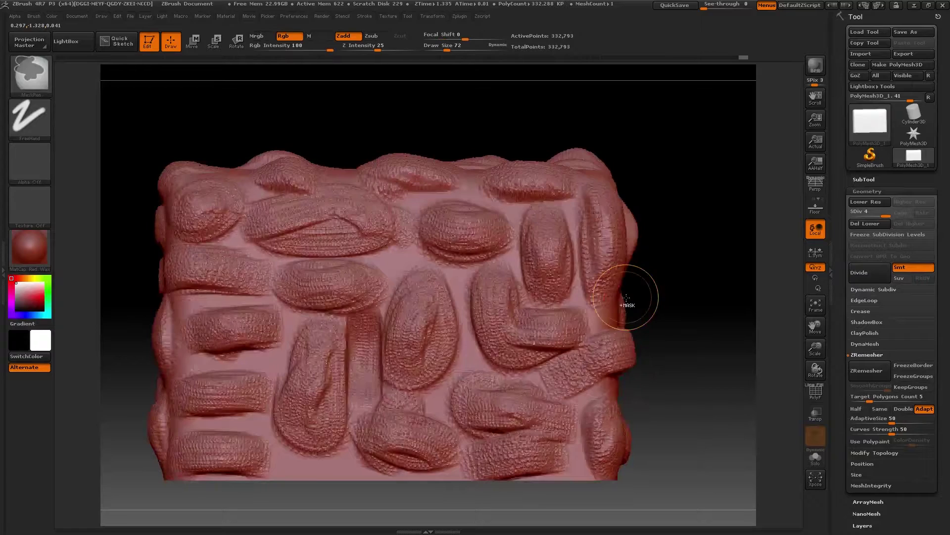
{"action": "key", "text": "s"}
{"action": "mouse_move", "coordinate": [391, 338]}
{"action": "left_mouse_down"}
{"action": "mouse_move", "coordinate": [374, 337]}
{"action": "mouse_move", "coordinate": [364, 356]}
{"action": "mouse_move", "coordinate": [364, 329]}
{"action": "mouse_move", "coordinate": [294, 318]}
{"action": "mouse_move", "coordinate": [214, 364]}
{"action": "mouse_move", "coordinate": [268, 365]}
{"action": "left_mouse_up"}
{"action": "left_click_drag", "start_coordinate": [291, 320], "coordinate": [207, 299]}
{"action": "left_click_drag", "start_coordinate": [252, 254], "coordinate": [388, 256]}
{"action": "mouse_move", "coordinate": [362, 321]}
{"action": "left_mouse_down"}
{"action": "mouse_move", "coordinate": [412, 204]}
{"action": "mouse_move", "coordinate": [500, 233]}
{"action": "mouse_move", "coordinate": [463, 290]}
{"action": "mouse_move", "coordinate": [431, 404]}
{"action": "mouse_move", "coordinate": [341, 452]}
{"action": "mouse_move", "coordinate": [260, 423]}
{"action": "mouse_move", "coordinate": [179, 421]}
{"action": "left_mouse_up"}
{"action": "mouse_move", "coordinate": [448, 378]}
{"action": "left_mouse_down"}
{"action": "mouse_move", "coordinate": [560, 394]}
{"action": "mouse_move", "coordinate": [568, 451]}
{"action": "left_mouse_up"}
{"action": "left_click_drag", "start_coordinate": [655, 371], "coordinate": [633, 386]}
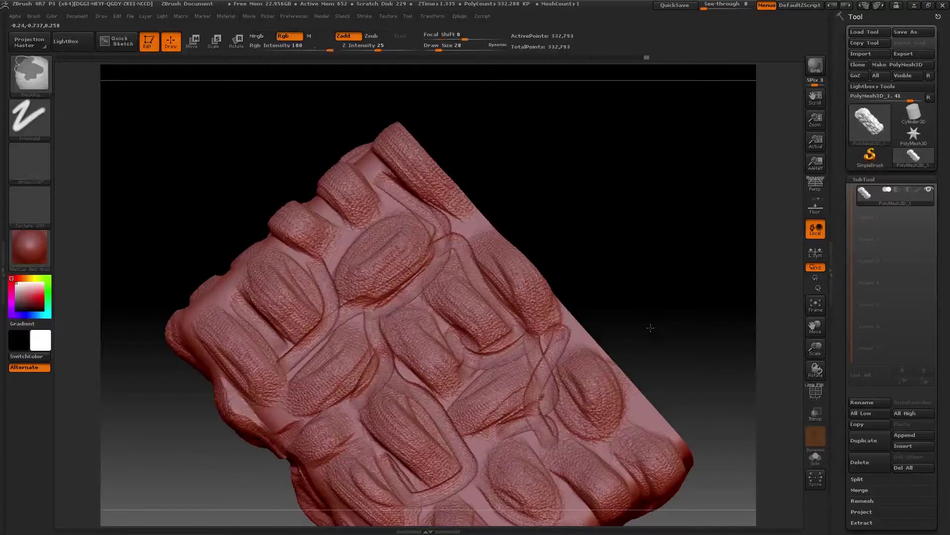
- Clear the mask from the wall and reopen the Geometry settings
{"action": "left_click", "coordinate": [663, 331], "text": "ctrl"}
{"action": "left_click_drag", "start_coordinate": [836, 382], "coordinate": [827, 271]}
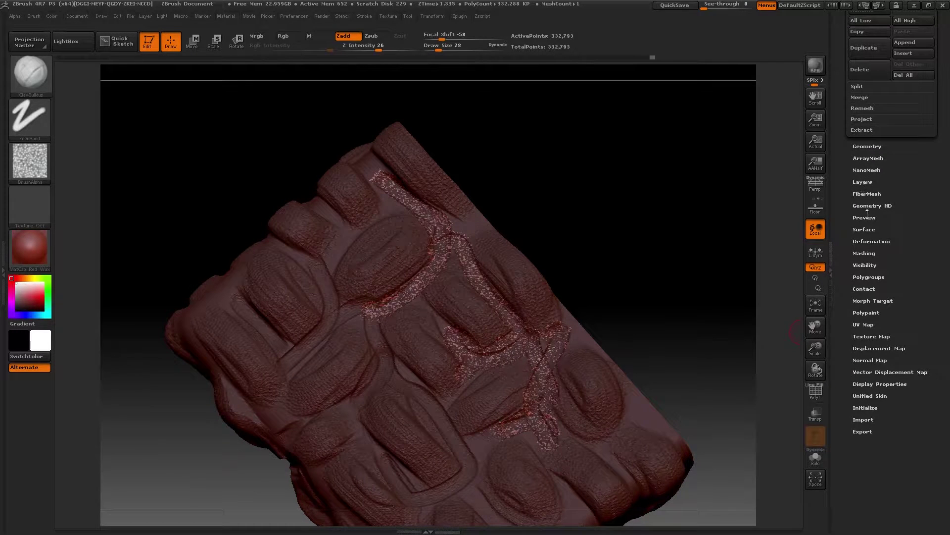
{"action": "left_click", "coordinate": [865, 253]}
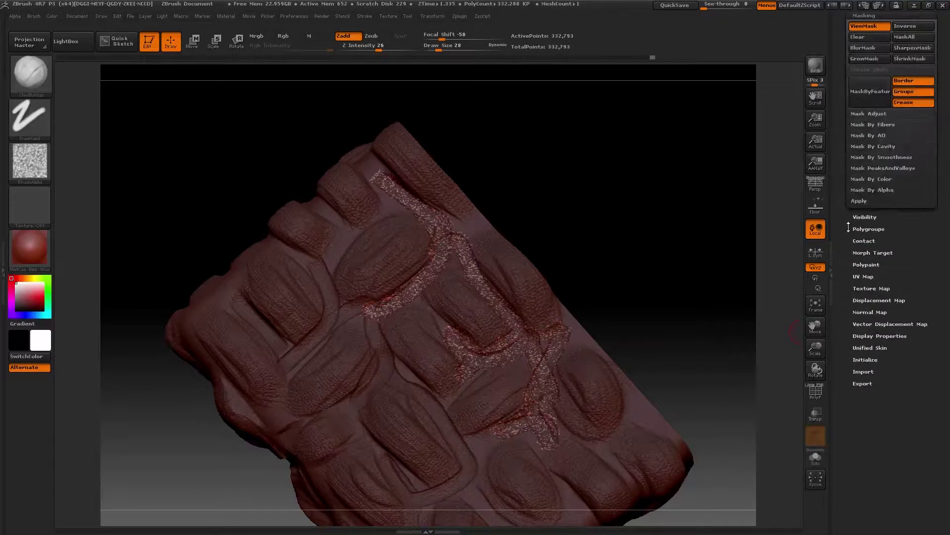
{"action": "left_click_drag", "start_coordinate": [851, 274], "coordinate": [849, 317]}
{"action": "left_click", "coordinate": [869, 229]}
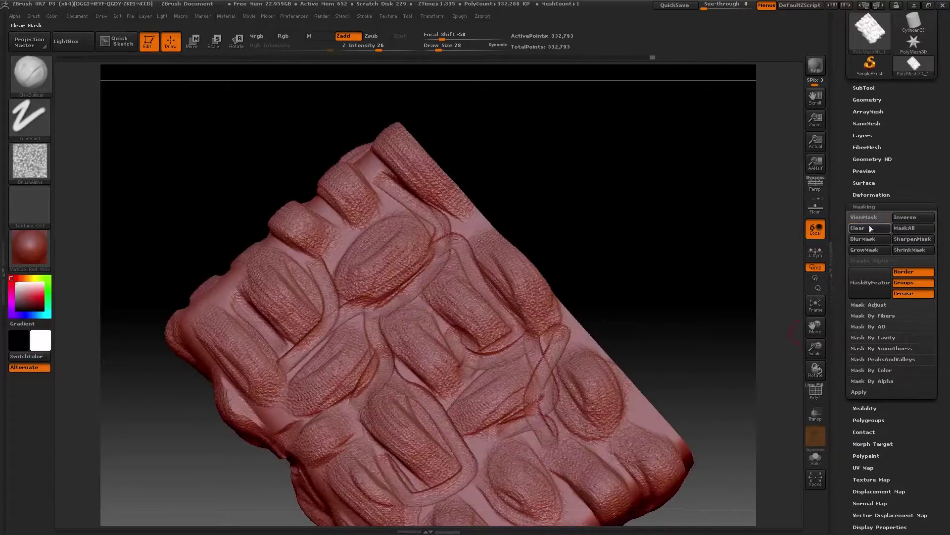
{"action": "left_click", "coordinate": [862, 99]}
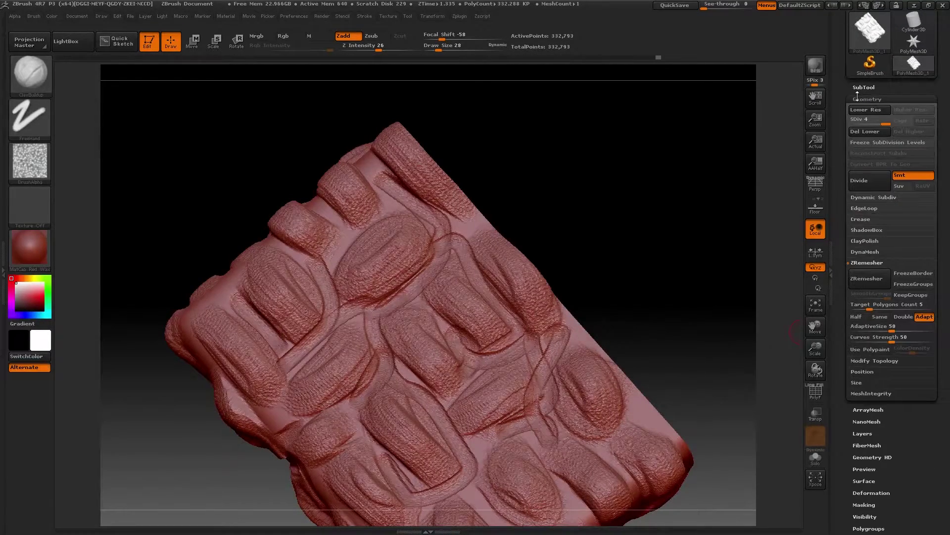
- Examine the sculpted stones and the gaps between them from the wall's side and front
{"action": "left_click_drag", "start_coordinate": [601, 305], "coordinate": [632, 118]}
{"action": "mouse_move", "coordinate": [553, 444]}
{"action": "left_mouse_down"}
{"action": "mouse_move", "coordinate": [410, 384]}
{"action": "mouse_move", "coordinate": [392, 468]}
{"action": "left_mouse_up"}
{"action": "left_click_drag", "start_coordinate": [448, 395], "coordinate": [405, 393], "text": "alt"}
{"action": "left_click_drag", "start_coordinate": [402, 388], "coordinate": [411, 272], "text": "alt"}
{"action": "left_click_drag", "start_coordinate": [428, 210], "coordinate": [434, 250], "text": "alt"}
{"action": "left_click_drag", "start_coordinate": [425, 263], "coordinate": [378, 265], "text": "alt"}
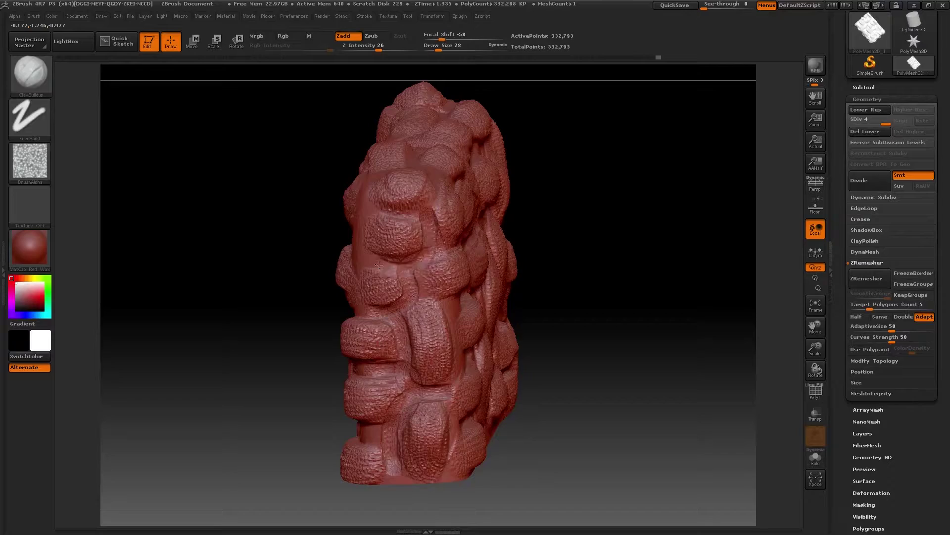
{"action": "left_click_drag", "start_coordinate": [628, 316], "coordinate": [590, 333]}
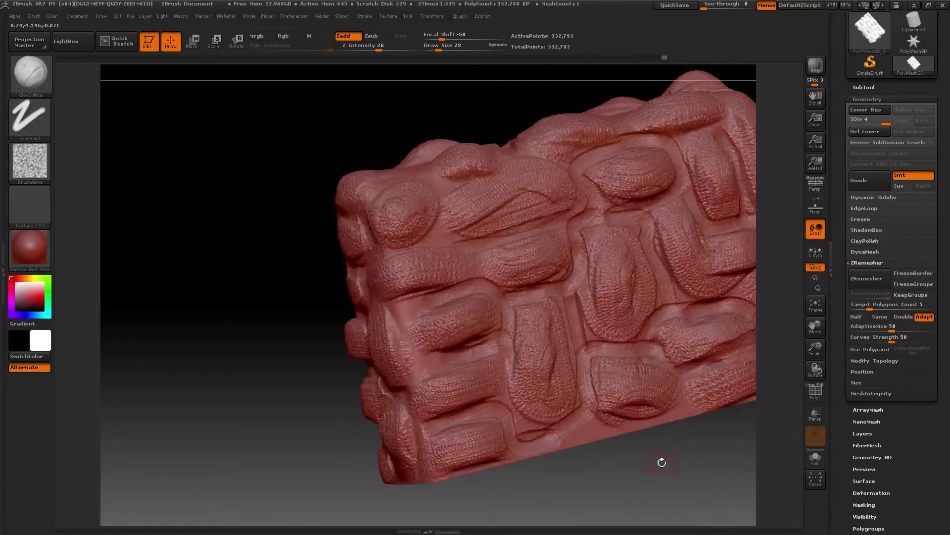
{"action": "left_click_drag", "start_coordinate": [661, 462], "coordinate": [576, 458]}
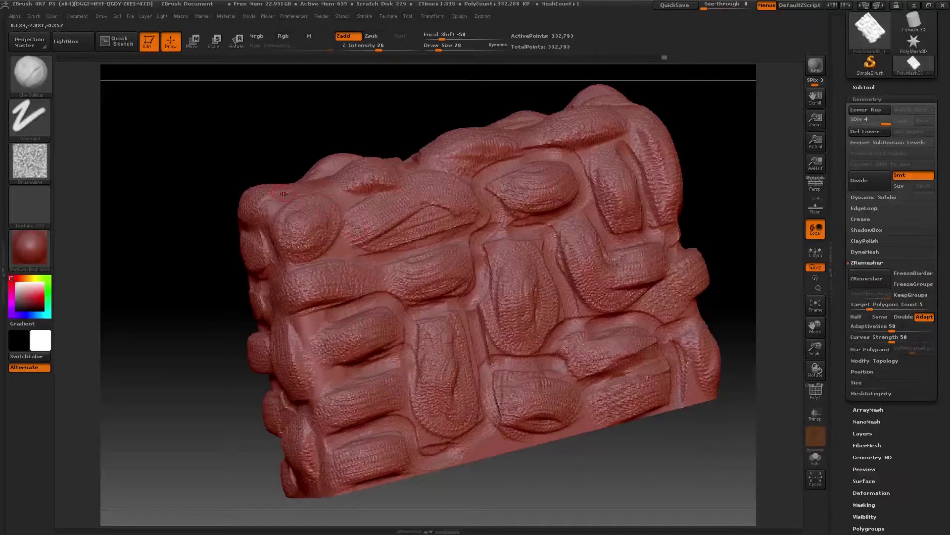
- Switch to the Rake brush and assign Alpha 31 to it
{"action": "key", "text": "b"}
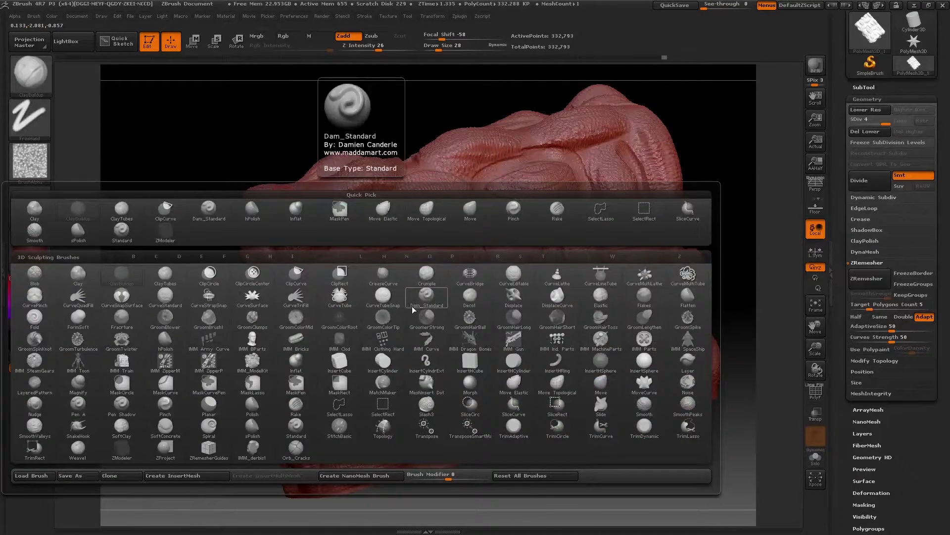
{"action": "key", "text": "r"}
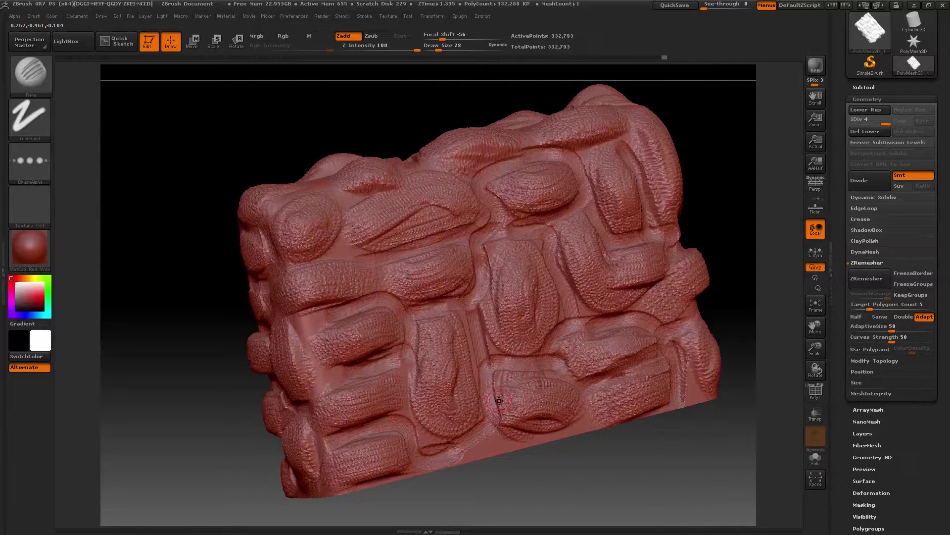
{"action": "left_click", "coordinate": [33, 160]}
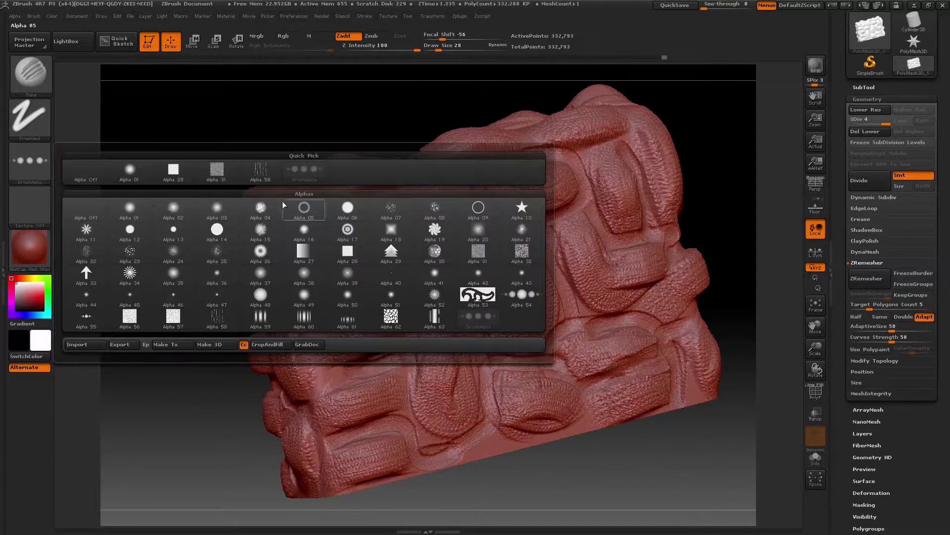
{"action": "left_click", "coordinate": [481, 254]}
- Set the Rake brush's Draw Size to 53 and Z Intensity to 17, trying test strokes and undoing one
{"action": "key", "text": "s"}
{"action": "left_click_drag", "start_coordinate": [491, 346], "coordinate": [496, 346]}
{"action": "left_click_drag", "start_coordinate": [493, 434], "coordinate": [505, 435]}
{"action": "key", "text": "ctrl+z"}
{"action": "key", "text": "s"}
{"action": "left_click_drag", "start_coordinate": [526, 413], "coordinate": [531, 414]}
{"action": "key", "text": "u"}
{"action": "key", "text": "u"}
- Rake rough surface texture over the stones and gaps on the wall's front
{"action": "mouse_move", "coordinate": [520, 421]}
{"action": "left_mouse_down"}
{"action": "mouse_move", "coordinate": [483, 426]}
{"action": "mouse_move", "coordinate": [497, 438]}
{"action": "mouse_move", "coordinate": [488, 440]}
{"action": "left_mouse_up"}
{"action": "mouse_move", "coordinate": [568, 433]}
{"action": "left_mouse_down"}
{"action": "mouse_move", "coordinate": [573, 424]}
{"action": "mouse_move", "coordinate": [560, 433]}
{"action": "left_mouse_up"}
{"action": "mouse_move", "coordinate": [332, 372]}
{"action": "left_mouse_down"}
{"action": "mouse_move", "coordinate": [320, 346]}
{"action": "mouse_move", "coordinate": [311, 371]}
{"action": "left_mouse_up"}
{"action": "mouse_move", "coordinate": [333, 315]}
{"action": "left_mouse_down"}
{"action": "mouse_move", "coordinate": [308, 342]}
{"action": "mouse_move", "coordinate": [334, 370]}
{"action": "left_mouse_up"}
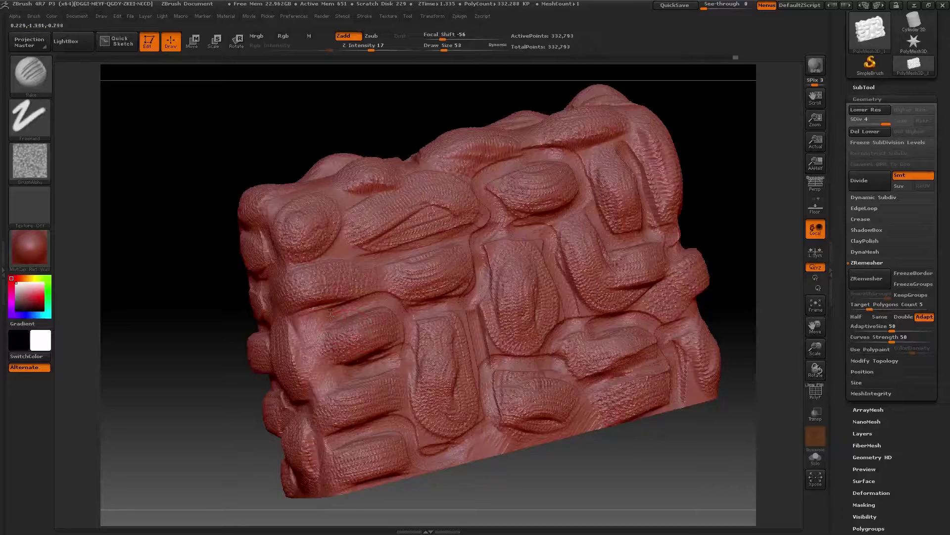
{"action": "left_click_drag", "start_coordinate": [381, 182], "coordinate": [358, 200]}
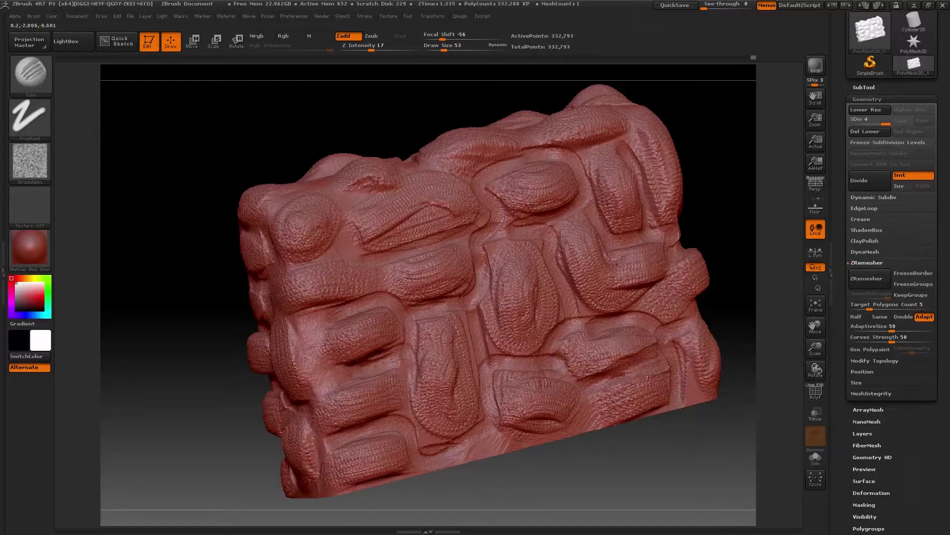
{"action": "left_click_drag", "start_coordinate": [579, 289], "coordinate": [580, 317]}
{"action": "mouse_move", "coordinate": [475, 330]}
{"action": "left_mouse_down"}
{"action": "mouse_move", "coordinate": [485, 367]}
{"action": "mouse_move", "coordinate": [489, 329]}
{"action": "left_mouse_up"}
- Rake the same rough texture over the stones and gaps on the wall's back
{"action": "left_click_drag", "start_coordinate": [728, 238], "coordinate": [595, 348]}
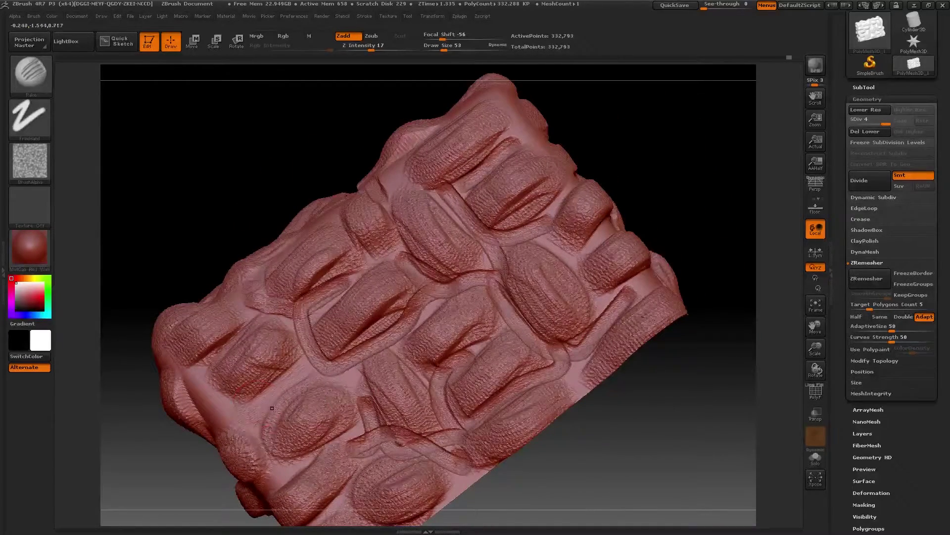
{"action": "left_click_drag", "start_coordinate": [219, 389], "coordinate": [231, 417]}
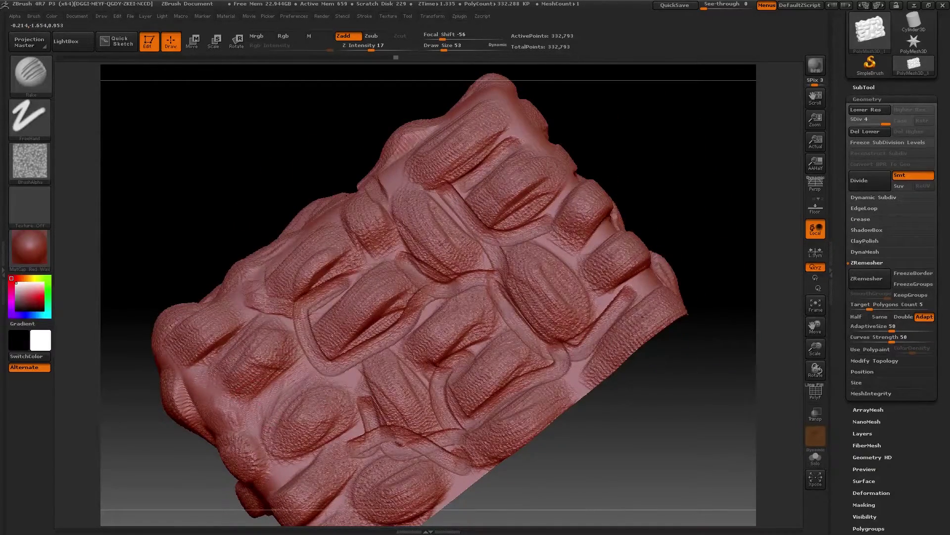
{"action": "left_click_drag", "start_coordinate": [275, 469], "coordinate": [351, 468]}
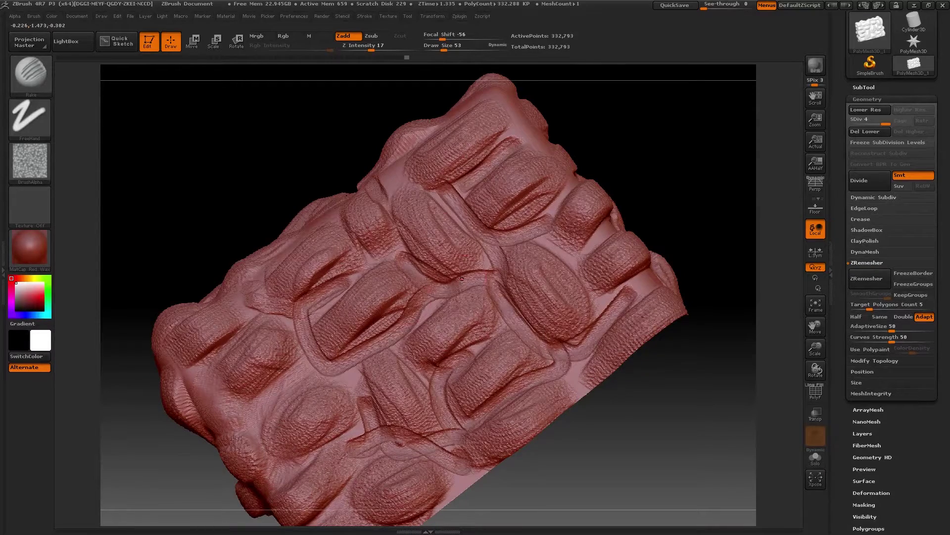
{"action": "mouse_move", "coordinate": [363, 350]}
{"action": "left_mouse_down"}
{"action": "mouse_move", "coordinate": [303, 346]}
{"action": "mouse_move", "coordinate": [329, 299]}
{"action": "mouse_move", "coordinate": [246, 324]}
{"action": "mouse_move", "coordinate": [287, 314]}
{"action": "left_mouse_up"}
{"action": "left_click_drag", "start_coordinate": [406, 176], "coordinate": [385, 190]}
{"action": "mouse_move", "coordinate": [556, 239]}
{"action": "left_mouse_down"}
{"action": "mouse_move", "coordinate": [599, 254]}
{"action": "mouse_move", "coordinate": [575, 236]}
{"action": "left_mouse_up"}
{"action": "left_click_drag", "start_coordinate": [573, 358], "coordinate": [588, 385]}
{"action": "left_click_drag", "start_coordinate": [597, 316], "coordinate": [631, 287]}
{"action": "mouse_move", "coordinate": [453, 490]}
{"action": "left_mouse_down"}
{"action": "mouse_move", "coordinate": [475, 471]}
{"action": "mouse_move", "coordinate": [442, 437]}
{"action": "left_mouse_up"}
{"action": "mouse_move", "coordinate": [390, 420]}
{"action": "left_mouse_down"}
{"action": "mouse_move", "coordinate": [357, 429]}
{"action": "mouse_move", "coordinate": [358, 415]}
{"action": "left_mouse_up"}
{"action": "left_click_drag", "start_coordinate": [359, 272], "coordinate": [389, 171]}
- Export the sculpted high-detail wall as an OBJ file into the StoneWall folder
{"action": "mouse_move", "coordinate": [609, 142]}
{"action": "left_mouse_down"}
{"action": "mouse_move", "coordinate": [656, 121]}
{"action": "mouse_move", "coordinate": [655, 271]}
{"action": "mouse_move", "coordinate": [613, 271]}
{"action": "mouse_move", "coordinate": [685, 290]}
{"action": "left_mouse_up"}
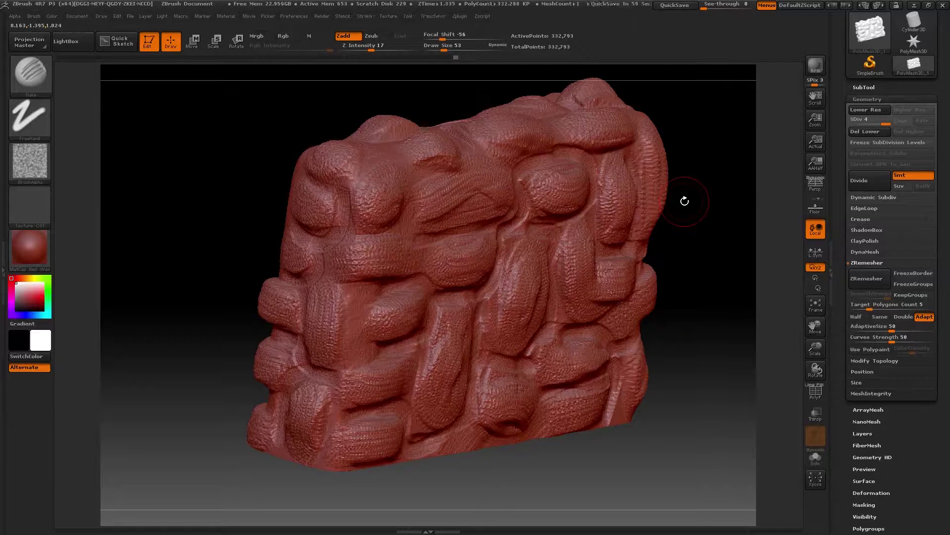
{"action": "scroll", "coordinate": [840, 86], "scroll_direction": "up", "scroll_amount": 3}
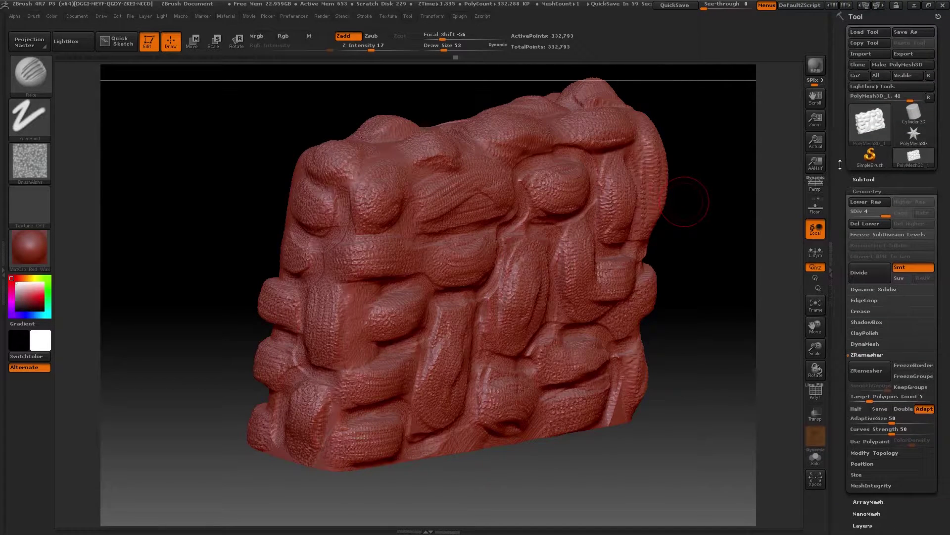
{"action": "left_click_drag", "start_coordinate": [705, 228], "coordinate": [708, 271]}
{"action": "left_click", "coordinate": [912, 53]}
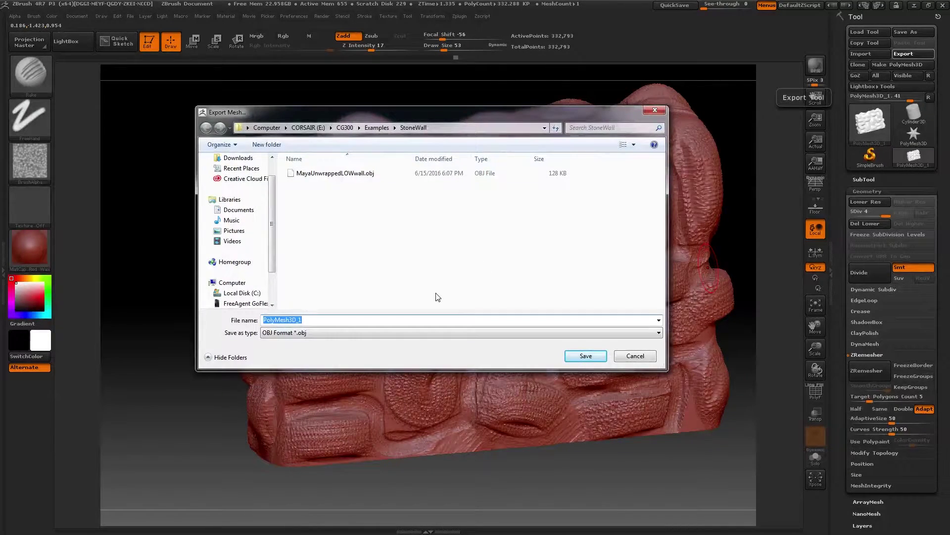
{"action": "key", "text": "BackSpace"}
{"action": "left_click", "coordinate": [587, 356]}
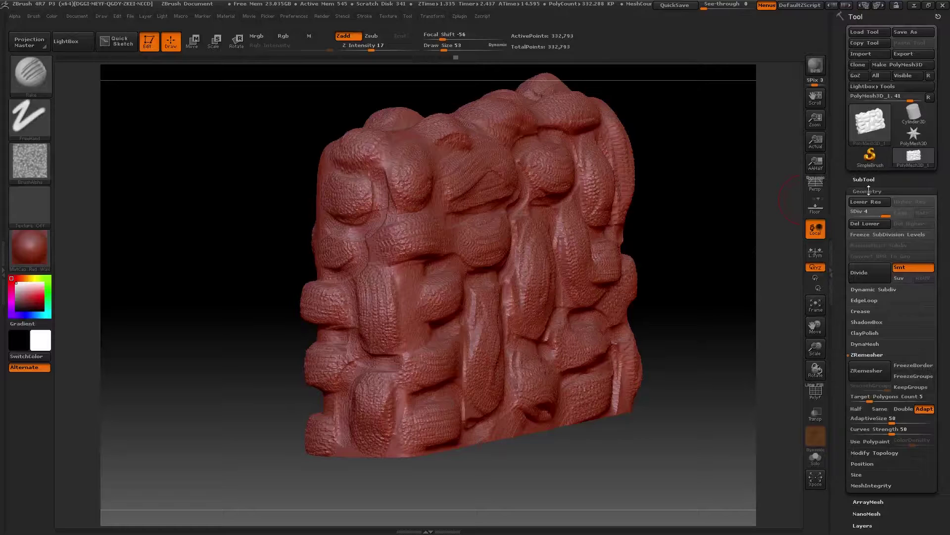
- Set the DynaMesh resolution to 136 in the Geometry settings
{"action": "left_click", "coordinate": [869, 191]}
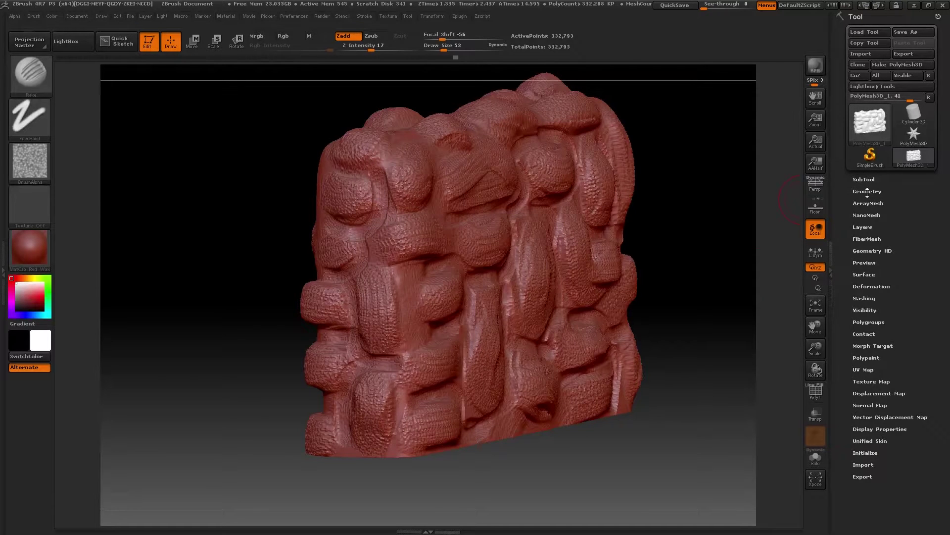
{"action": "left_click", "coordinate": [867, 192]}
{"action": "left_click_drag", "start_coordinate": [843, 265], "coordinate": [842, 232]}
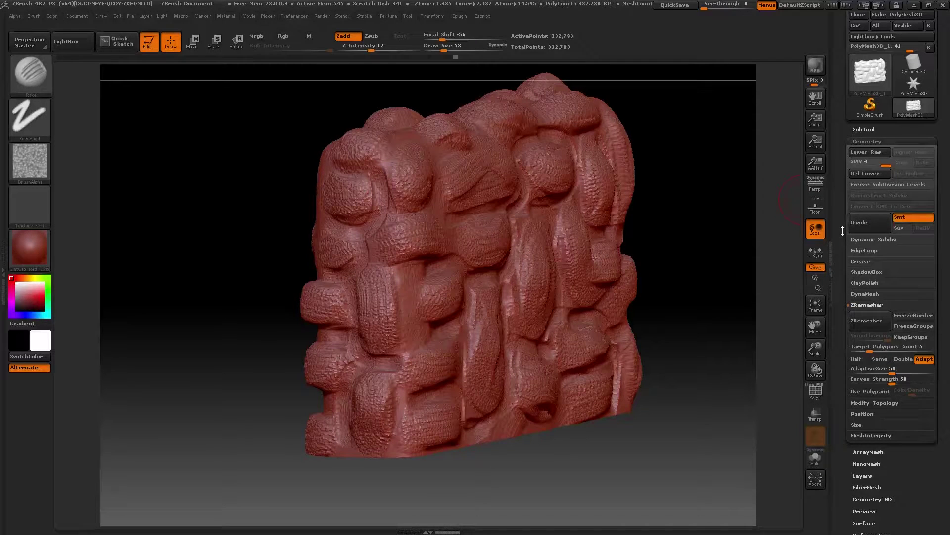
{"action": "left_click_drag", "start_coordinate": [839, 293], "coordinate": [839, 260]}
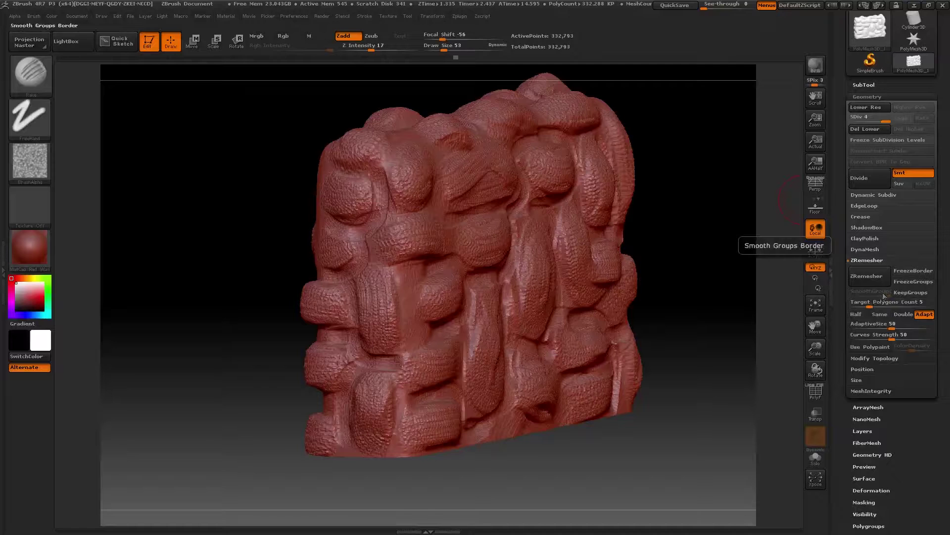
{"action": "left_click", "coordinate": [870, 250]}
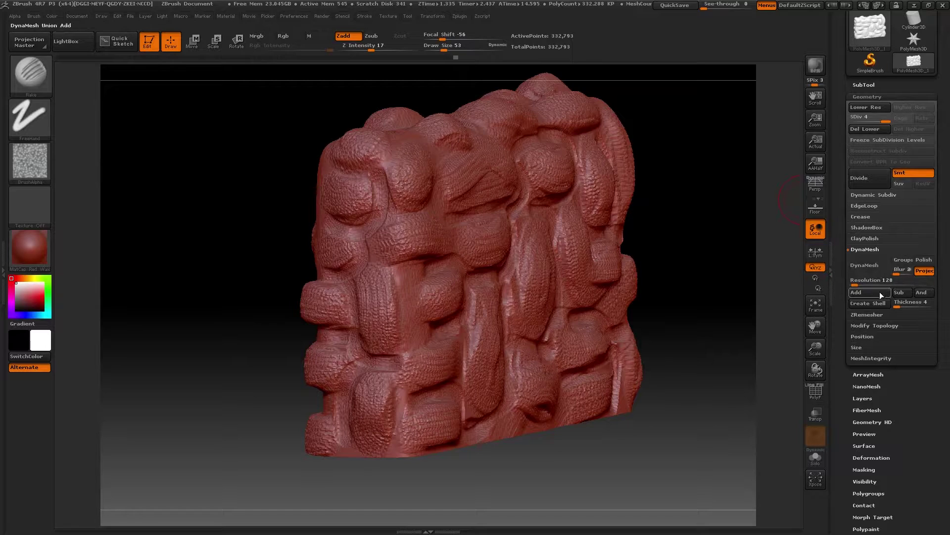
{"action": "left_click", "coordinate": [855, 280]}
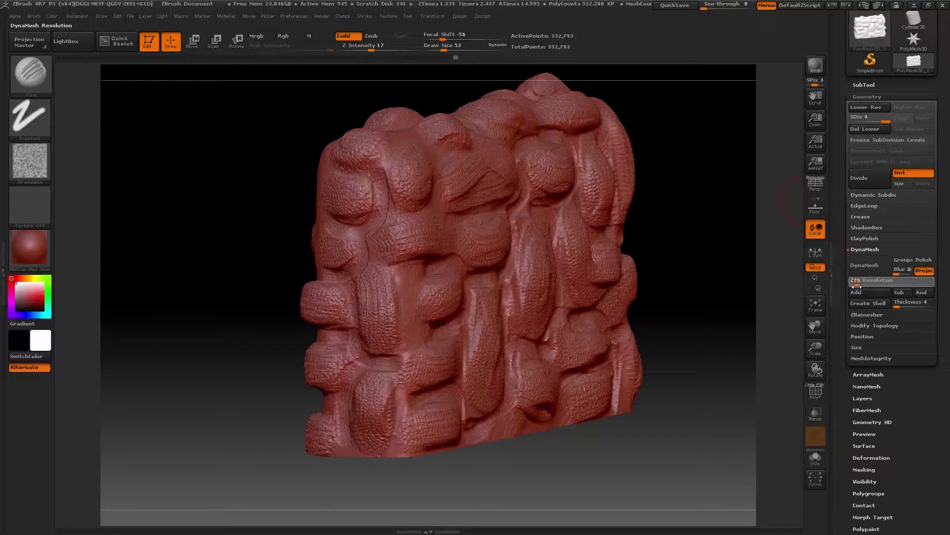
{"action": "type", "text": "8"}
{"action": "key", "text": "Return"}
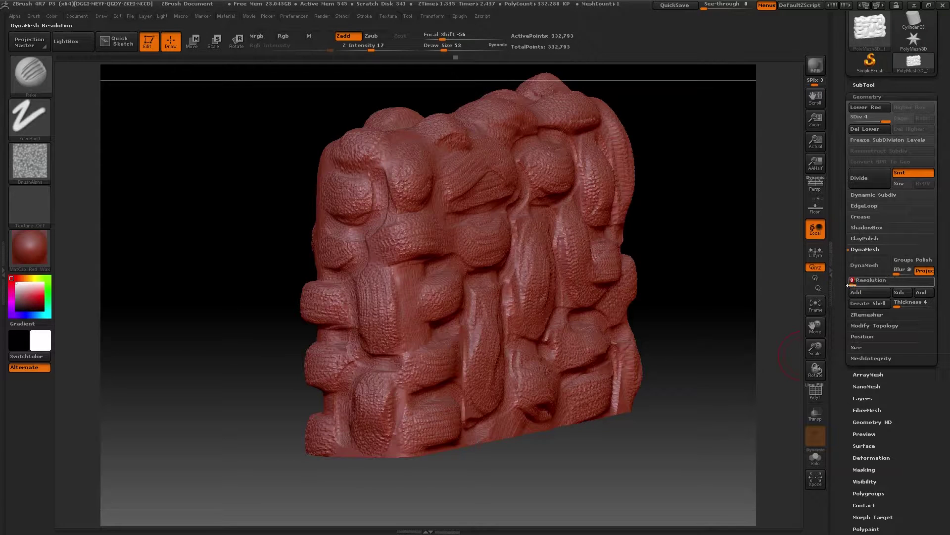
{"action": "left_click_drag", "start_coordinate": [852, 283], "coordinate": [857, 286]}
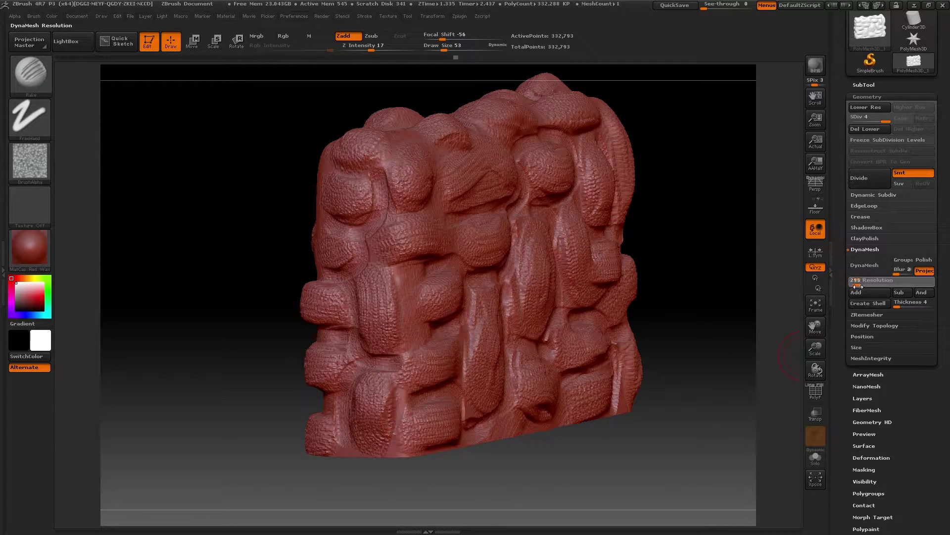
{"action": "left_click_drag", "start_coordinate": [857, 287], "coordinate": [854, 286]}
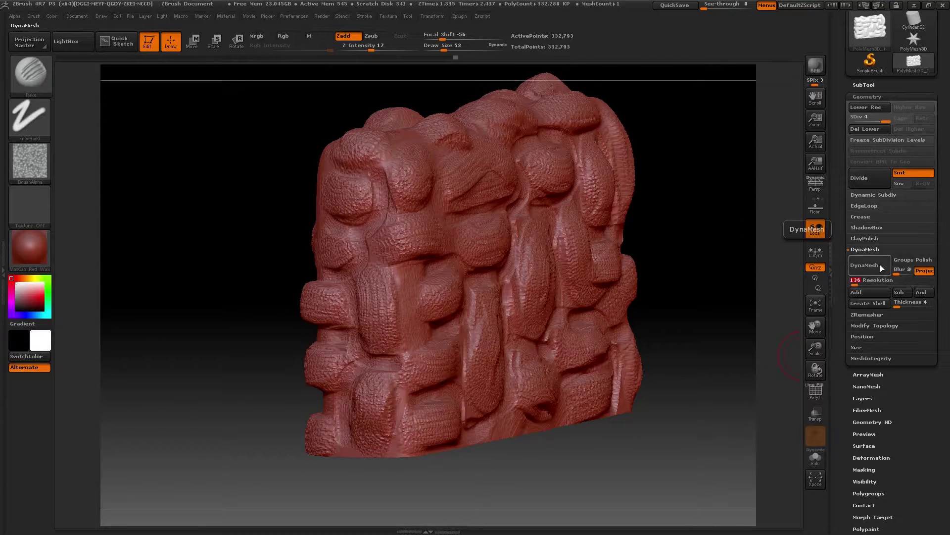
- Apply DynaMesh to the wall without freezing its subdivision levels
{"action": "left_click", "coordinate": [869, 269]}
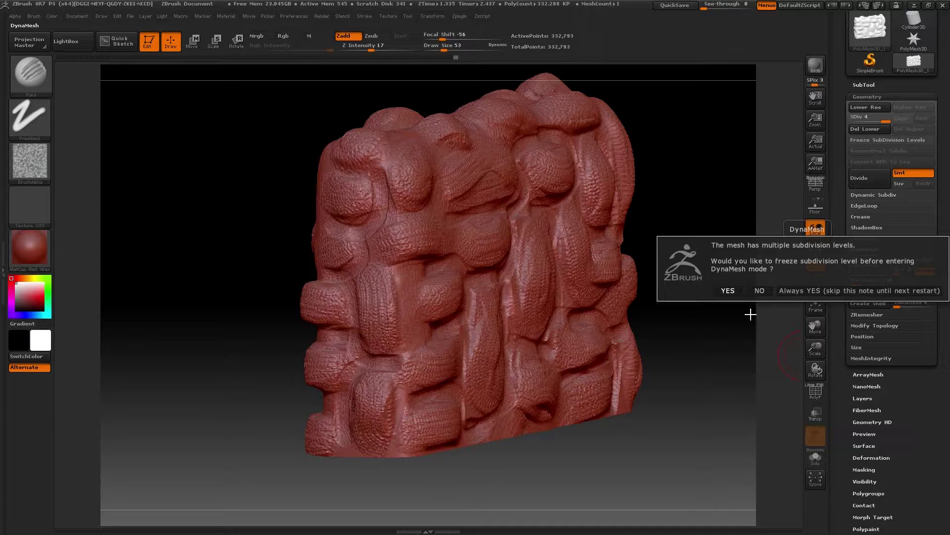
{"action": "left_click", "coordinate": [759, 290]}
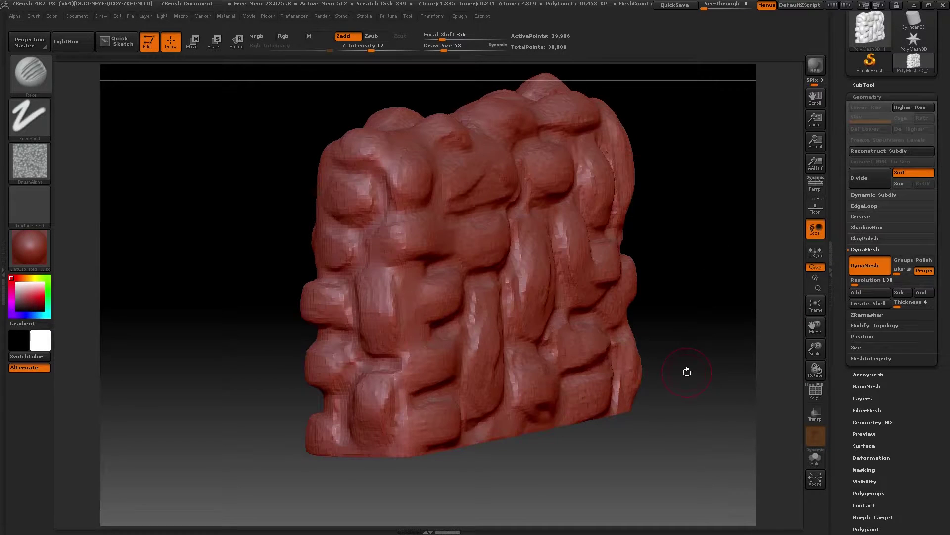
{"action": "left_click_drag", "start_coordinate": [705, 283], "coordinate": [671, 295]}
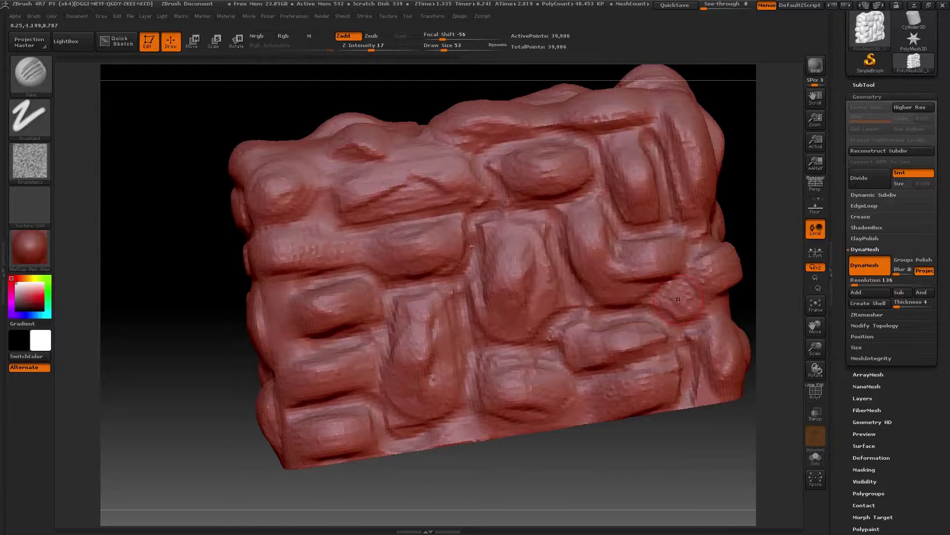
- Remesh the wall with ZRemesher at a target polygon count of about 1.124
{"action": "left_click", "coordinate": [862, 249]}
{"action": "mouse_move", "coordinate": [742, 382]}
{"action": "left_mouse_down"}
{"action": "mouse_move", "coordinate": [698, 442]}
{"action": "mouse_move", "coordinate": [681, 367]}
{"action": "mouse_move", "coordinate": [679, 392]}
{"action": "mouse_move", "coordinate": [691, 363]}
{"action": "mouse_move", "coordinate": [688, 373]}
{"action": "mouse_move", "coordinate": [752, 397]}
{"action": "left_mouse_up"}
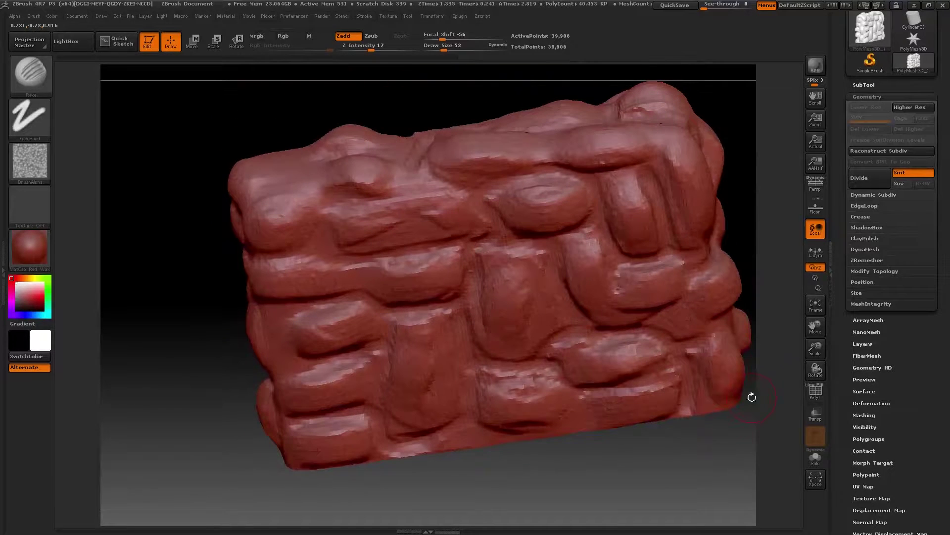
{"action": "left_click", "coordinate": [871, 260]}
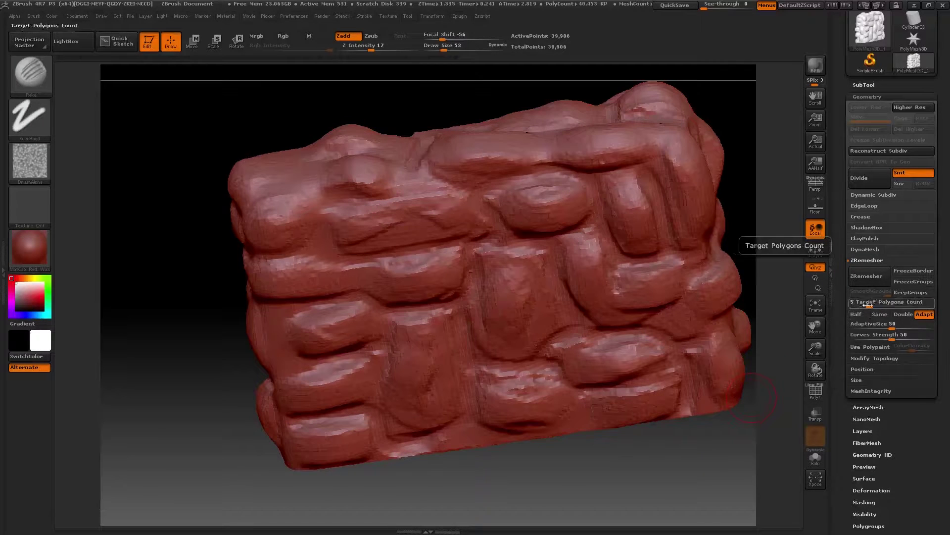
{"action": "left_click_drag", "start_coordinate": [866, 308], "coordinate": [858, 307]}
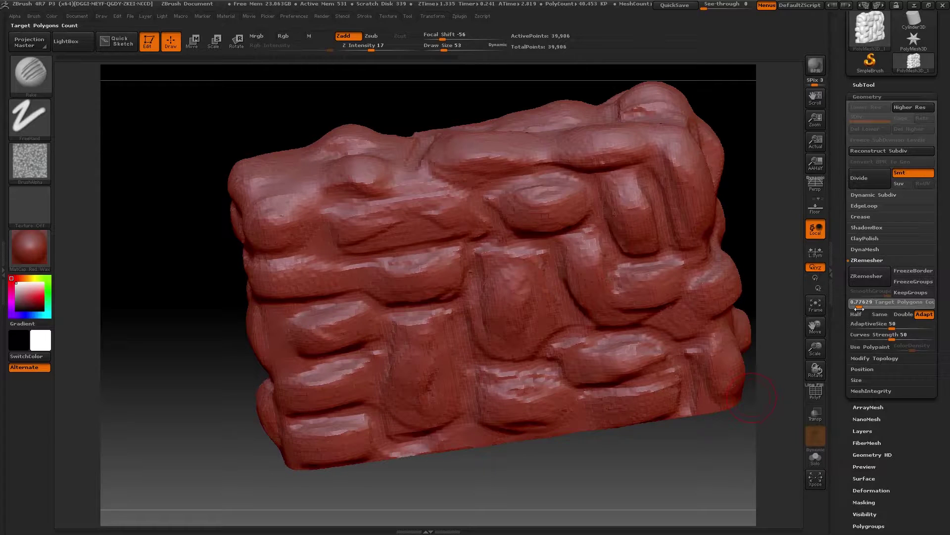
{"action": "left_click_drag", "start_coordinate": [860, 308], "coordinate": [862, 307]}
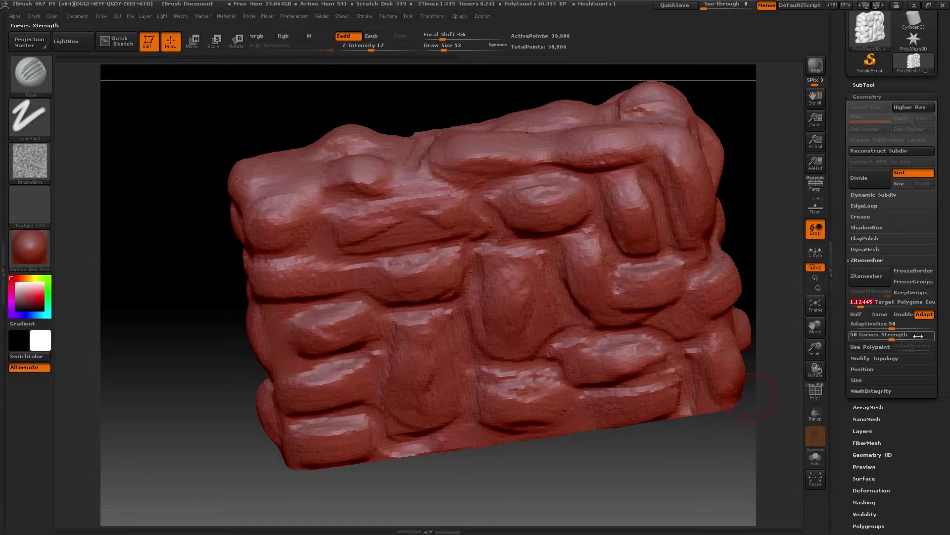
{"action": "left_click", "coordinate": [869, 276]}
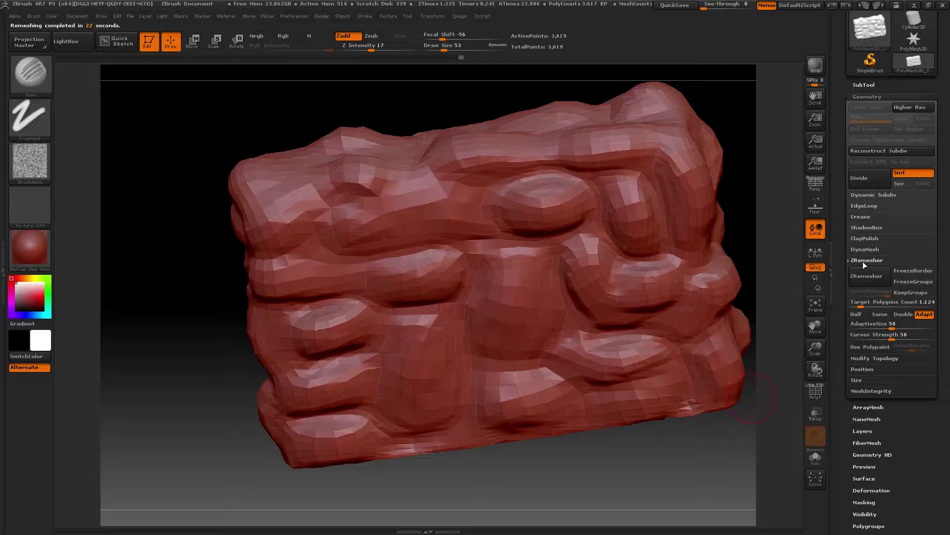
- Reduce the wall further with two ZRemesher passes, using target polygon counts of 0.296 and 0.104
{"action": "left_click_drag", "start_coordinate": [864, 308], "coordinate": [859, 319]}
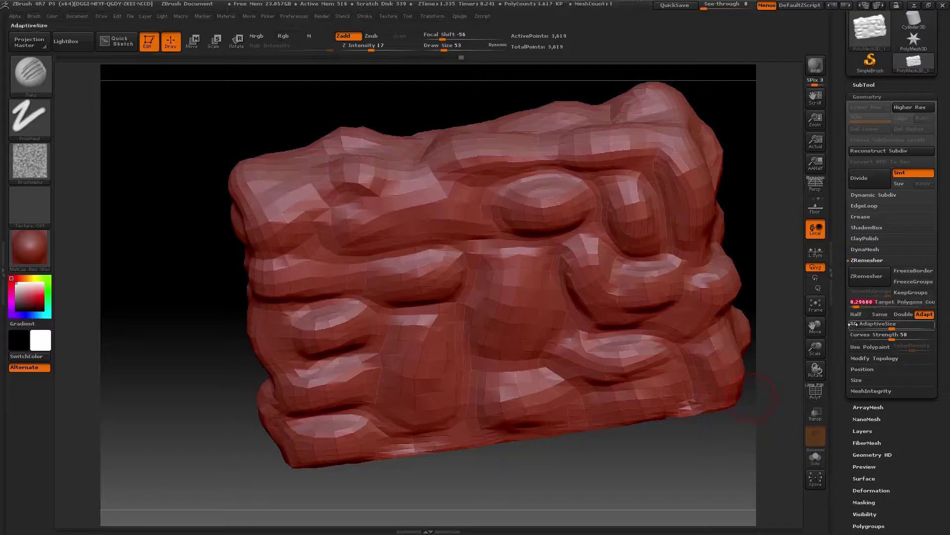
{"action": "left_click", "coordinate": [871, 276]}
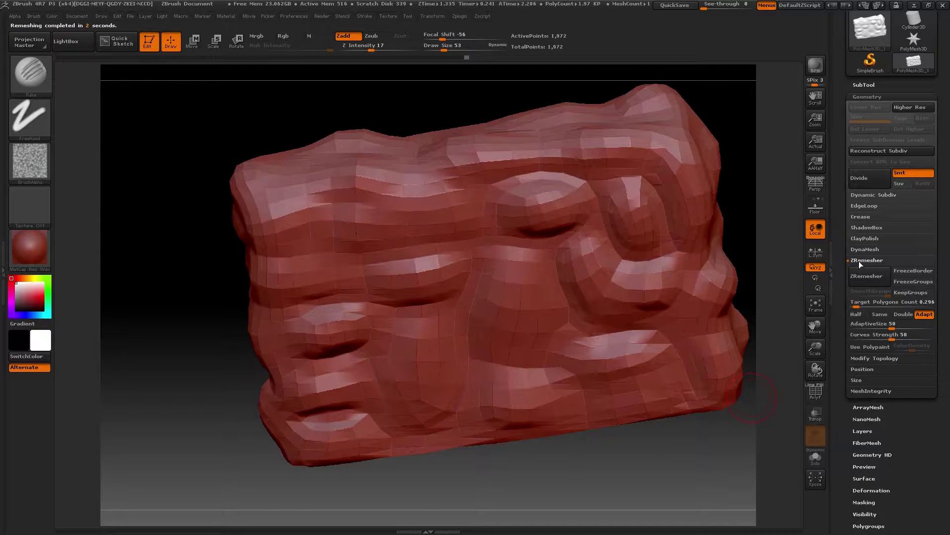
{"action": "left_click", "coordinate": [856, 303]}
{"action": "left_click_drag", "start_coordinate": [855, 306], "coordinate": [853, 307]}
{"action": "left_click", "coordinate": [854, 279]}
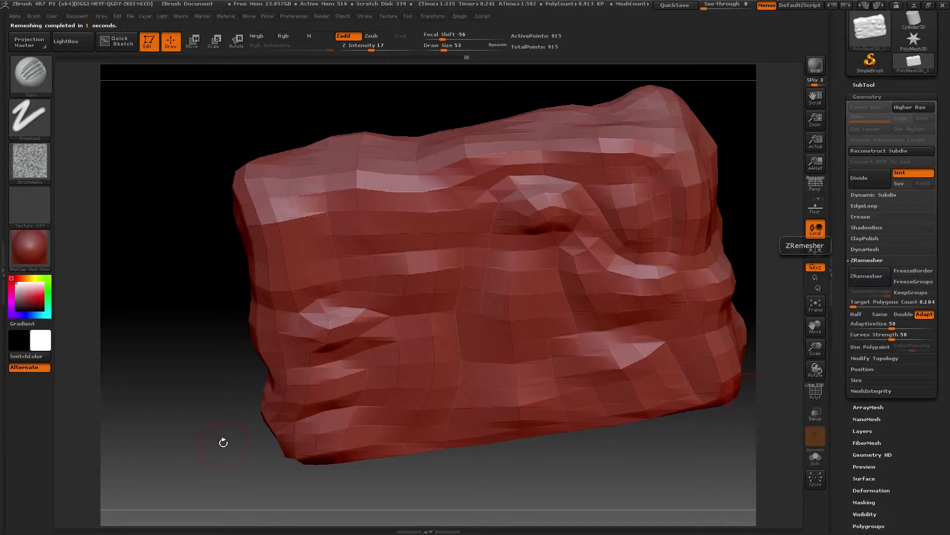
- Turn on the polygon wireframe display and examine the reduced wall's topology from several sides
{"action": "left_click_drag", "start_coordinate": [192, 423], "coordinate": [676, 335]}
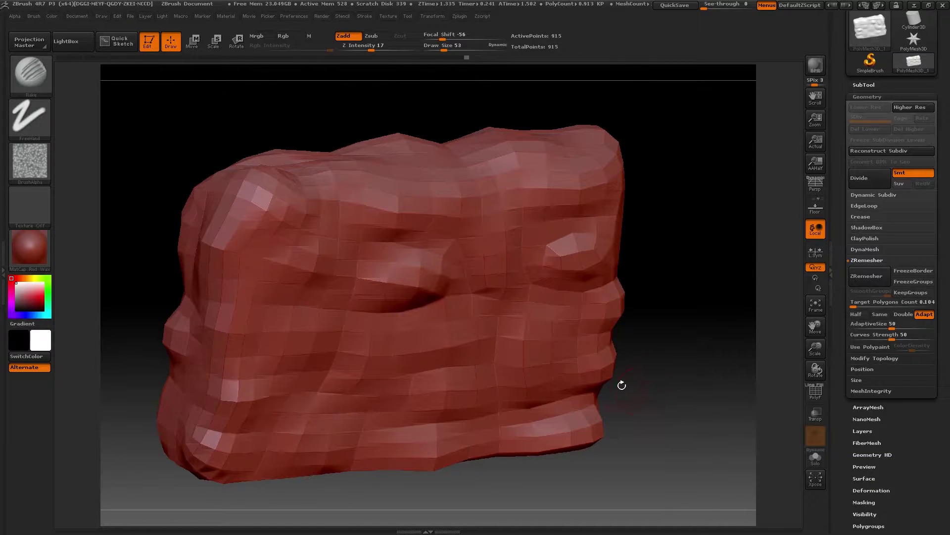
{"action": "left_click_drag", "start_coordinate": [659, 382], "coordinate": [630, 309]}
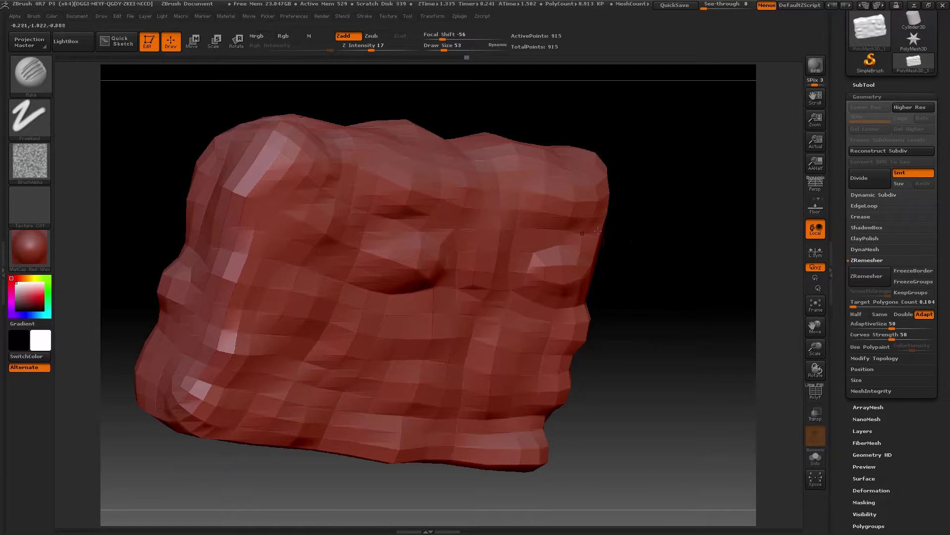
{"action": "left_click_drag", "start_coordinate": [639, 271], "coordinate": [725, 271]}
{"action": "left_click", "coordinate": [815, 391]}
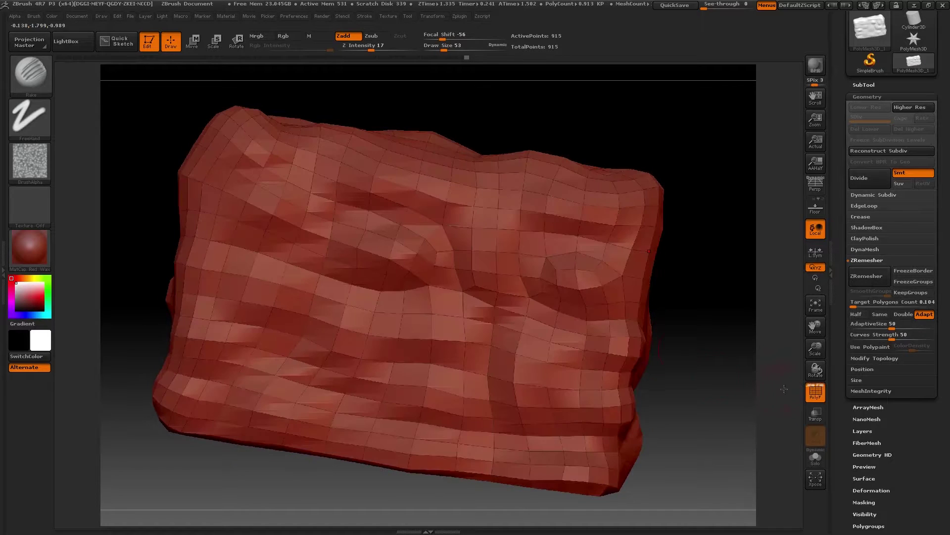
{"action": "mouse_move", "coordinate": [662, 278]}
{"action": "left_mouse_down"}
{"action": "mouse_move", "coordinate": [683, 323]}
{"action": "mouse_move", "coordinate": [607, 325]}
{"action": "mouse_move", "coordinate": [536, 347]}
{"action": "mouse_move", "coordinate": [618, 312]}
{"action": "mouse_move", "coordinate": [693, 299]}
{"action": "mouse_move", "coordinate": [693, 281]}
{"action": "mouse_move", "coordinate": [683, 282]}
{"action": "mouse_move", "coordinate": [687, 327]}
{"action": "mouse_move", "coordinate": [713, 292]}
{"action": "left_mouse_up"}
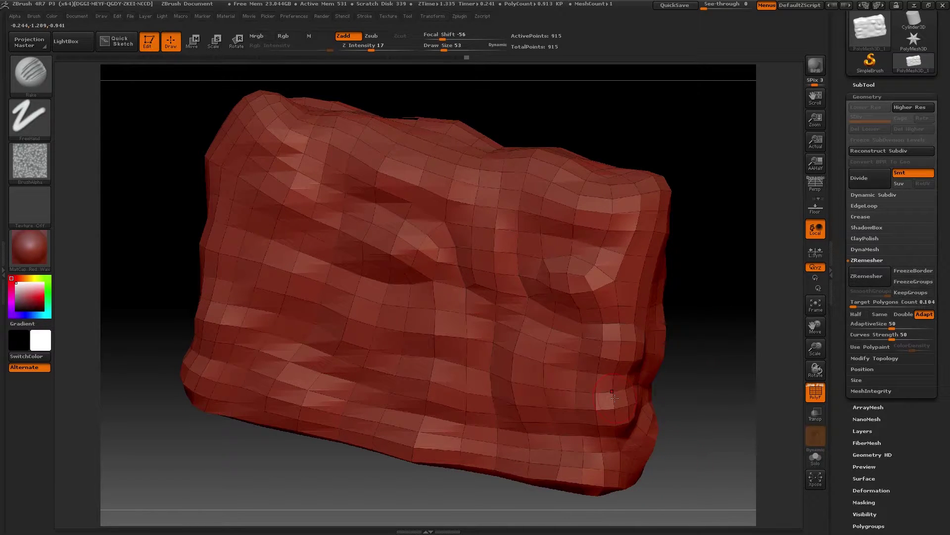
- Export the reduced wall as an OBJ file named MidPolyZbrushwall into the StoneWall folder
{"action": "left_click", "coordinate": [831, 193]}
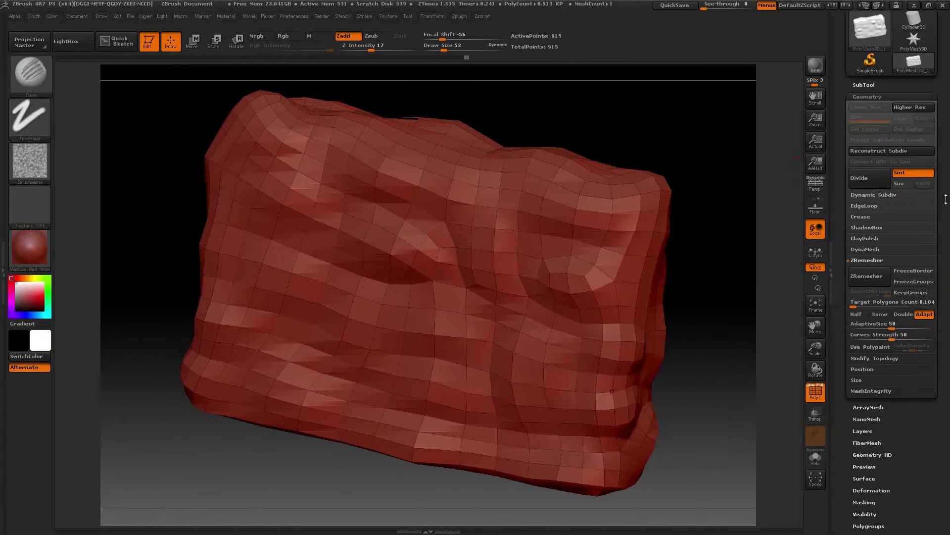
{"action": "left_click", "coordinate": [945, 198]}
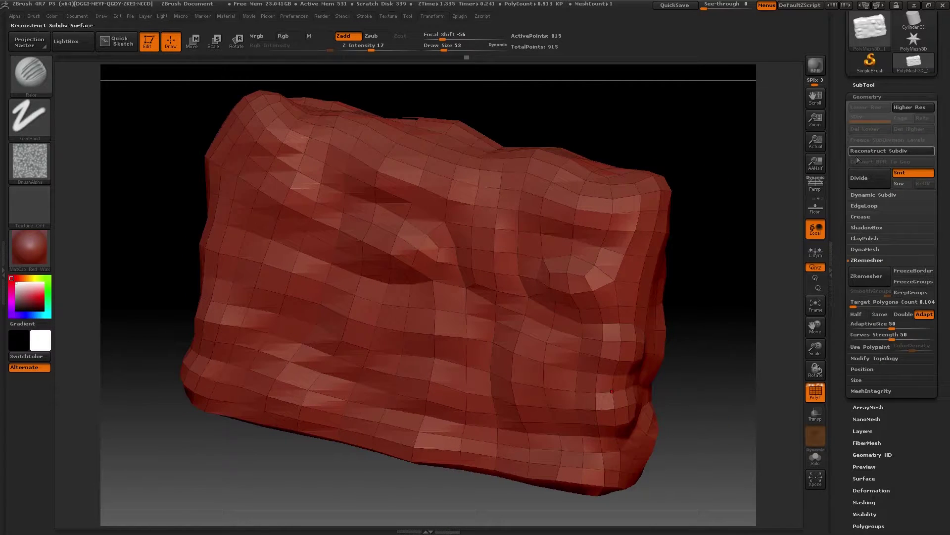
{"action": "scroll", "coordinate": [886, 124], "scroll_direction": "up", "scroll_amount": 4}
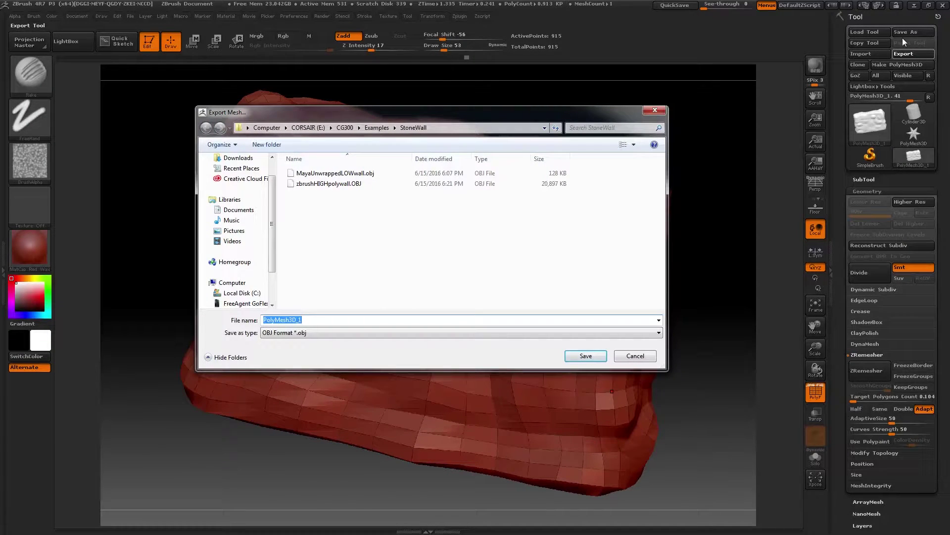
{"action": "type", "text": "M"}
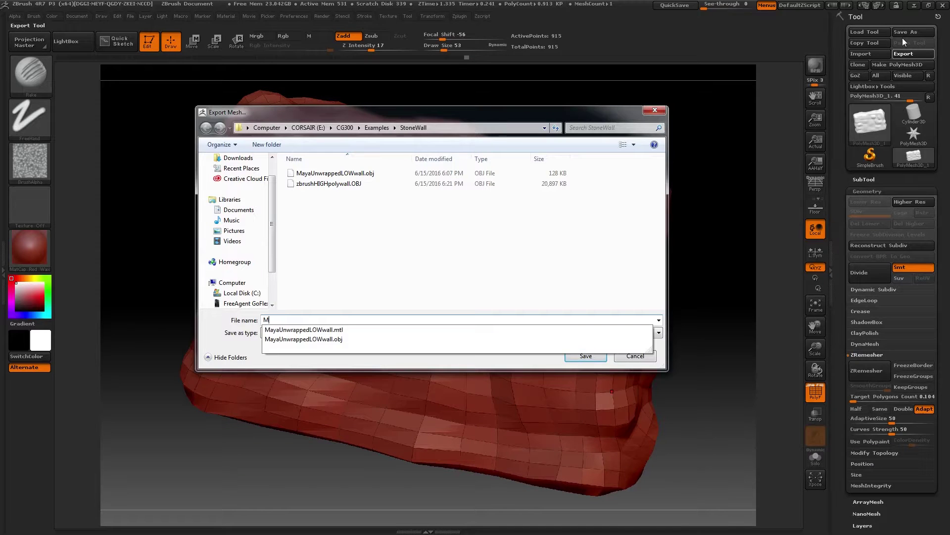
{"action": "type", "text": "idd"}
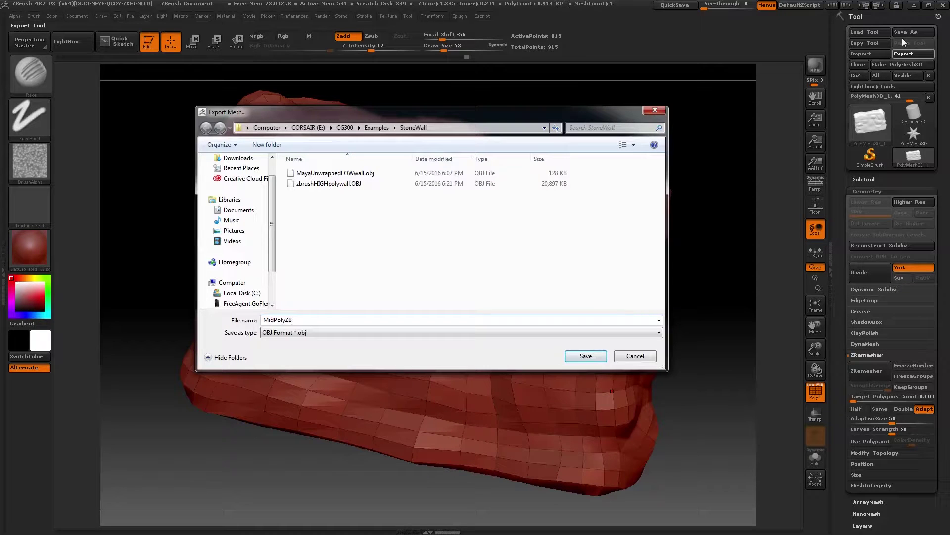
{"action": "type", "text": "PolyZB"}
{"action": "key", "text": "BackSpace"}
{"action": "type", "text": "brushwall"}
{"action": "left_click", "coordinate": [586, 356]}
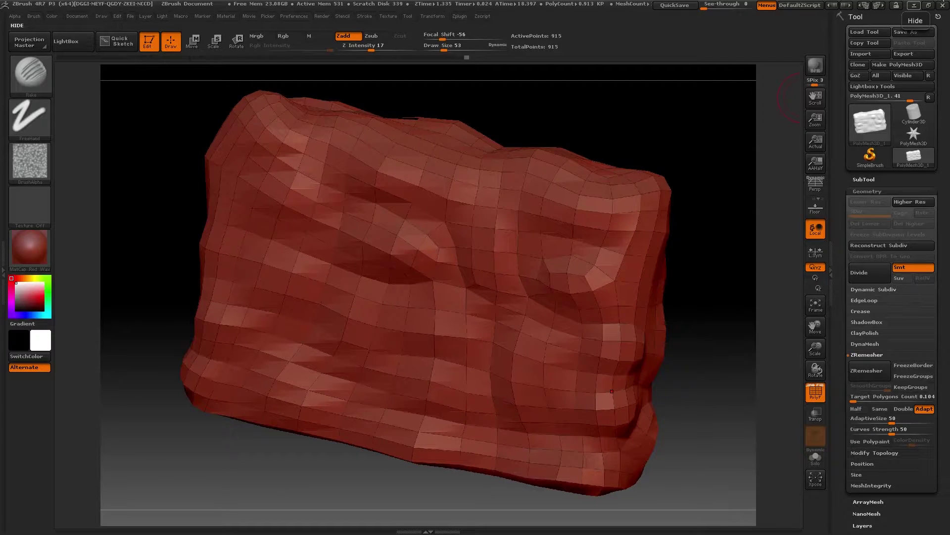
- Switch to Maya, deselect the original wall and hide the HighPoly_wall layer
{"action": "left_click", "coordinate": [915, 5]}
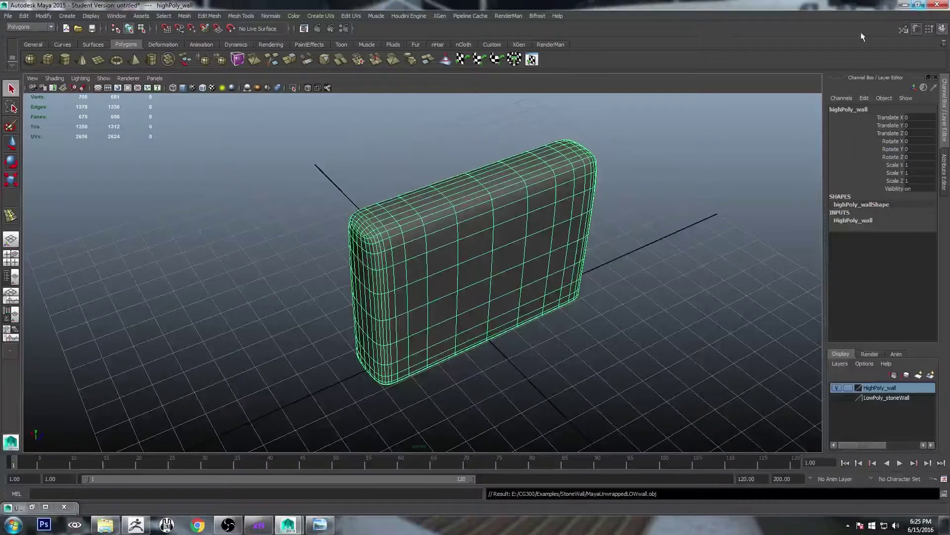
{"action": "left_click", "coordinate": [645, 265]}
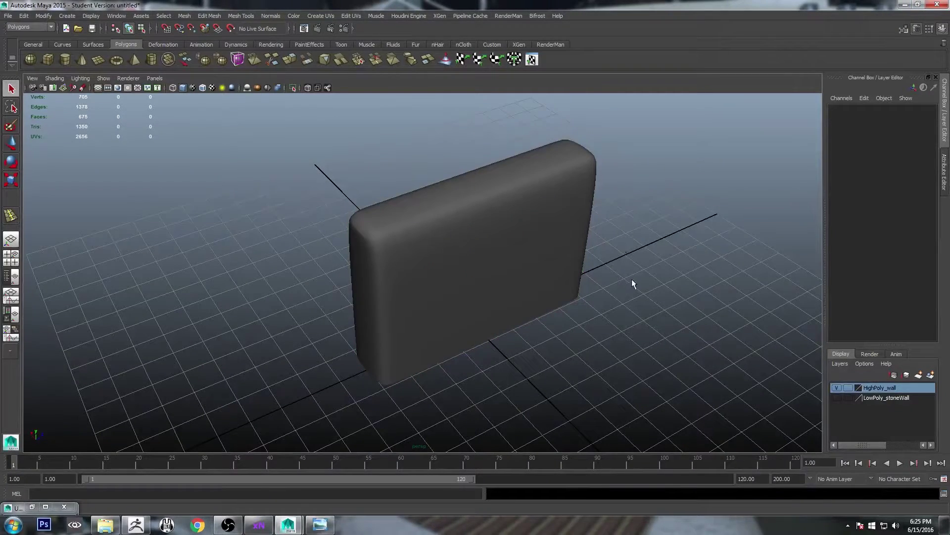
{"action": "middle_click_drag", "start_coordinate": [485, 194], "coordinate": [570, 251], "text": "alt"}
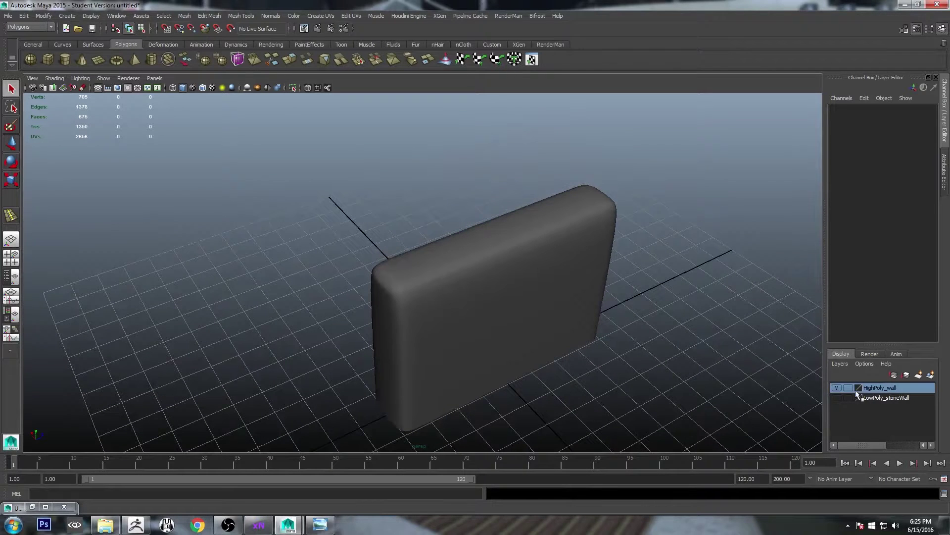
{"action": "left_click", "coordinate": [836, 387]}
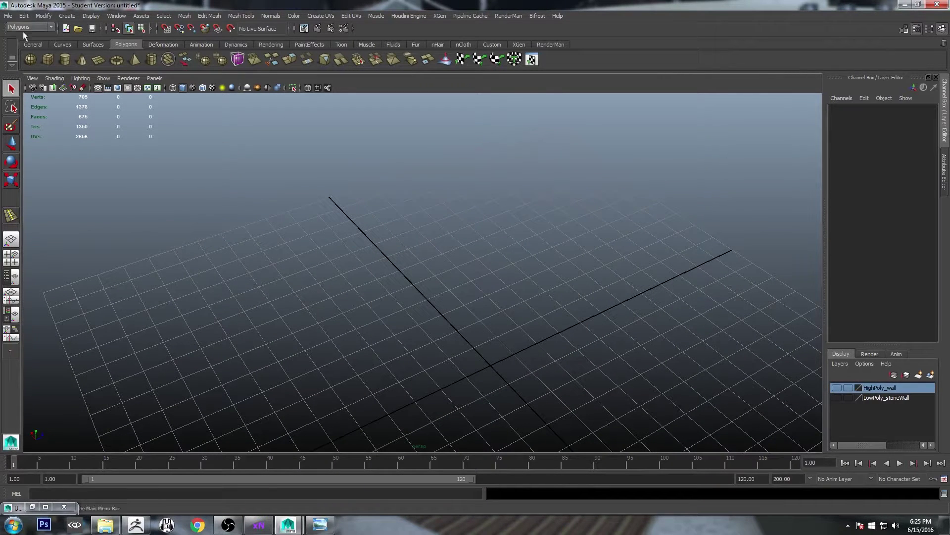
- Import MidPolyZbrushwall.OBJ from the StoneWall folder and select the imported wall mesh
{"action": "left_click", "coordinate": [7, 15]}
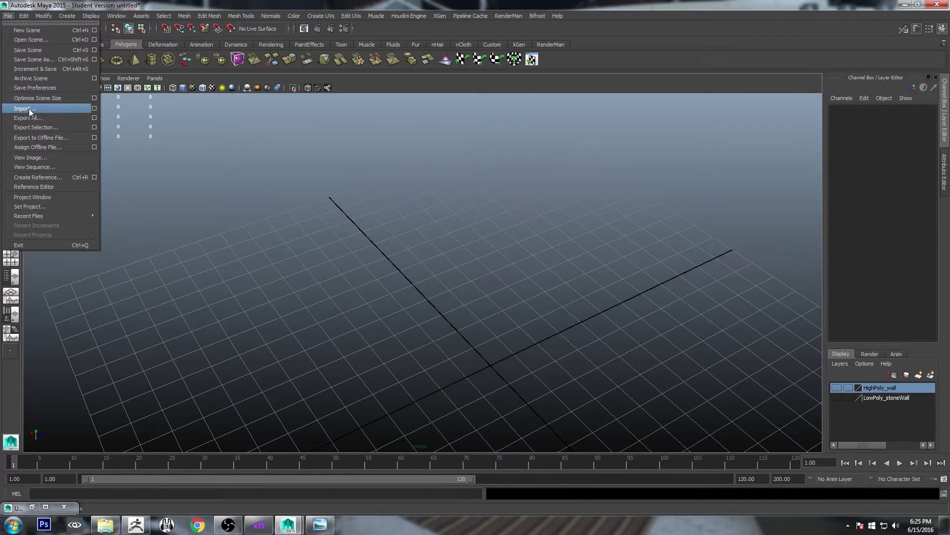
{"action": "left_click", "coordinate": [49, 108]}
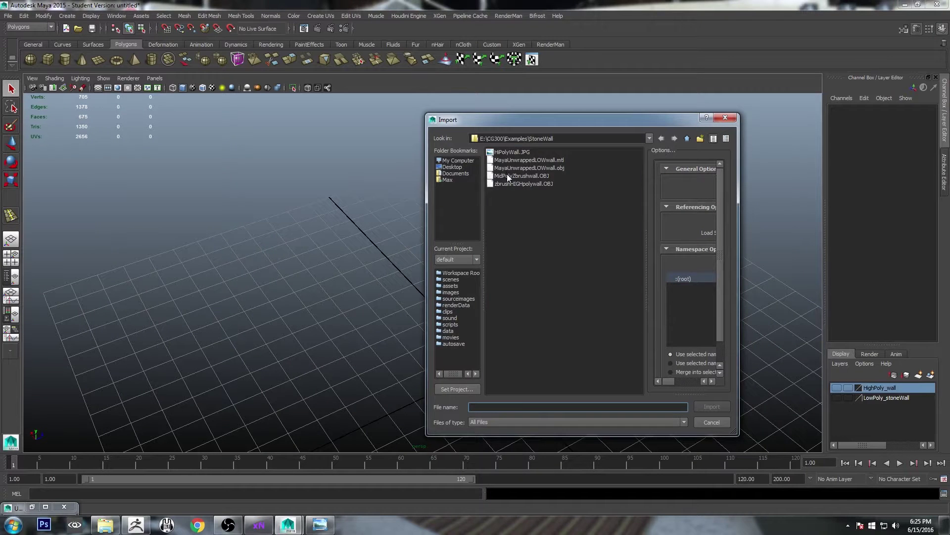
{"action": "left_click", "coordinate": [515, 176]}
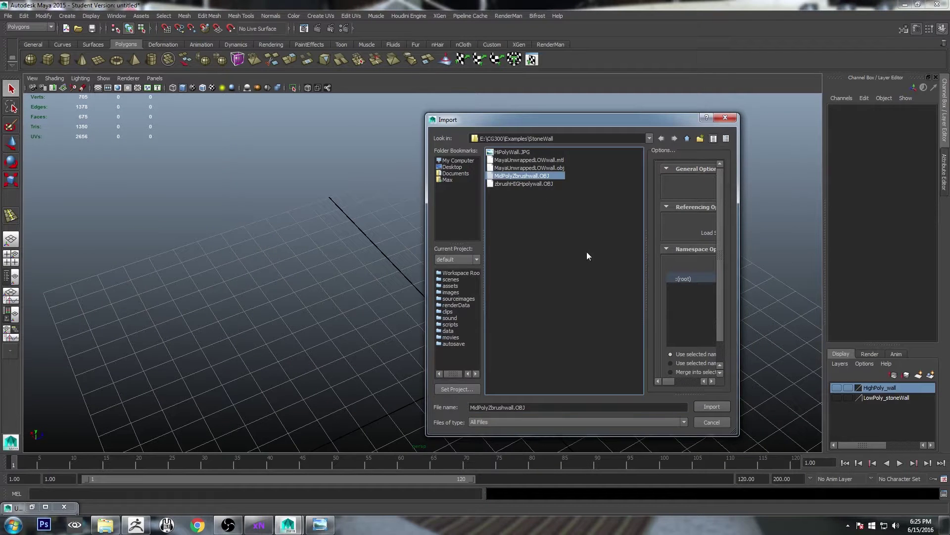
{"action": "left_click", "coordinate": [711, 406]}
{"action": "left_click_drag", "start_coordinate": [613, 324], "coordinate": [577, 304], "text": "alt"}
{"action": "left_click", "coordinate": [566, 360]}
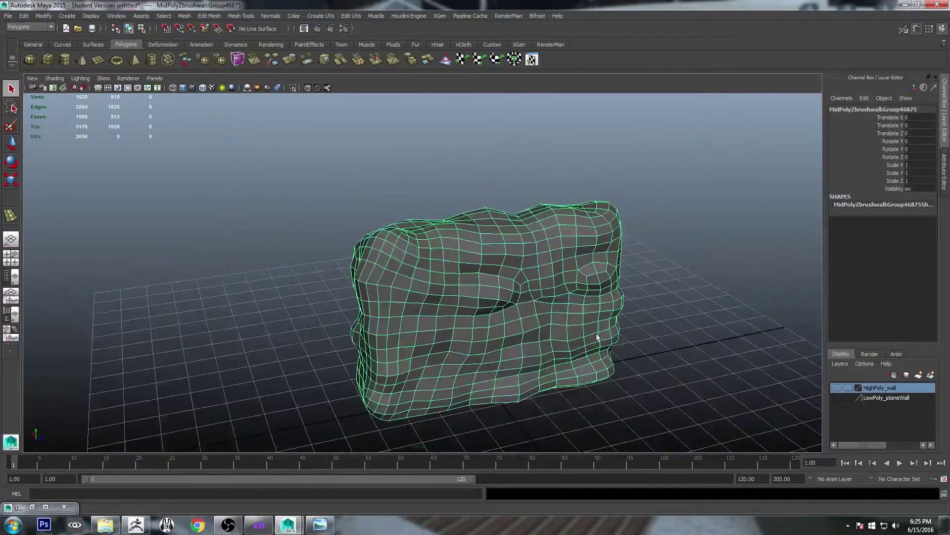
- Open the UV Texture Editor for the imported wall and place its window clear of the mesh
{"action": "middle_click_drag", "start_coordinate": [588, 330], "coordinate": [574, 322], "text": "alt"}
{"action": "left_click", "coordinate": [532, 59]}
{"action": "scroll", "coordinate": [658, 257], "scroll_direction": "down", "scroll_amount": 4}
{"action": "scroll", "coordinate": [658, 279], "scroll_direction": "up", "scroll_amount": 1}
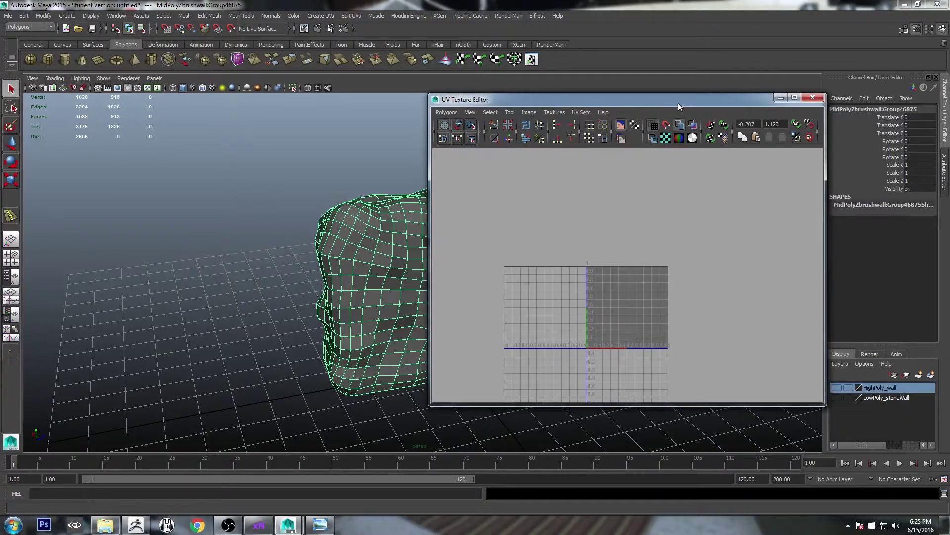
{"action": "left_click_drag", "start_coordinate": [678, 100], "coordinate": [786, 76]}
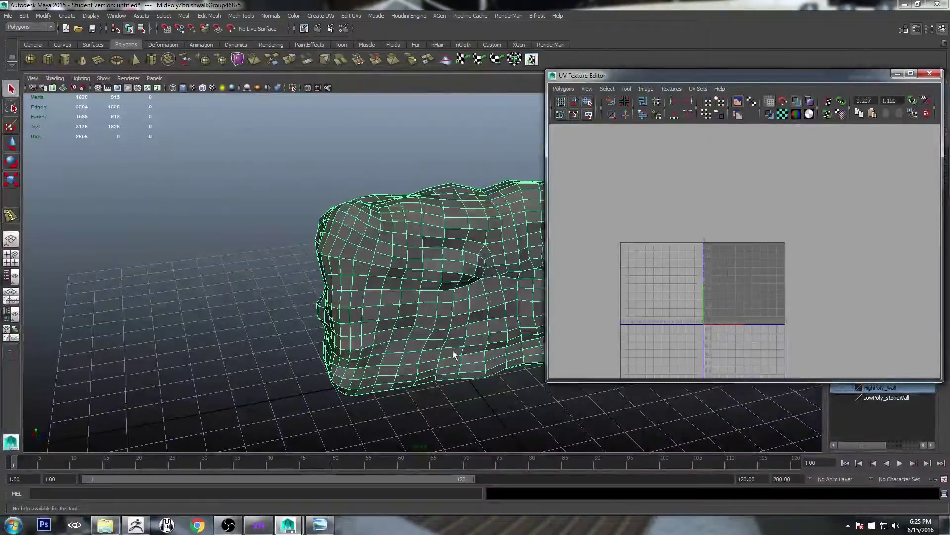
- Frame the imported wall, isolate it in the viewport and hide the grid
{"action": "key", "text": "f"}
{"action": "left_click_drag", "start_coordinate": [477, 281], "coordinate": [482, 156], "text": "alt"}
{"action": "left_click", "coordinate": [482, 156]}
{"action": "left_click", "coordinate": [422, 218]}
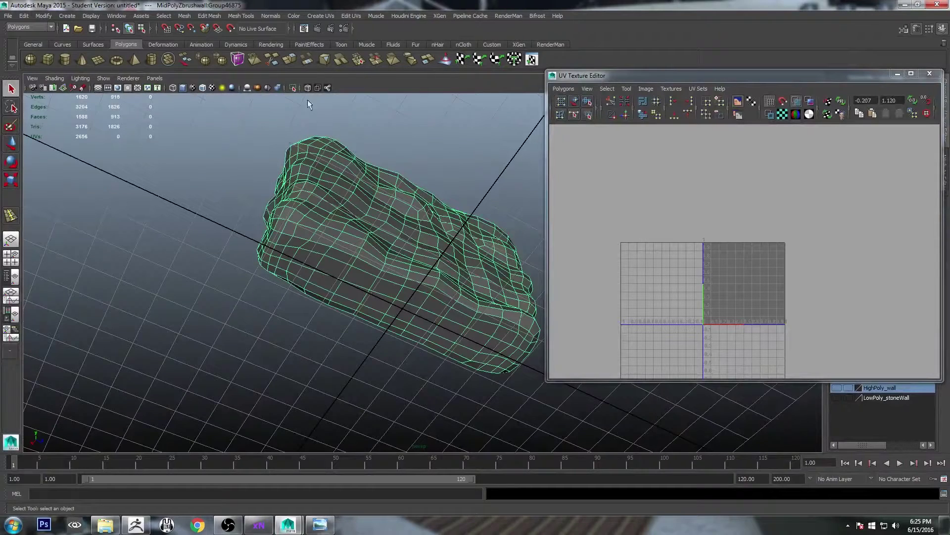
{"action": "left_click", "coordinate": [292, 88]}
{"action": "left_click", "coordinate": [98, 88]}
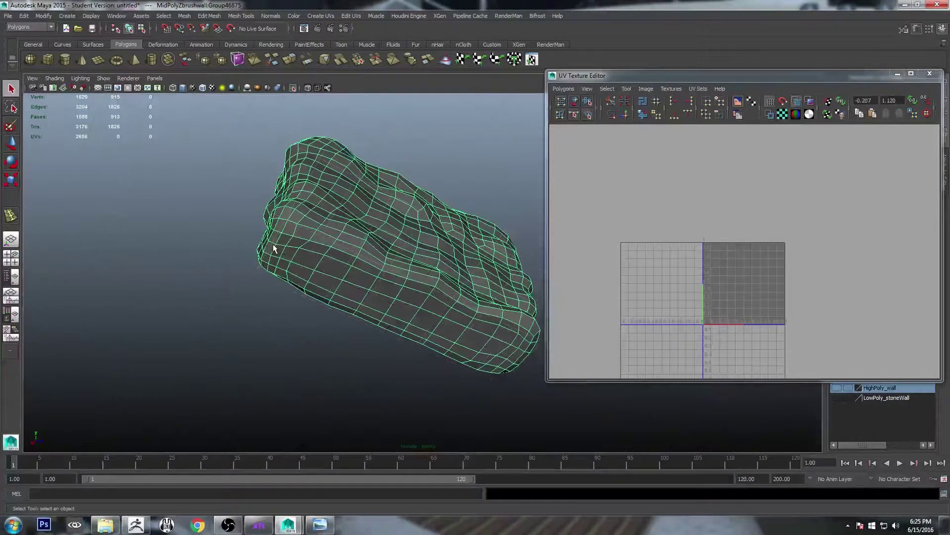
- Examine the imported wall's flat underside and lower edges from several angles, then reselect the mesh
{"action": "left_click", "coordinate": [295, 344]}
{"action": "left_click_drag", "start_coordinate": [325, 375], "coordinate": [331, 328], "text": "alt"}
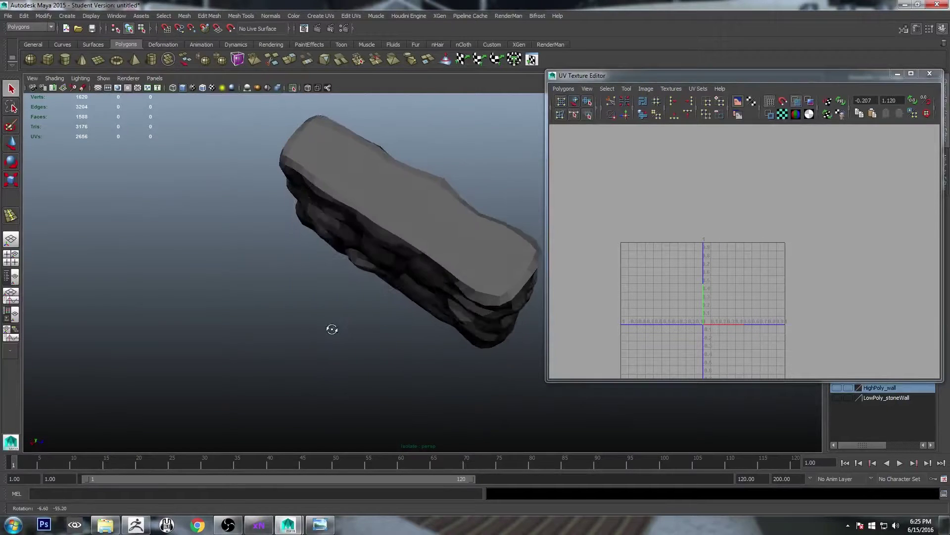
{"action": "left_click_drag", "start_coordinate": [353, 186], "coordinate": [480, 216], "text": "alt"}
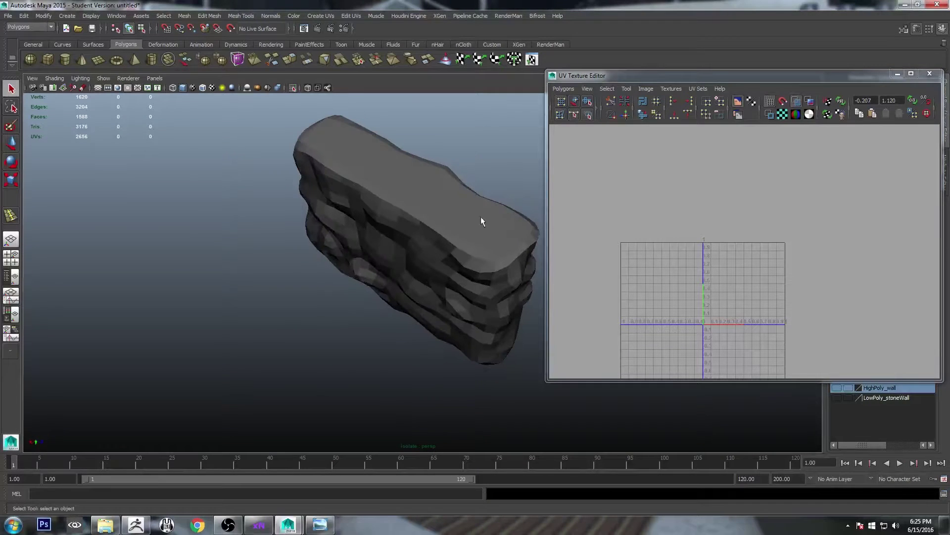
{"action": "left_click", "coordinate": [498, 228]}
{"action": "left_click", "coordinate": [489, 145]}
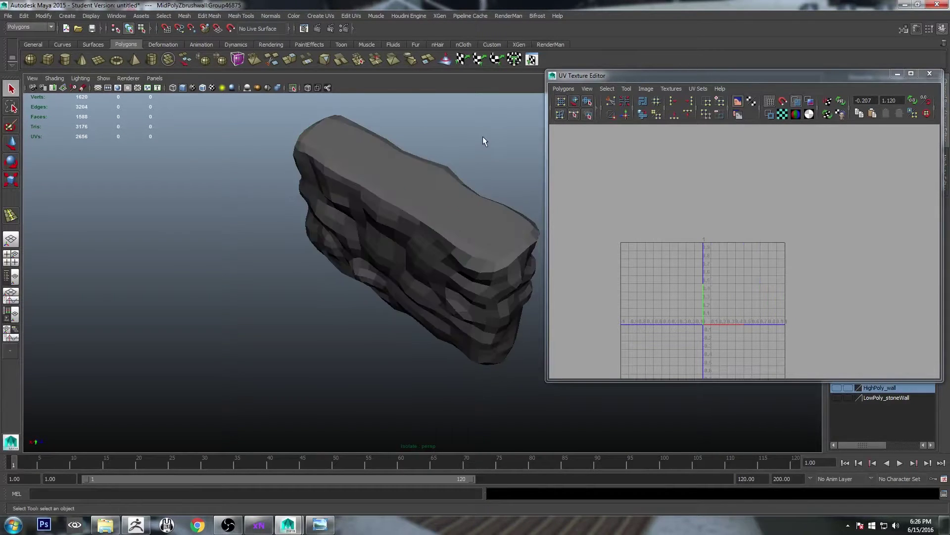
{"action": "left_click_drag", "start_coordinate": [489, 145], "coordinate": [490, 176], "text": "alt"}
{"action": "left_click", "coordinate": [349, 217]}
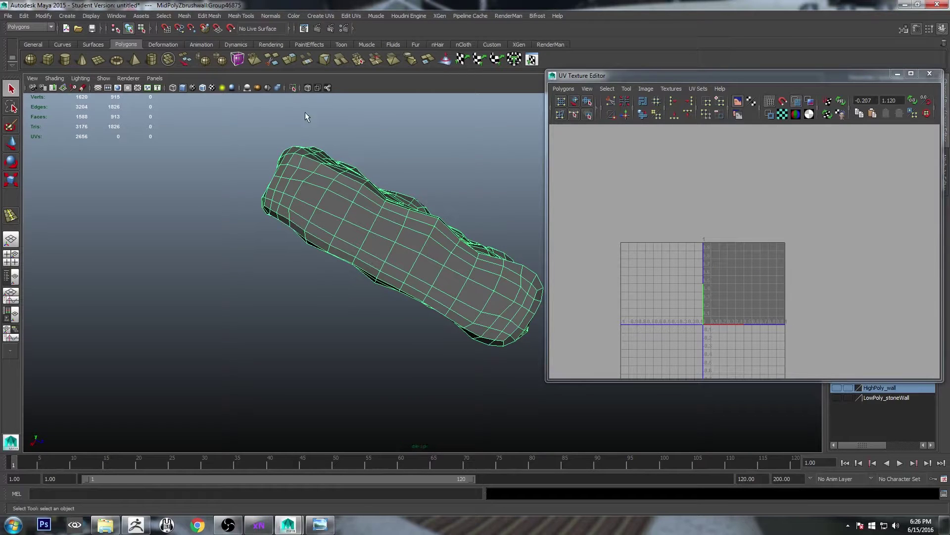
{"action": "left_click_drag", "start_coordinate": [358, 174], "coordinate": [371, 183], "text": "alt"}
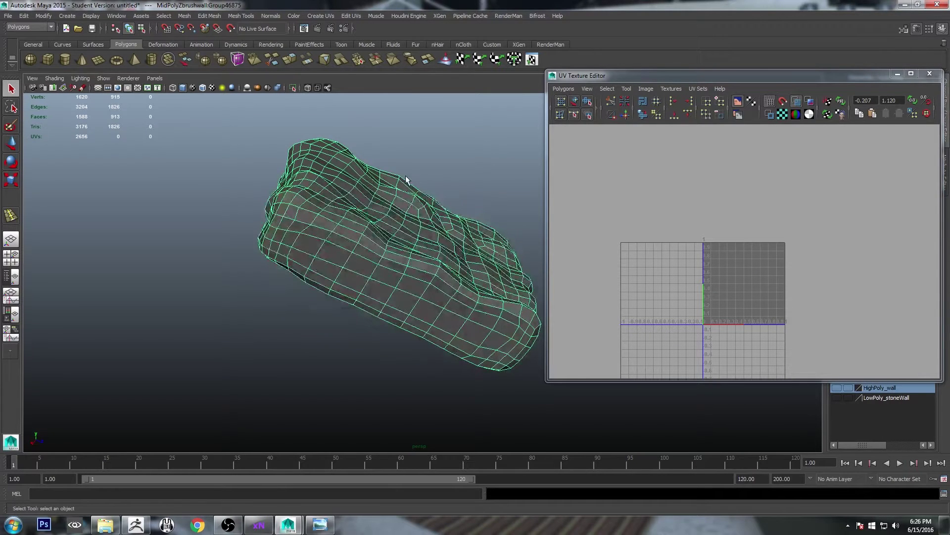
- Check the unwrapped wall's UV layout by temporarily displaying the checkered texture and UV borders on the mesh from several angles
{"action": "key", "text": "F10"}
{"action": "left_click_drag", "start_coordinate": [442, 167], "coordinate": [547, 277], "text": "alt"}
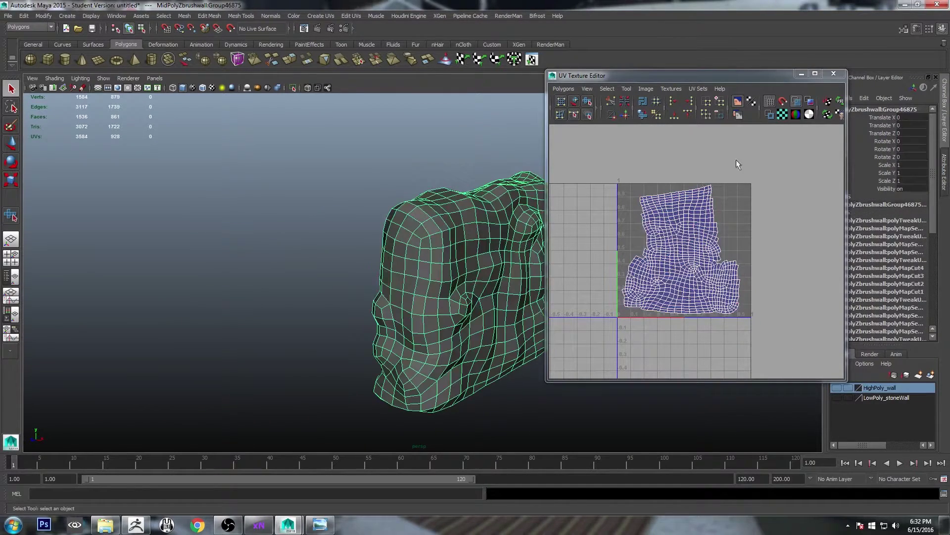
{"action": "left_click", "coordinate": [782, 115]}
{"action": "left_click_drag", "start_coordinate": [416, 297], "coordinate": [460, 302], "text": "alt"}
{"action": "middle_click_drag", "start_coordinate": [460, 301], "coordinate": [438, 303], "text": "alt"}
{"action": "left_click_drag", "start_coordinate": [438, 303], "coordinate": [257, 276], "text": "alt"}
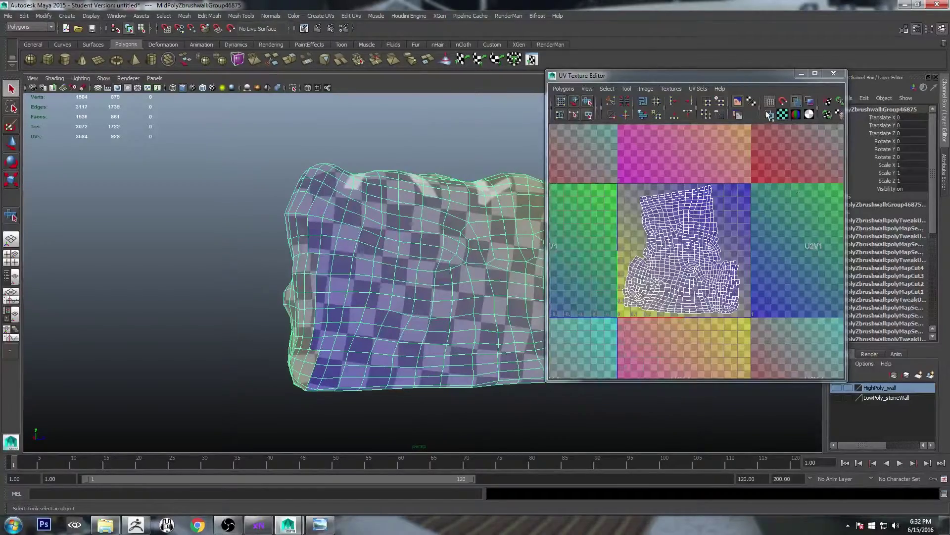
{"action": "left_click_drag", "start_coordinate": [444, 228], "coordinate": [381, 272], "text": "alt"}
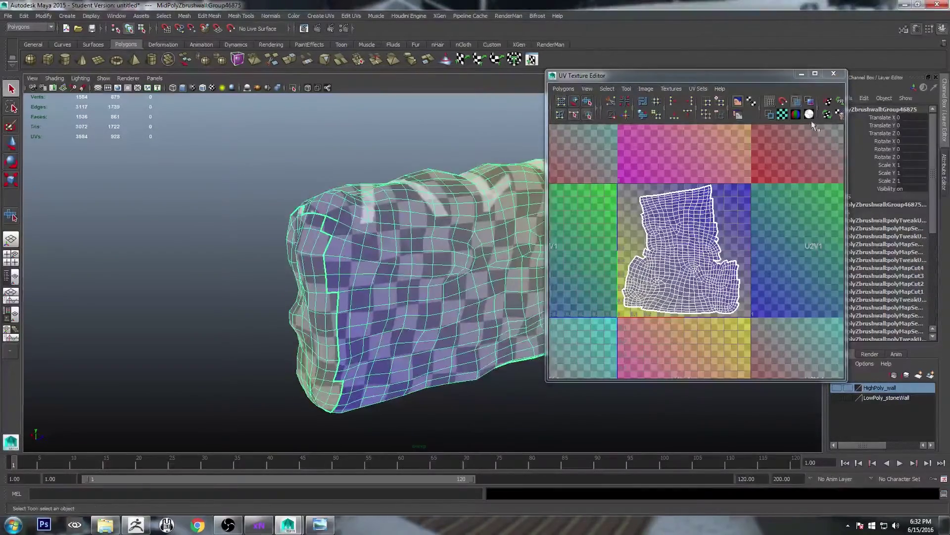
{"action": "left_click", "coordinate": [769, 115]}
{"action": "left_click", "coordinate": [782, 116]}
- Minimize the UV Texture Editor and show the viewport grid
{"action": "left_click", "coordinate": [802, 75]}
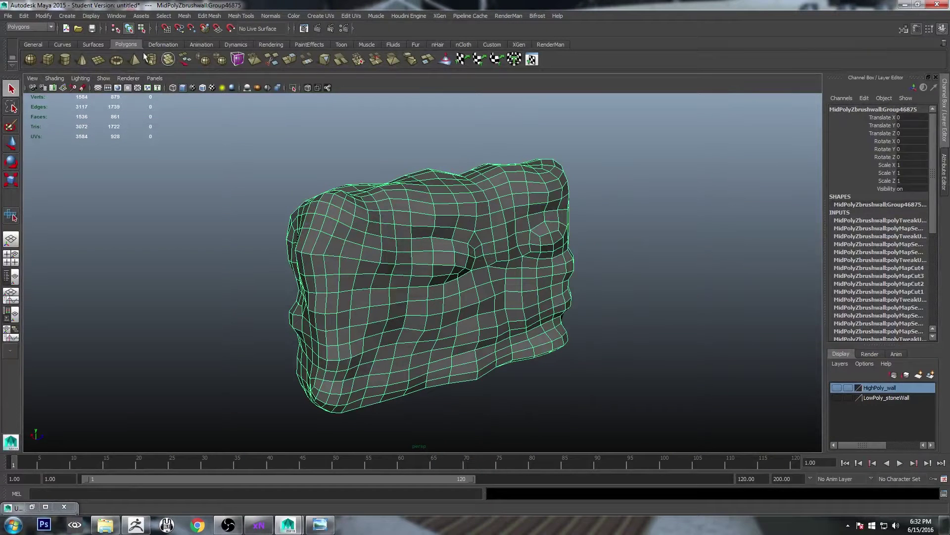
{"action": "left_click", "coordinate": [98, 88]}
- Delete the unwrapped wall's construction history and freeze its transformations
{"action": "left_click", "coordinate": [24, 16]}
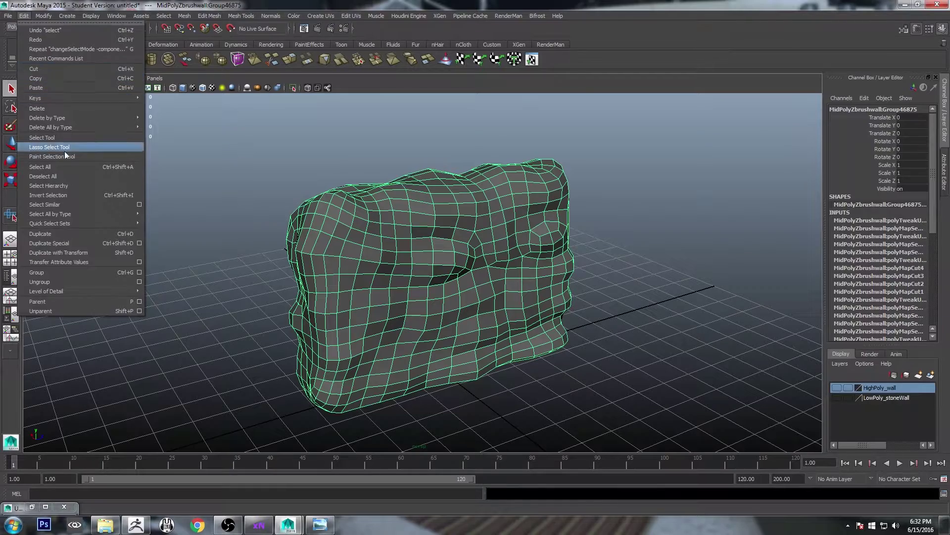
{"action": "left_click", "coordinate": [164, 120]}
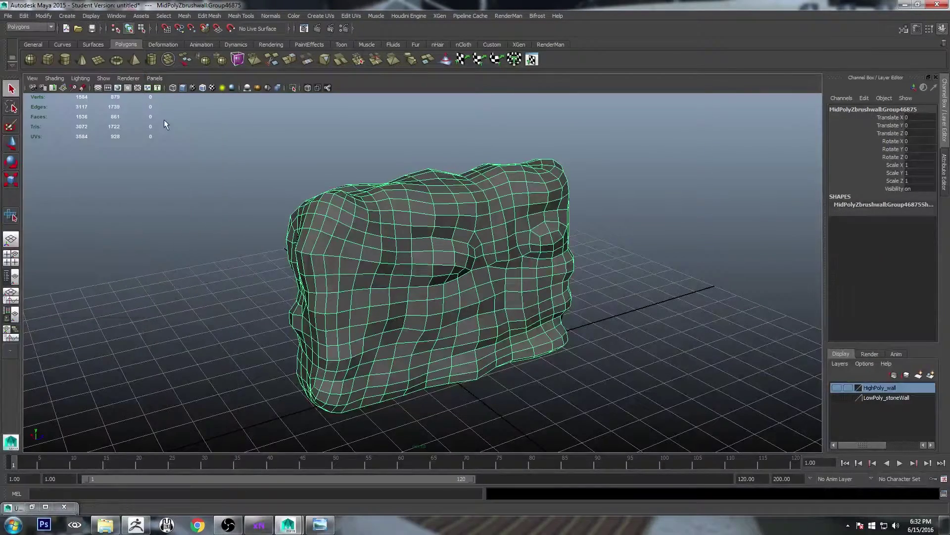
{"action": "left_click", "coordinate": [43, 15]}
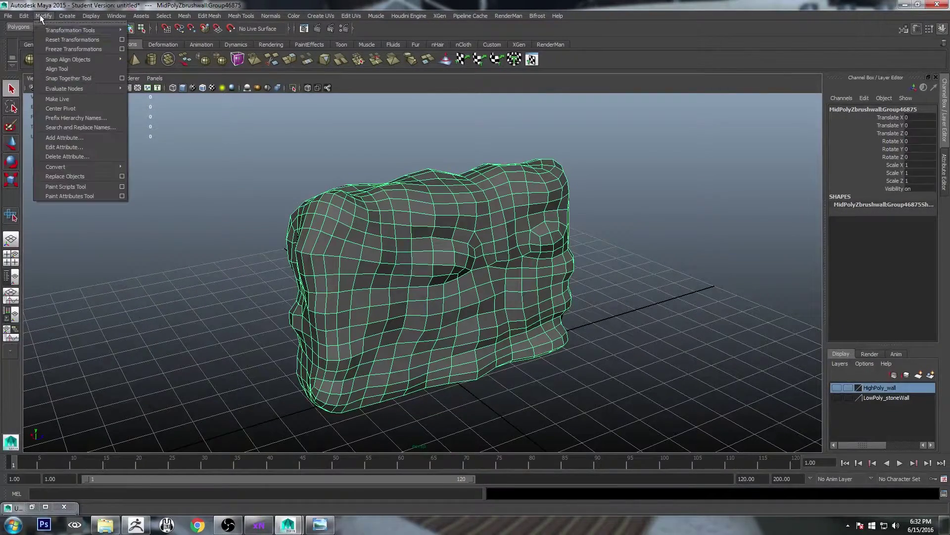
{"action": "left_click", "coordinate": [68, 50]}
- Select all edges of the wall, soften them with Soften Edge and return to object mode
{"action": "right_click", "coordinate": [421, 208]}
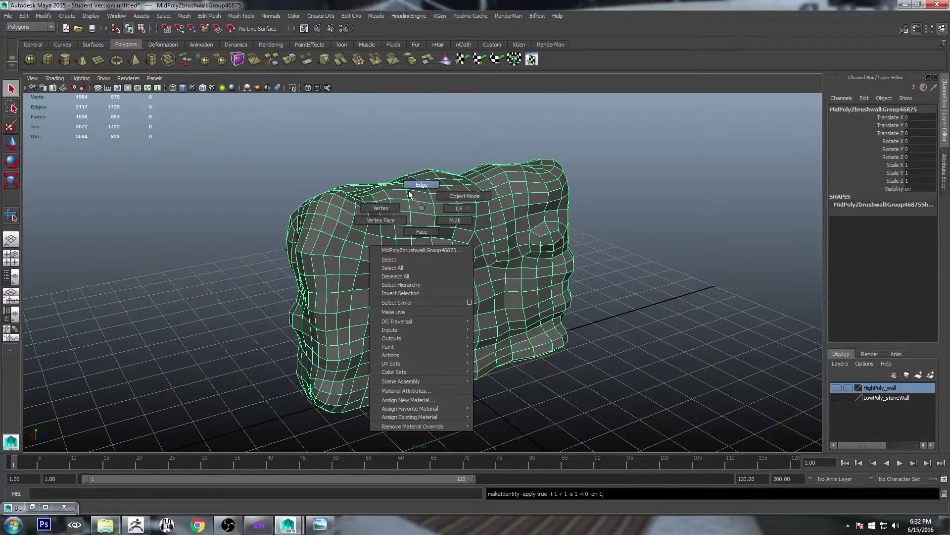
{"action": "left_click_drag", "start_coordinate": [480, 197], "coordinate": [452, 233], "text": "alt"}
{"action": "right_click_drag", "start_coordinate": [451, 233], "coordinate": [453, 208]}
{"action": "left_click_drag", "start_coordinate": [206, 142], "coordinate": [694, 443]}
{"action": "left_click_drag", "start_coordinate": [409, 241], "coordinate": [443, 252], "text": "alt"}
{"action": "left_click", "coordinate": [271, 16]}
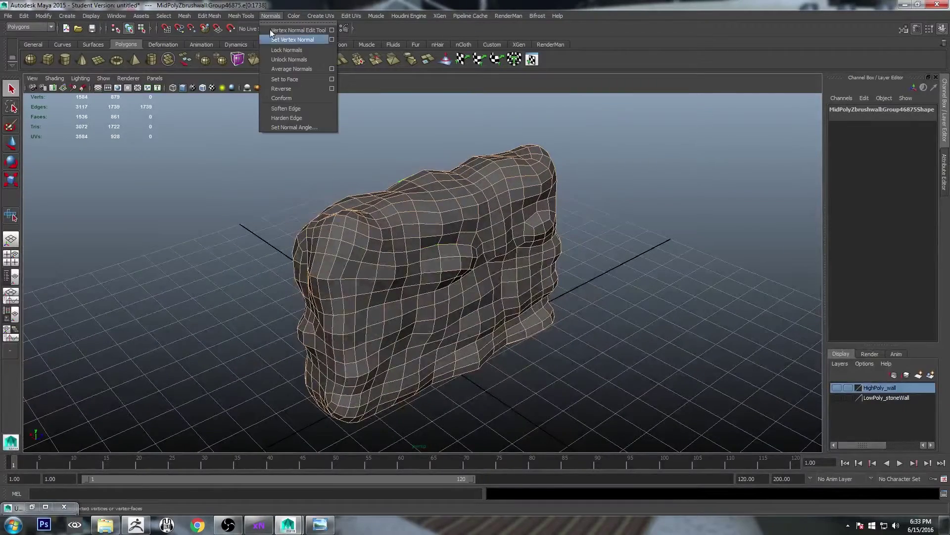
{"action": "left_click", "coordinate": [286, 110]}
{"action": "right_click_drag", "start_coordinate": [451, 259], "coordinate": [533, 237]}
- Inspect the wall's smoothed shading, reselect the mesh and delete its history again
{"action": "mouse_move", "coordinate": [694, 288]}
{"action": "left_mouse_down", "text": "alt"}
{"action": "mouse_move", "coordinate": [428, 257]}
{"action": "mouse_move", "coordinate": [492, 269]}
{"action": "mouse_move", "coordinate": [674, 273]}
{"action": "mouse_move", "coordinate": [490, 255]}
{"action": "left_mouse_up", "text": "alt"}
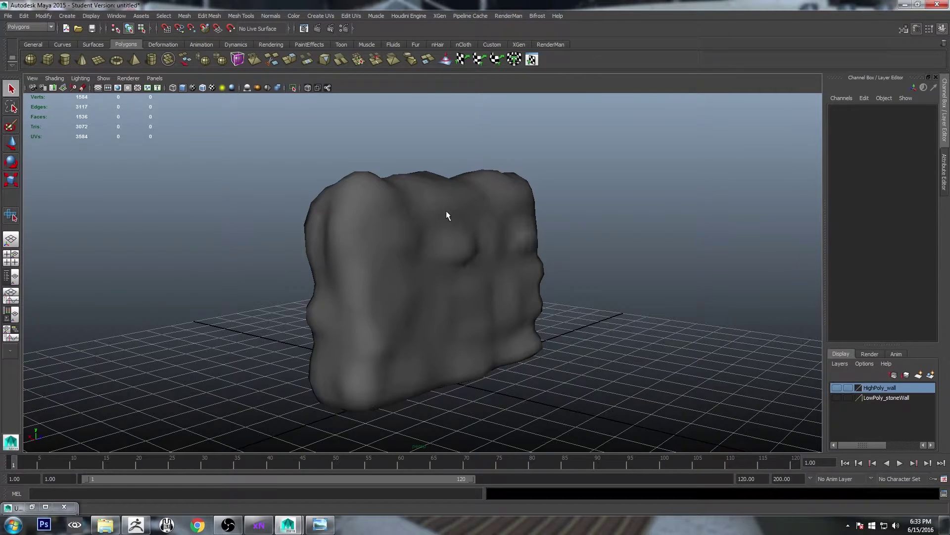
{"action": "left_click_drag", "start_coordinate": [512, 241], "coordinate": [469, 229], "text": "alt"}
{"action": "left_click", "coordinate": [368, 209]}
{"action": "left_click_drag", "start_coordinate": [368, 209], "coordinate": [370, 238], "text": "alt"}
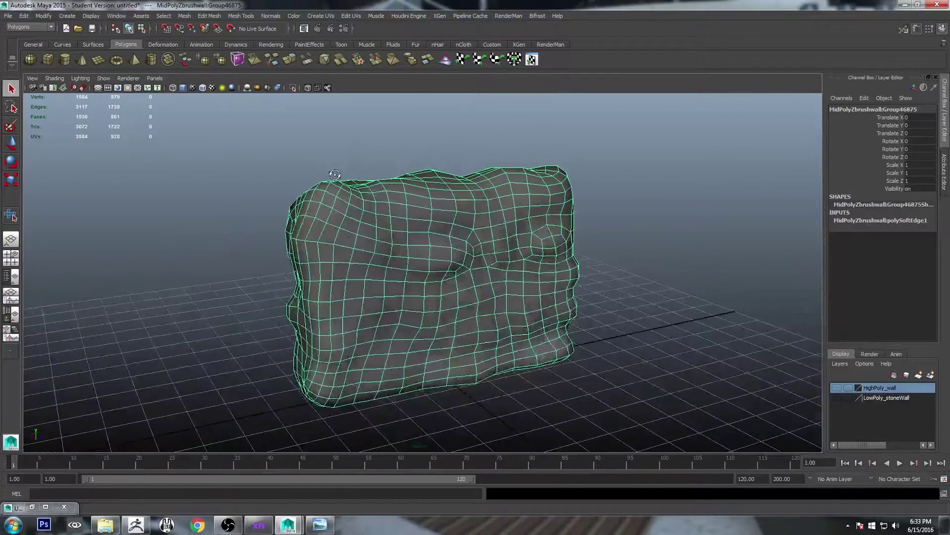
{"action": "left_click", "coordinate": [24, 16]}
{"action": "mouse_move", "coordinate": [47, 118]}
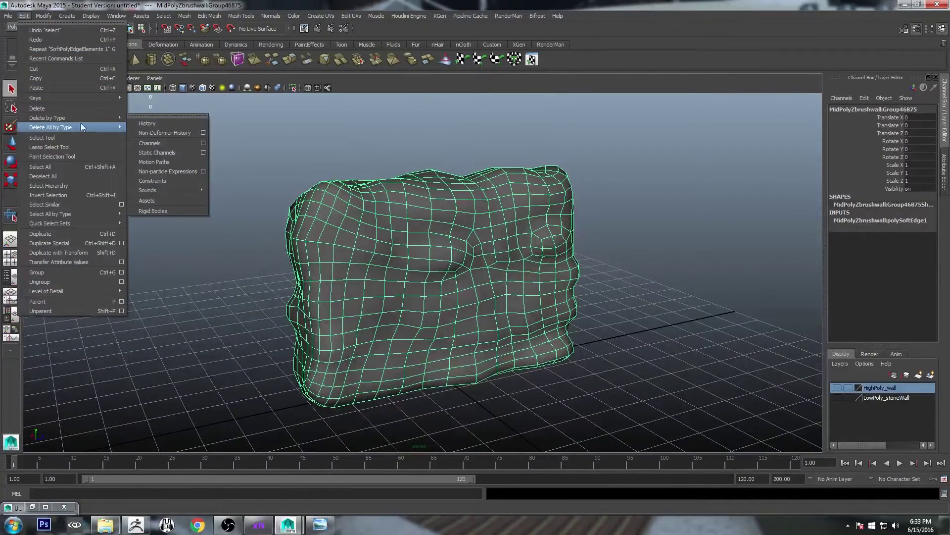
{"action": "left_click", "coordinate": [147, 123]}
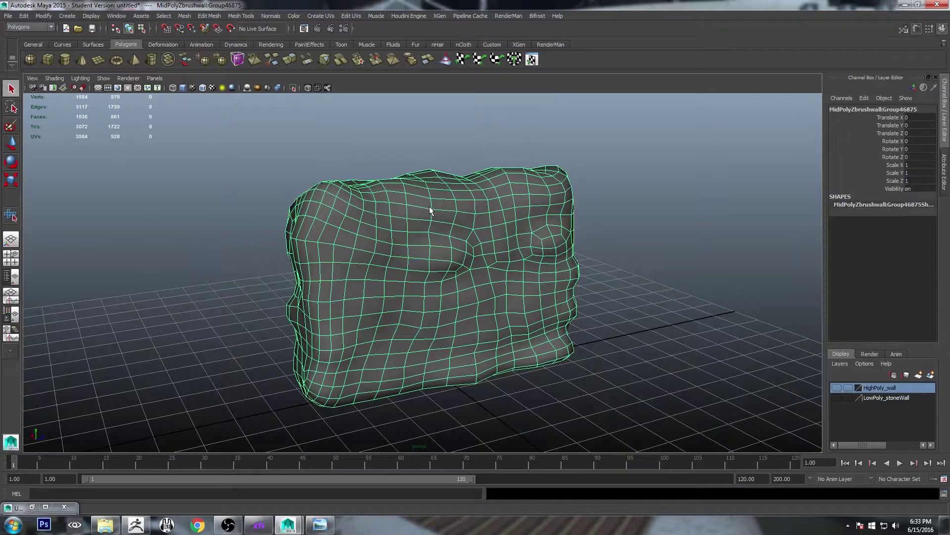
- Export the selected wall as an OBJ named UNWRAPPED_midPolywall in the StoneWall folder, then deselect it
{"action": "left_click", "coordinate": [8, 16]}
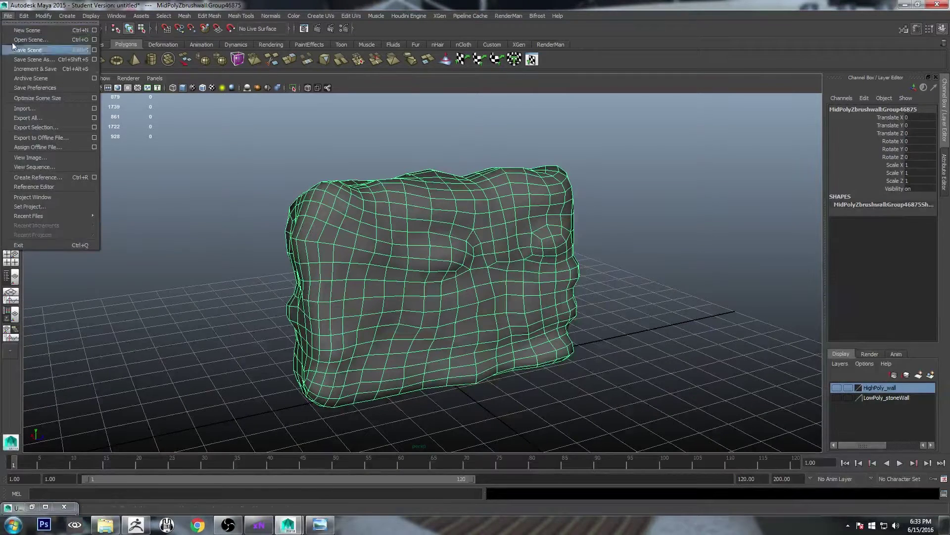
{"action": "left_click", "coordinate": [47, 128]}
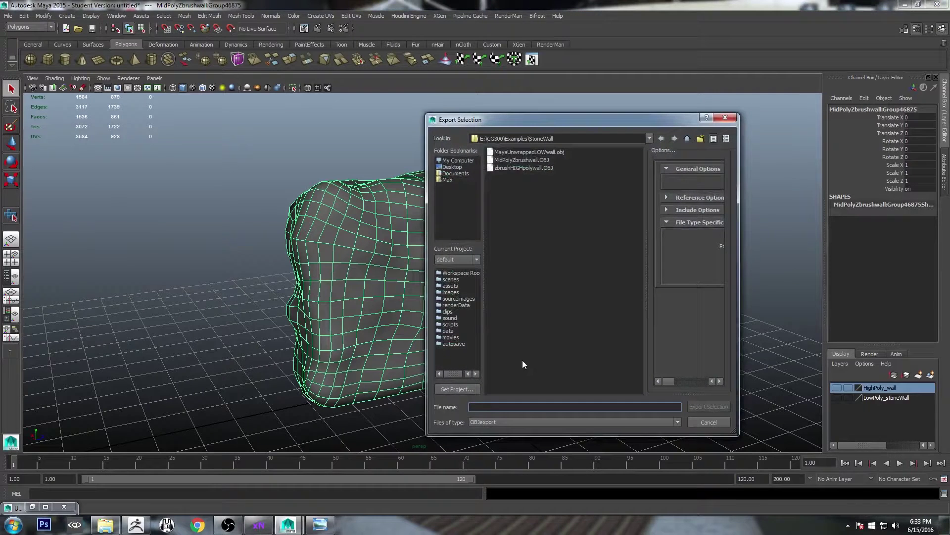
{"action": "type", "text": "UNW"}
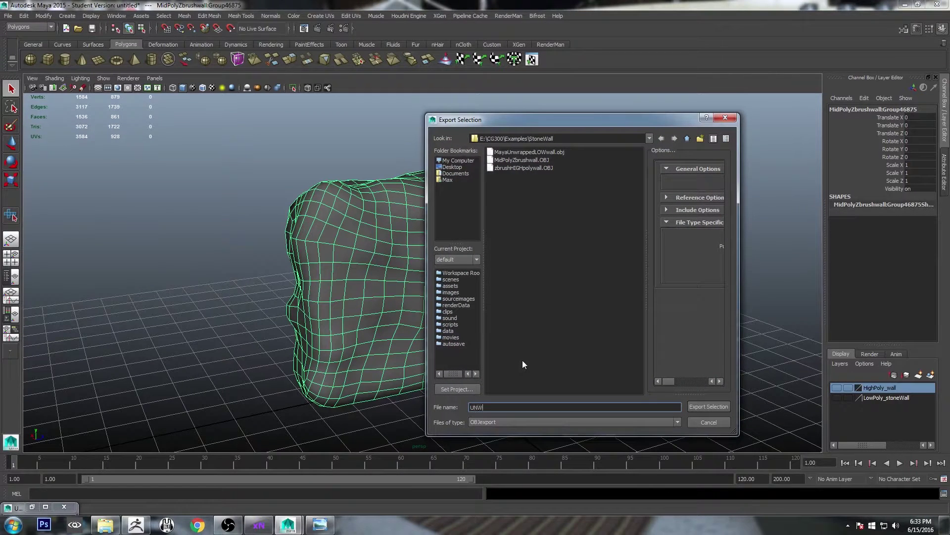
{"action": "type", "text": "RAPPED_midPolywall"}
{"action": "left_click", "coordinate": [709, 407]}
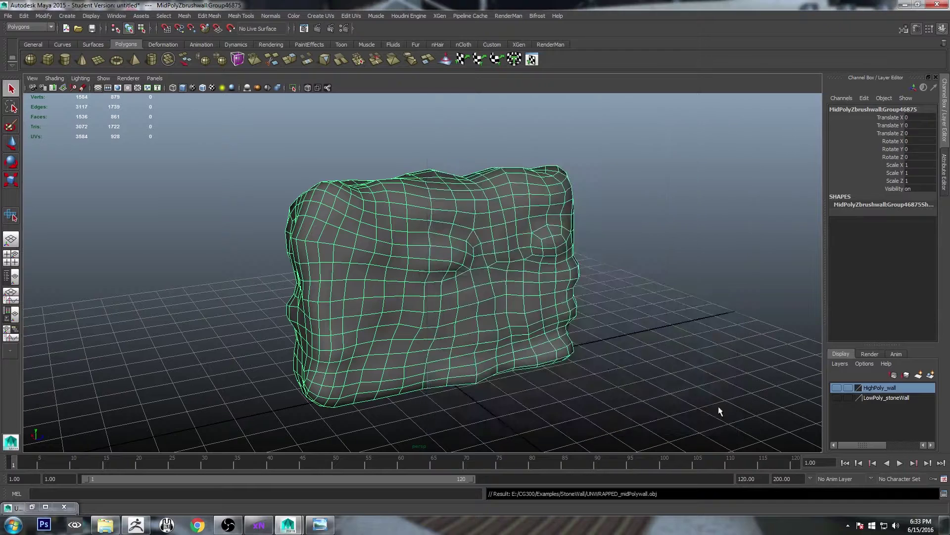
{"action": "left_click", "coordinate": [676, 221]}
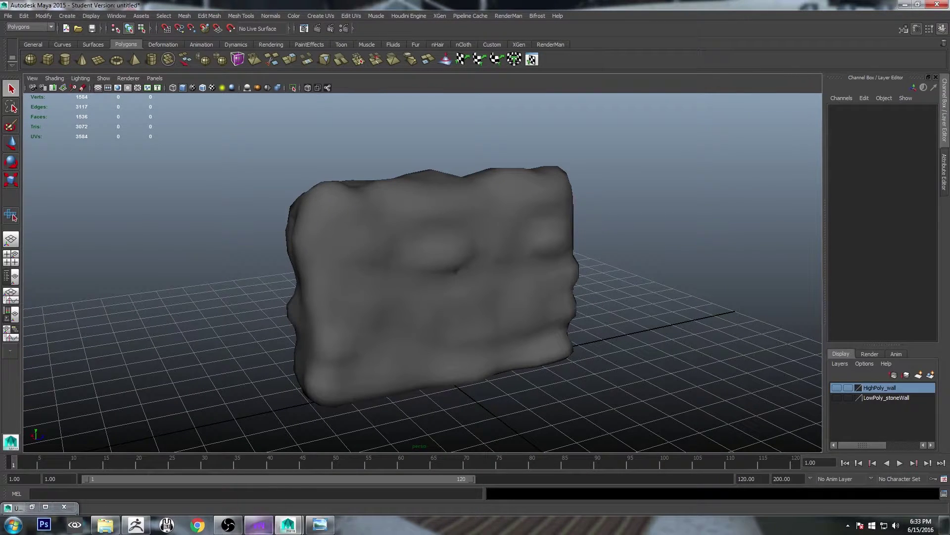
- Switch to xNormal, reposition its window and show the high definition mesh list
{"action": "left_click", "coordinate": [258, 524]}
{"action": "left_click_drag", "start_coordinate": [250, 158], "coordinate": [307, 129]}
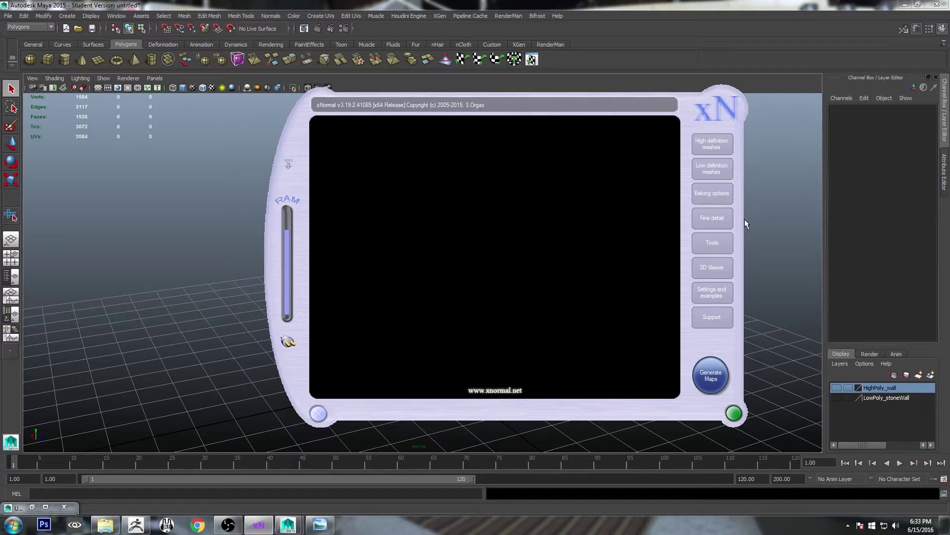
{"action": "left_click", "coordinate": [712, 148]}
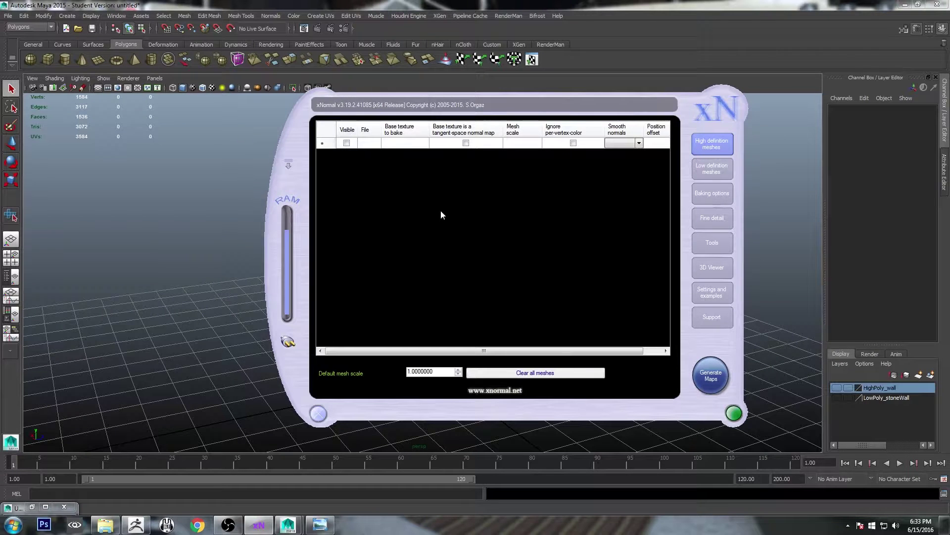
- Add zbrushHIGHpolywall.OBJ from E:\CG300\Examples\StoneWall as the high definition mesh
{"action": "right_click", "coordinate": [463, 196]}
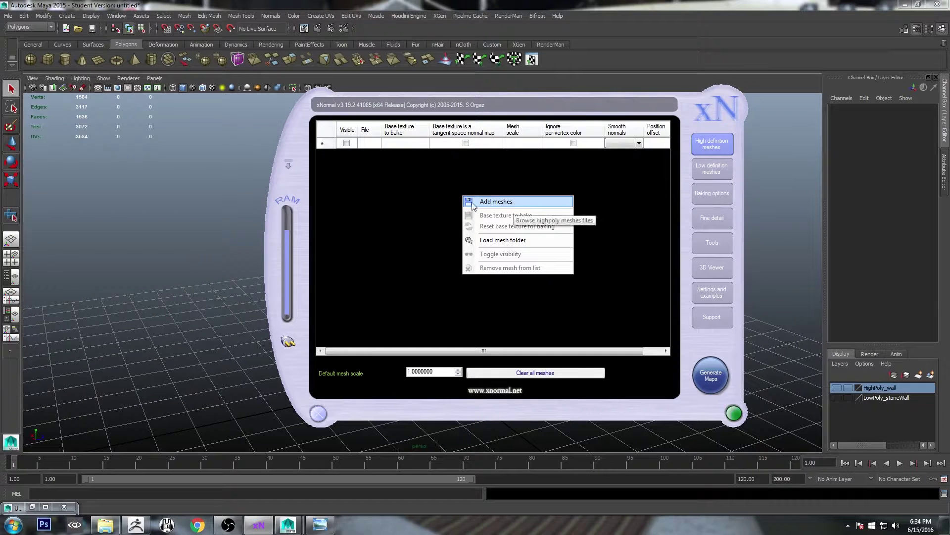
{"action": "left_click", "coordinate": [489, 204]}
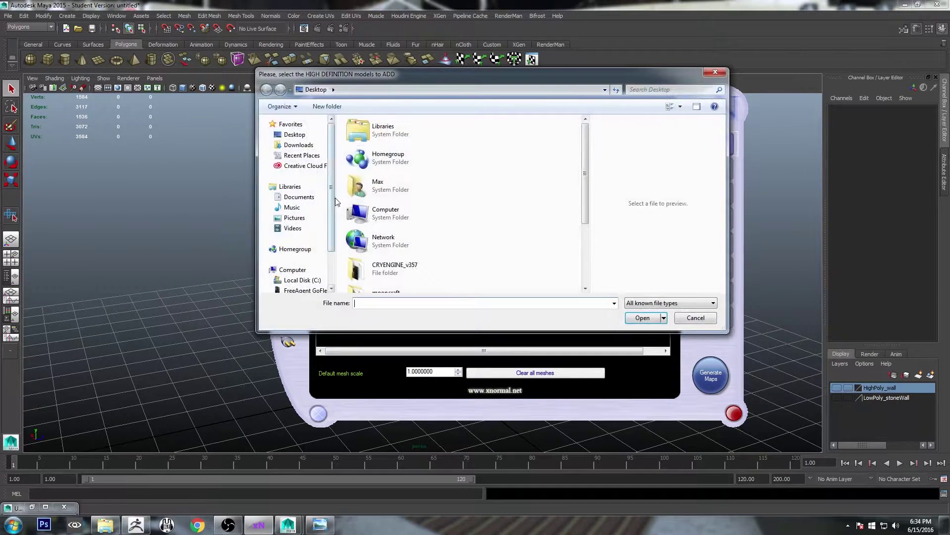
{"action": "left_click_drag", "start_coordinate": [330, 201], "coordinate": [331, 233]}
{"action": "left_click", "coordinate": [301, 254]}
{"action": "double_click", "coordinate": [365, 146]}
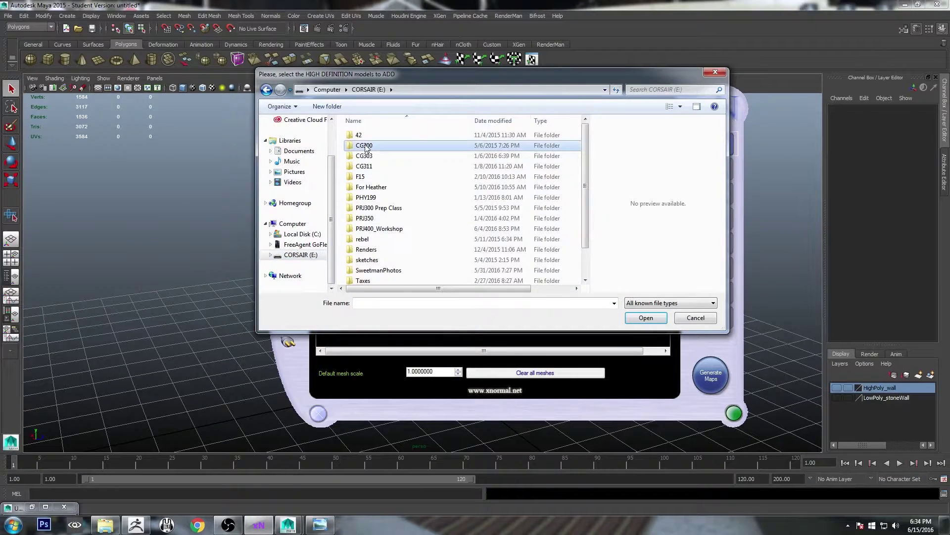
{"action": "left_click", "coordinate": [368, 146]}
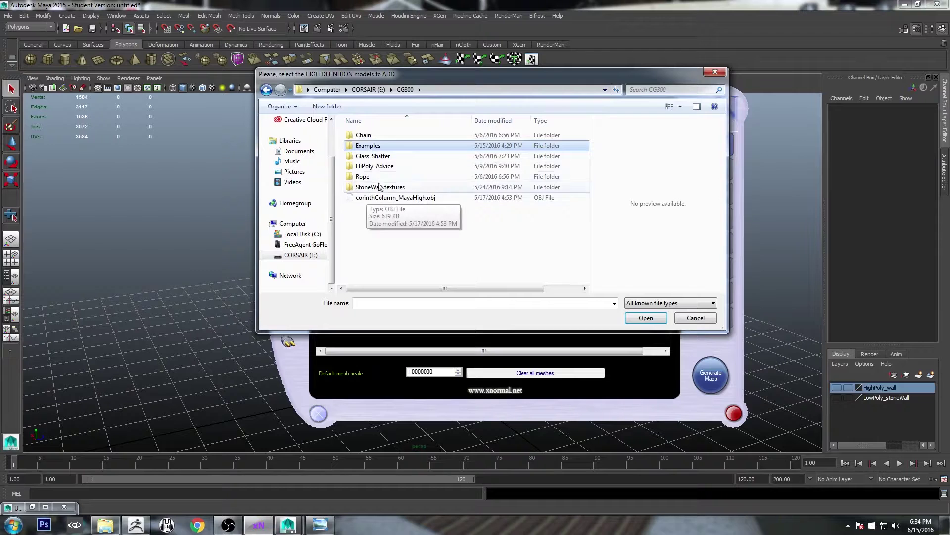
{"action": "double_click", "coordinate": [368, 146]}
{"action": "double_click", "coordinate": [368, 145]}
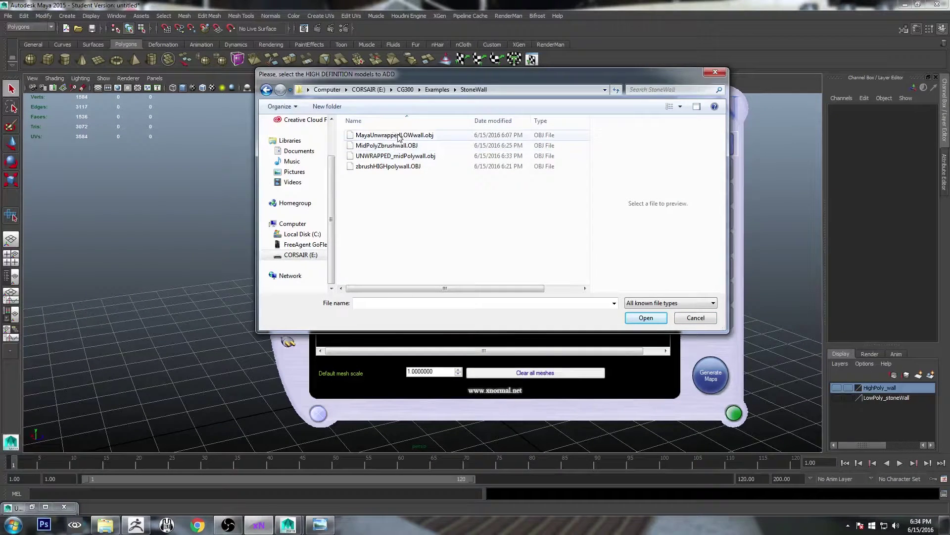
{"action": "left_click", "coordinate": [408, 168]}
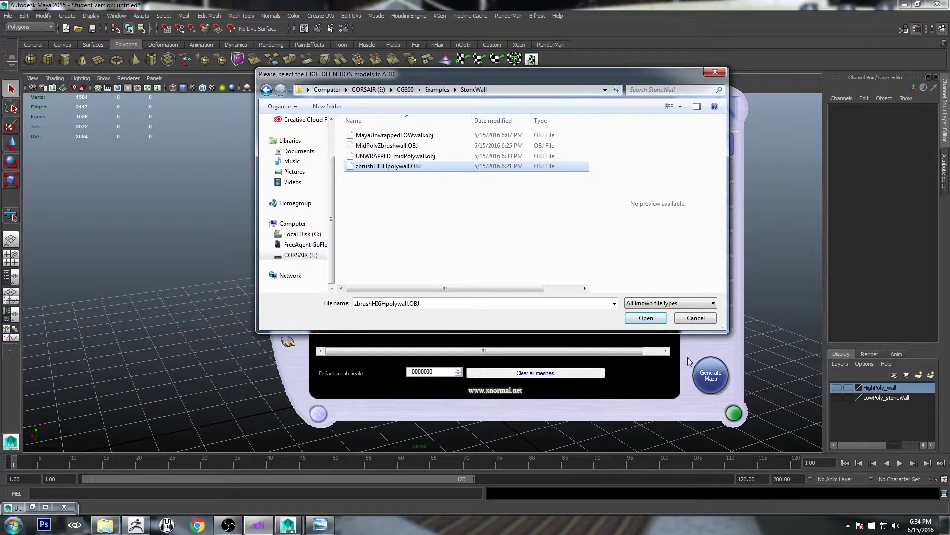
{"action": "left_click", "coordinate": [646, 318]}
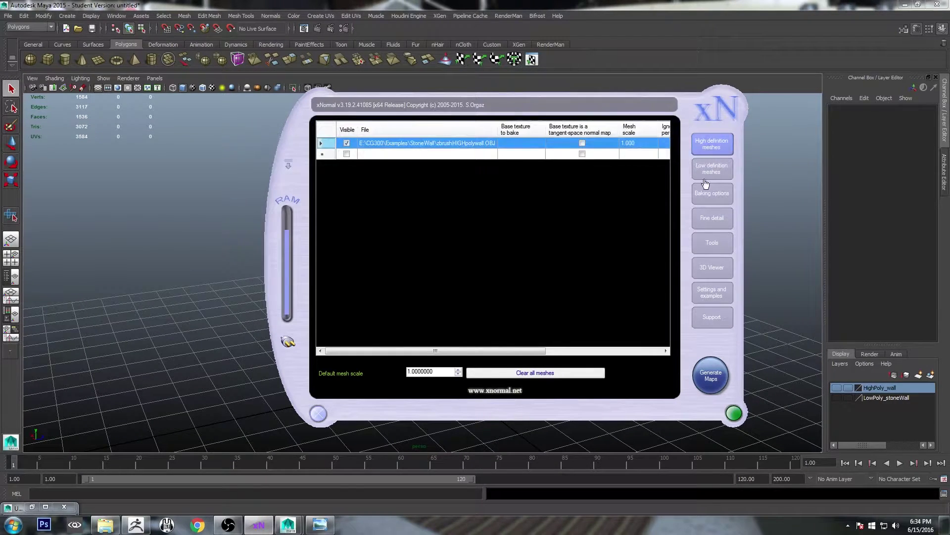
- Add UNWRAPPED_midPolywall.obj from the StoneWall folder as the low definition mesh
{"action": "left_click", "coordinate": [709, 171]}
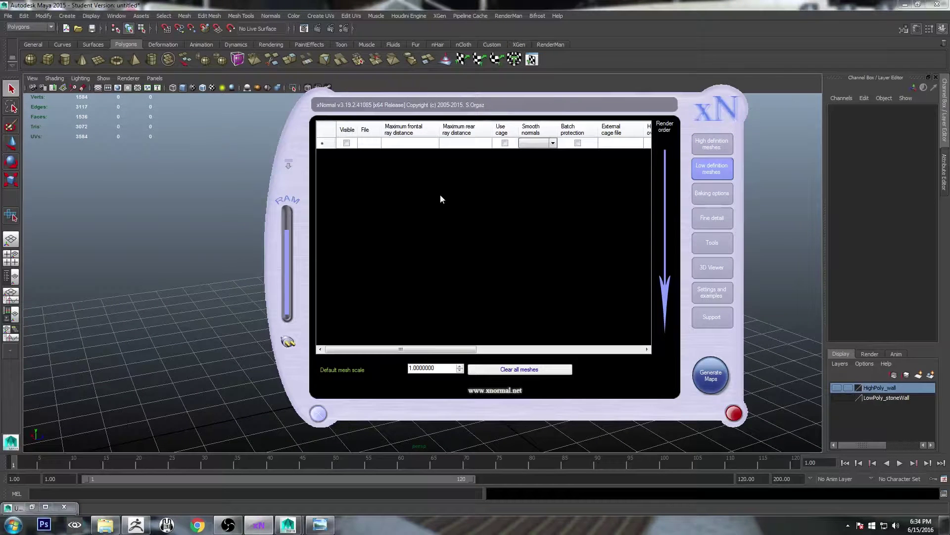
{"action": "right_click", "coordinate": [491, 194]}
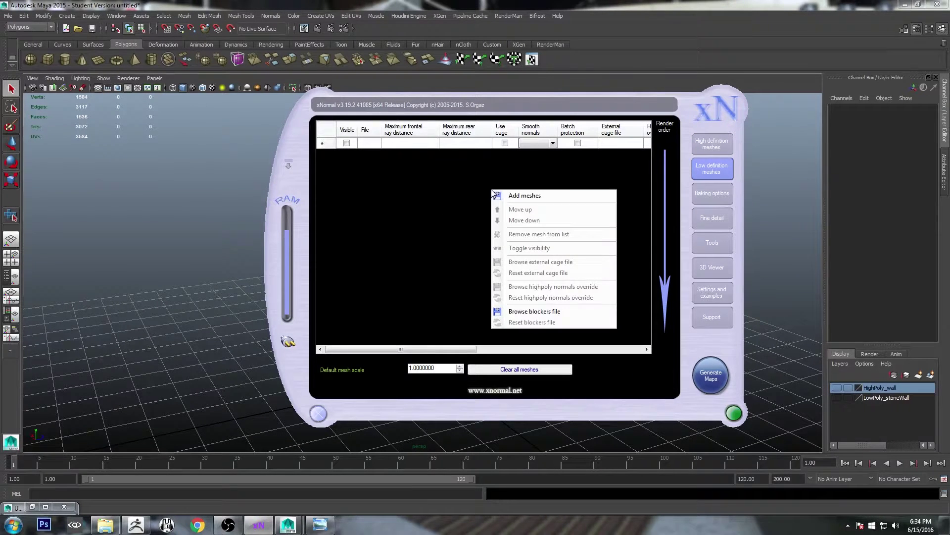
{"action": "left_click", "coordinate": [531, 197]}
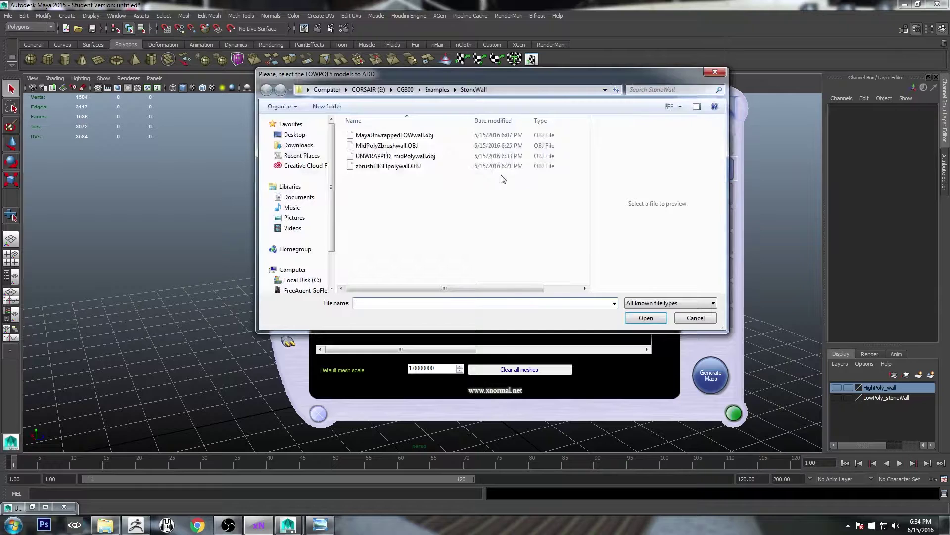
{"action": "left_click", "coordinate": [419, 157]}
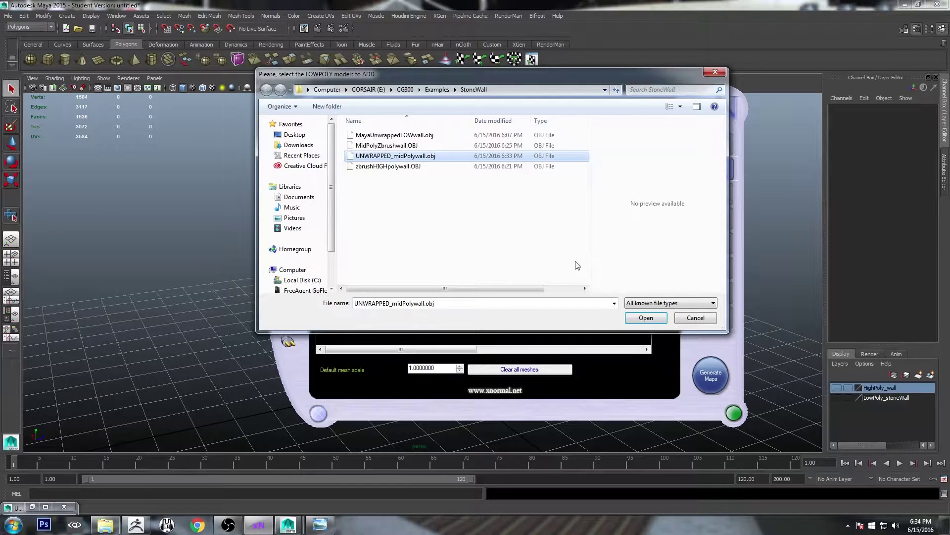
{"action": "left_click", "coordinate": [637, 318]}
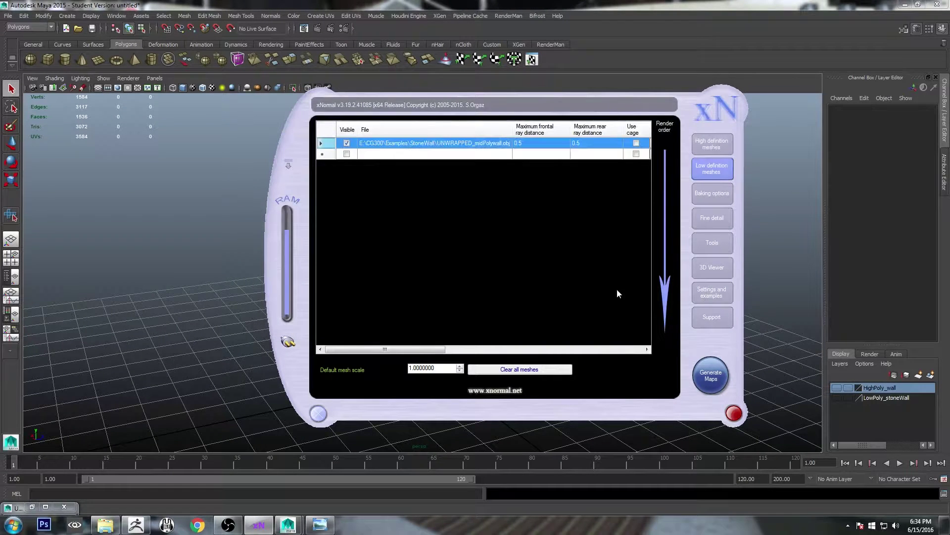
- Set the map size in the baking options to 1024 by 1024 and the antialiasing to 2x
{"action": "left_click", "coordinate": [713, 197]}
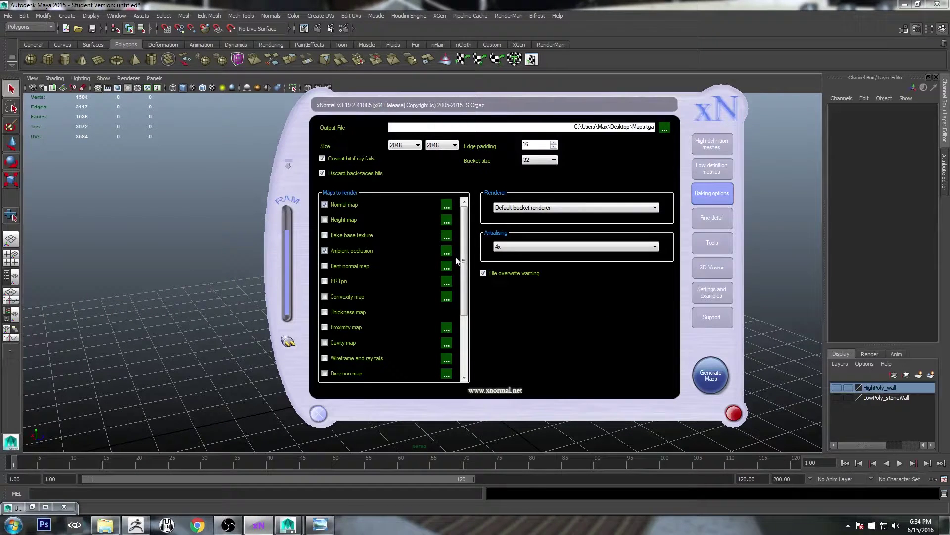
{"action": "left_click_drag", "start_coordinate": [464, 259], "coordinate": [473, 225]}
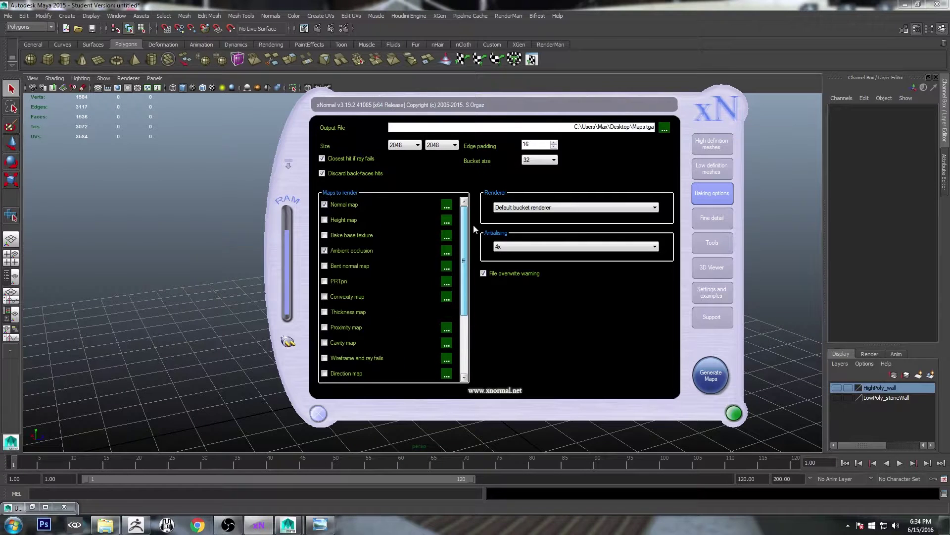
{"action": "left_click", "coordinate": [406, 145]}
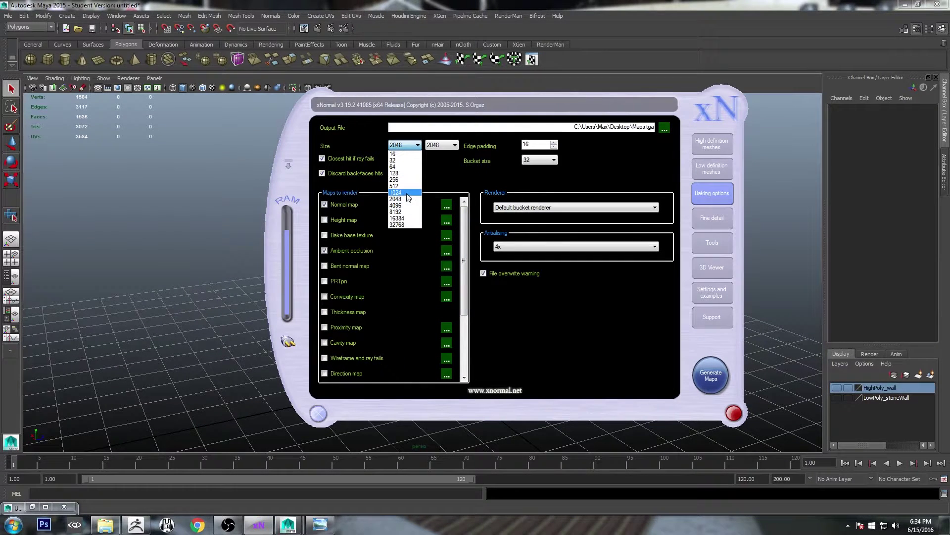
{"action": "left_click", "coordinate": [397, 198]}
{"action": "left_click", "coordinate": [409, 146]}
{"action": "left_click", "coordinate": [395, 159]}
{"action": "left_click", "coordinate": [440, 145]}
{"action": "left_click", "coordinate": [432, 192]}
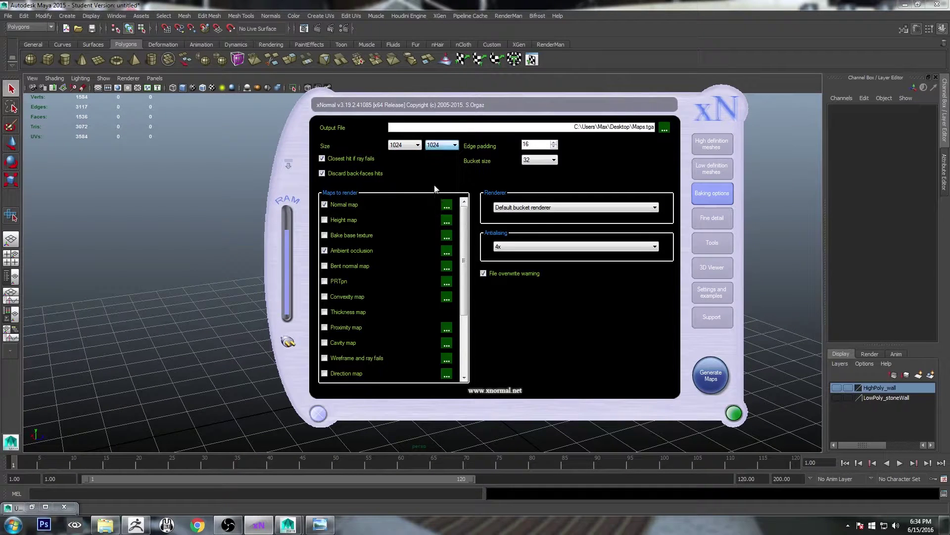
{"action": "left_click", "coordinate": [542, 247]}
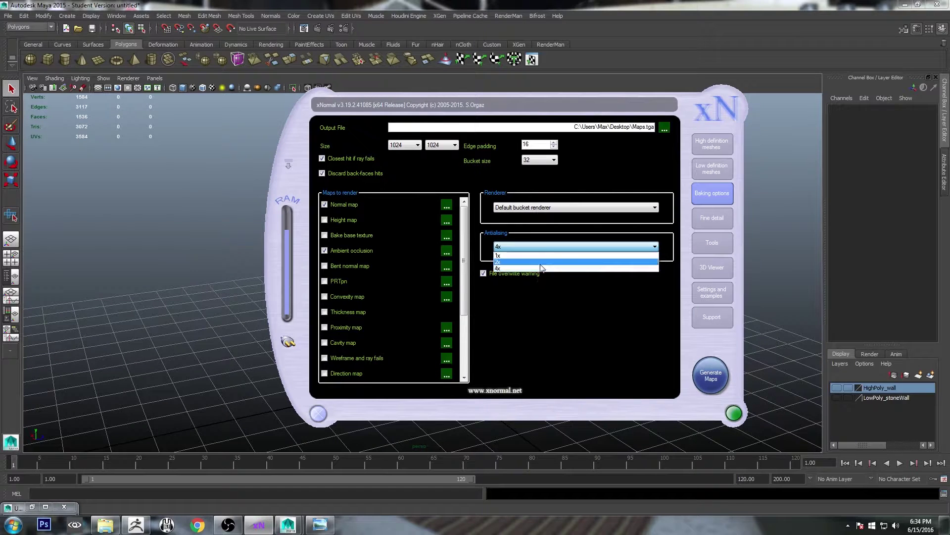
{"action": "left_click", "coordinate": [536, 261]}
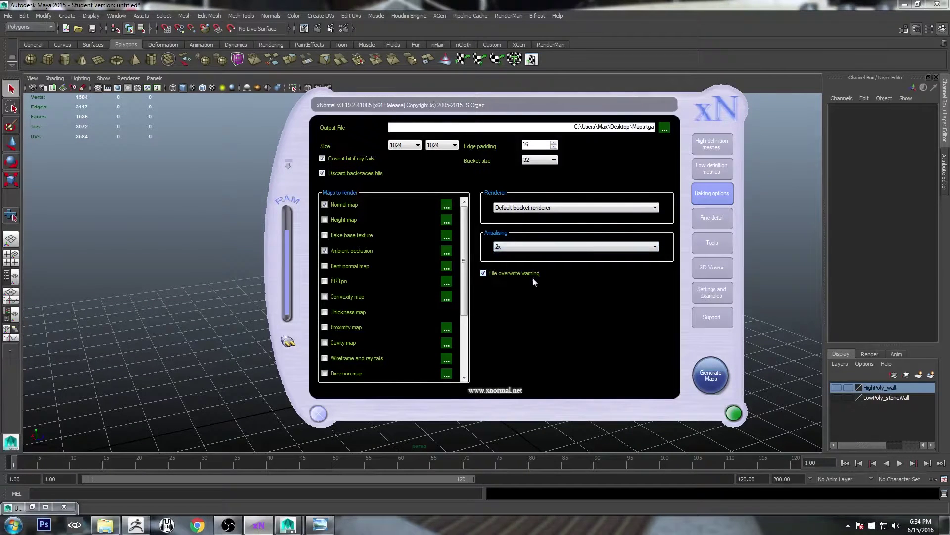
- Set the bake output file to midpolywall in TGA format in the E:\CG300\Examples\StoneWall folder
{"action": "left_click", "coordinate": [664, 128]}
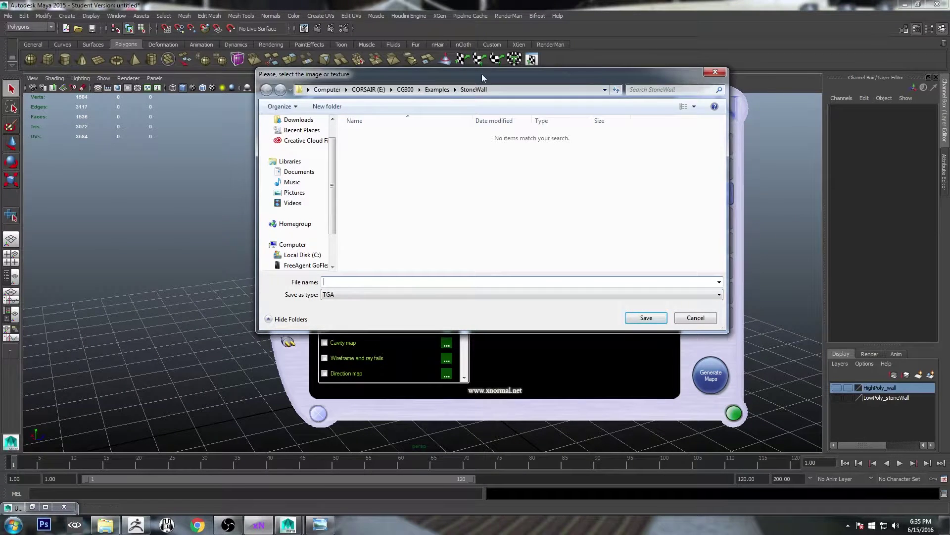
{"action": "left_click_drag", "start_coordinate": [483, 73], "coordinate": [692, 103]}
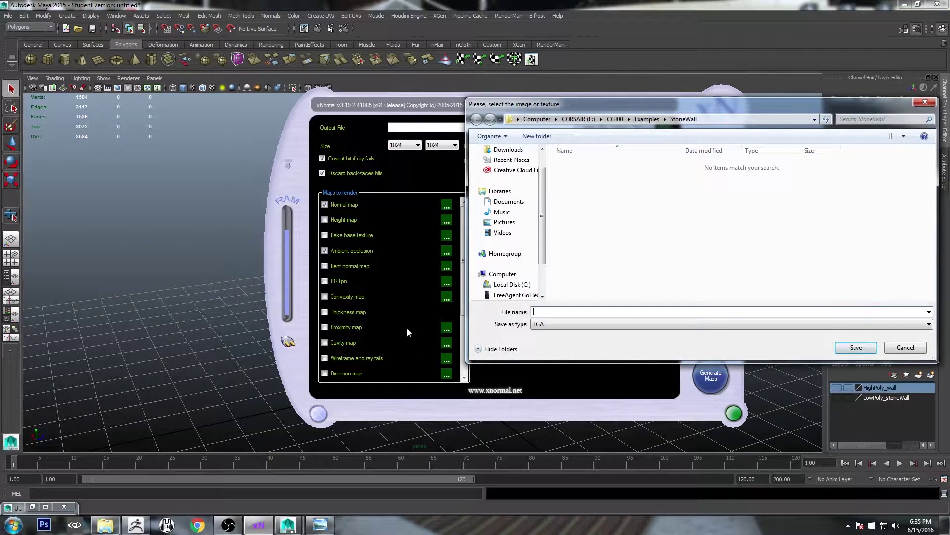
{"action": "left_click_drag", "start_coordinate": [657, 104], "coordinate": [560, 108]}
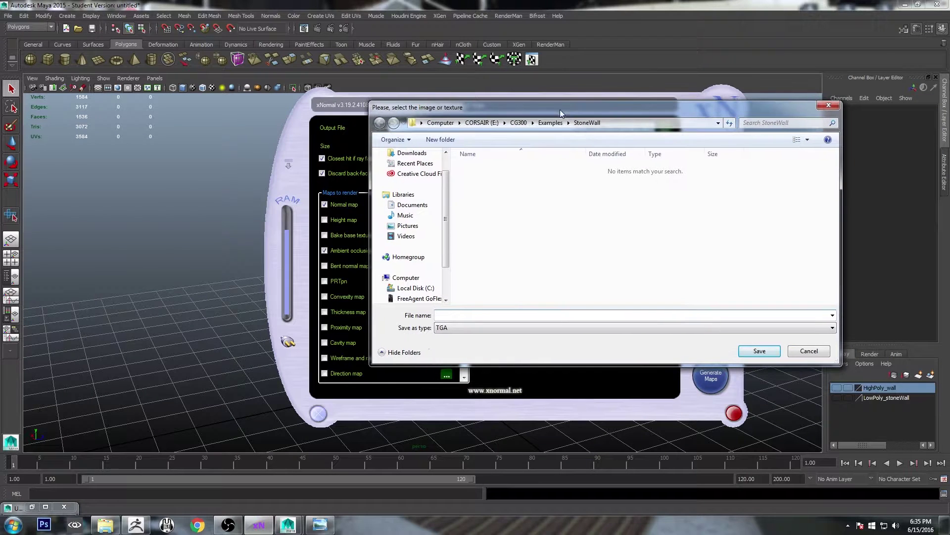
{"action": "left_click", "coordinate": [456, 314]}
{"action": "type", "text": "midpolywall"}
{"action": "left_click", "coordinate": [759, 350]}
- Generate the normal and ambient occlusion maps, close the bake preview and return to Maya
{"action": "left_click", "coordinate": [710, 378]}
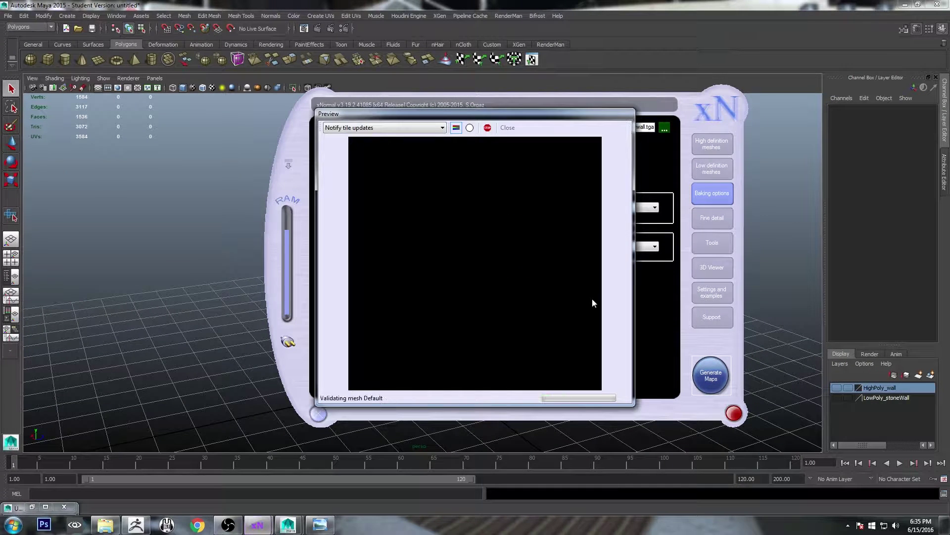
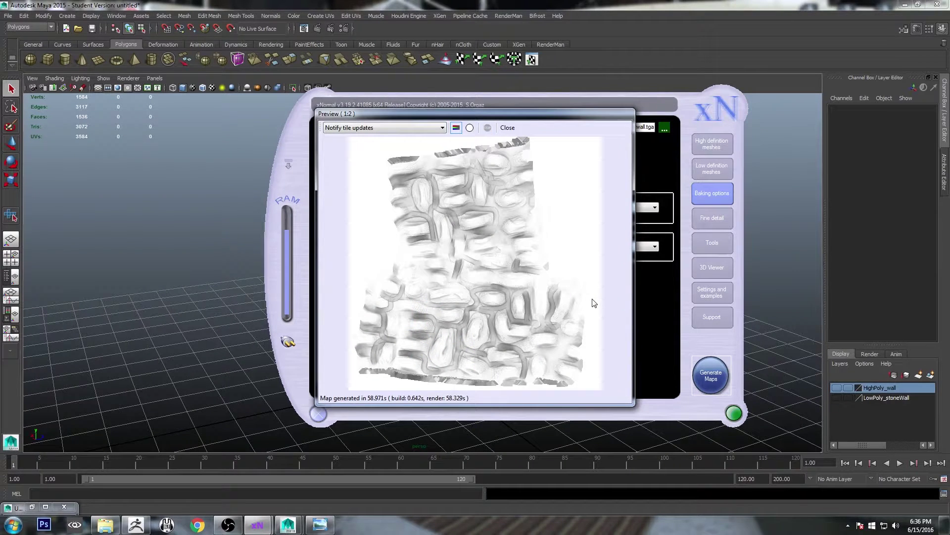
{"action": "left_click", "coordinate": [508, 128]}
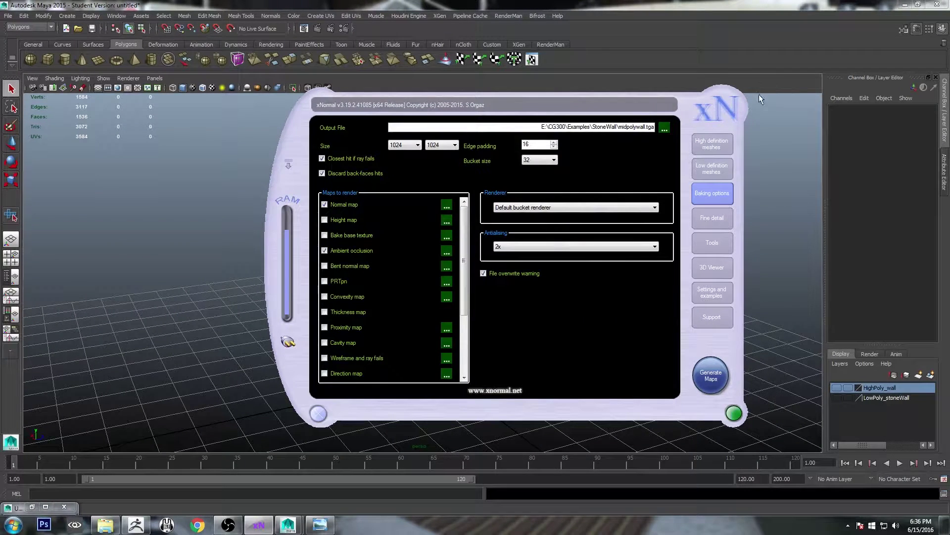
{"action": "left_click", "coordinate": [735, 7]}
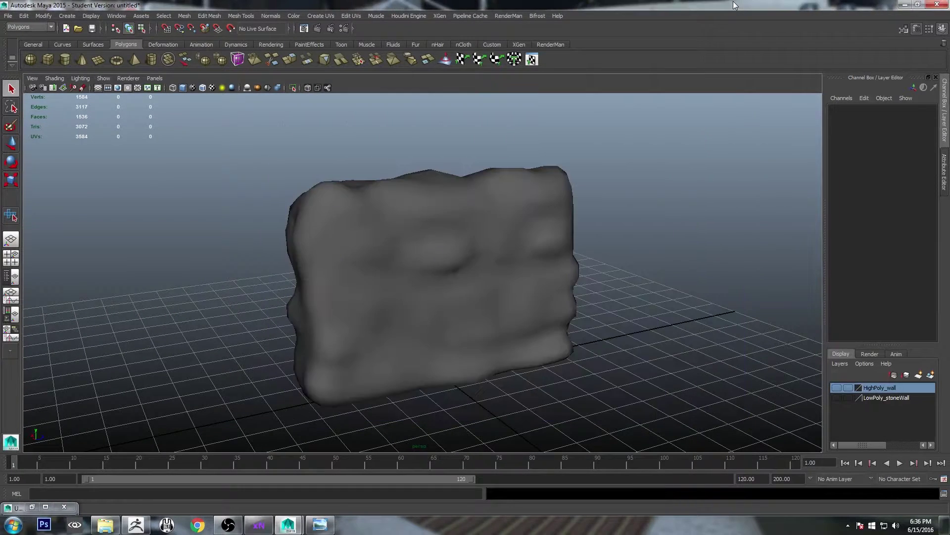
- Select the wall mesh and rename it MidPolywall
{"action": "left_click", "coordinate": [473, 229]}
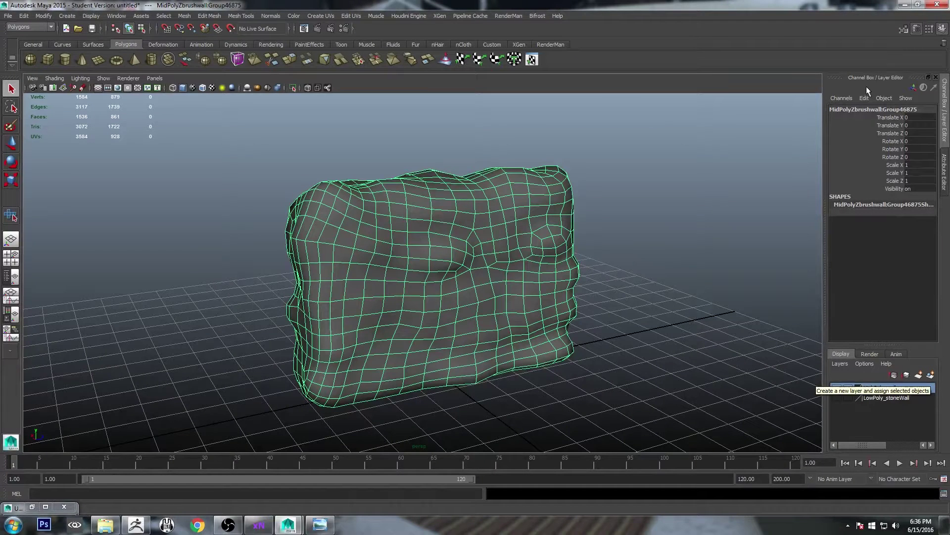
{"action": "double_click", "coordinate": [878, 109]}
{"action": "type", "text": "Mid"}
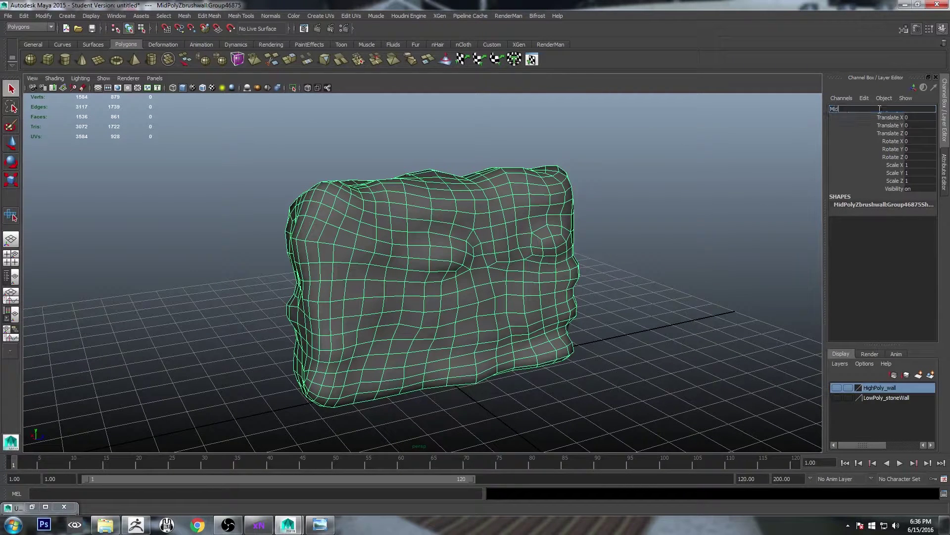
{"action": "key", "text": "Return"}
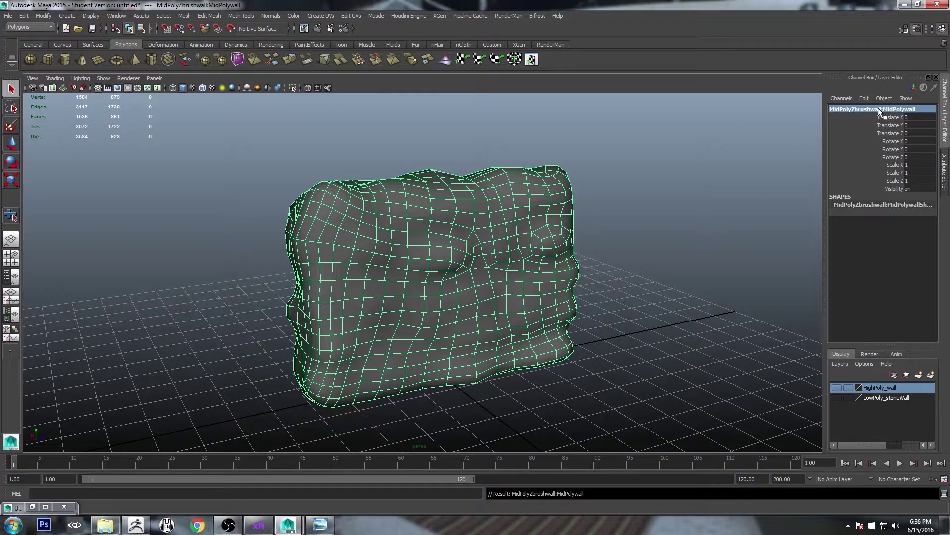
- Create a new display layer containing the selected wall and toggle its visibility off and on
{"action": "left_click", "coordinate": [931, 375]}
{"action": "left_click", "coordinate": [881, 387]}
{"action": "left_click", "coordinate": [837, 387]}
{"action": "left_click", "coordinate": [837, 387]}
- Assign a new Blinn material to the wall and deselect it
{"action": "right_click_drag", "start_coordinate": [513, 241], "coordinate": [515, 429]}
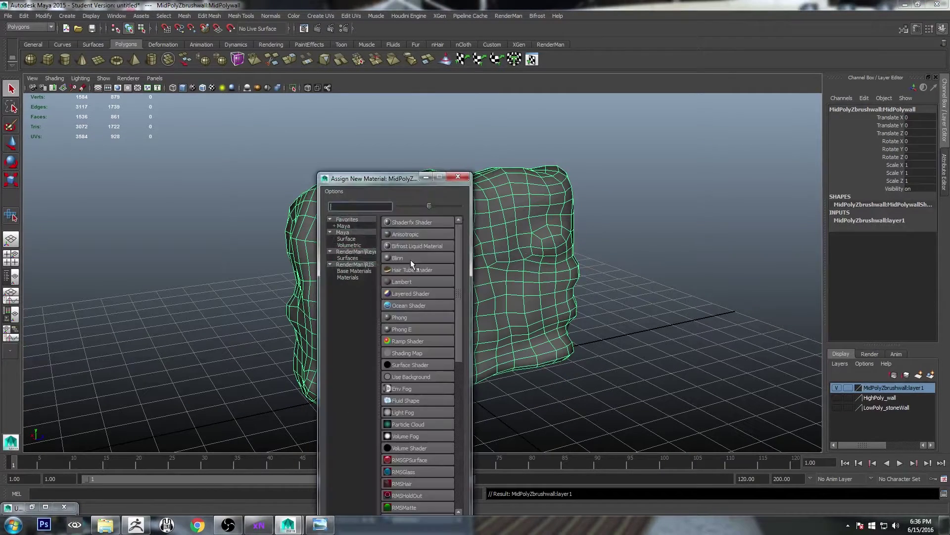
{"action": "left_click", "coordinate": [395, 260]}
{"action": "left_click", "coordinate": [624, 221]}
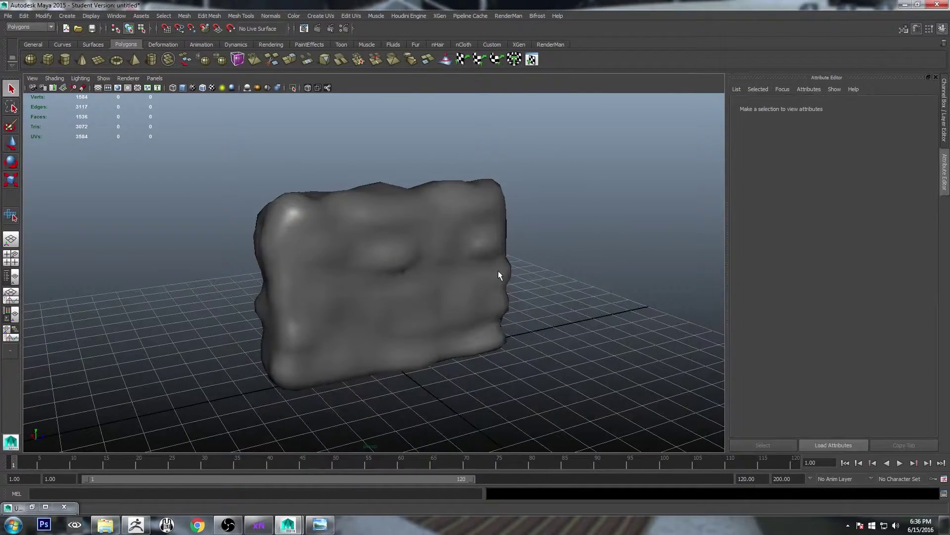
- Connect a file texture to the bump mapping of the wall's Blinn material and set the bump node to use it as normals
{"action": "left_click_drag", "start_coordinate": [541, 289], "coordinate": [424, 246], "text": "alt"}
{"action": "left_click", "coordinate": [424, 246]}
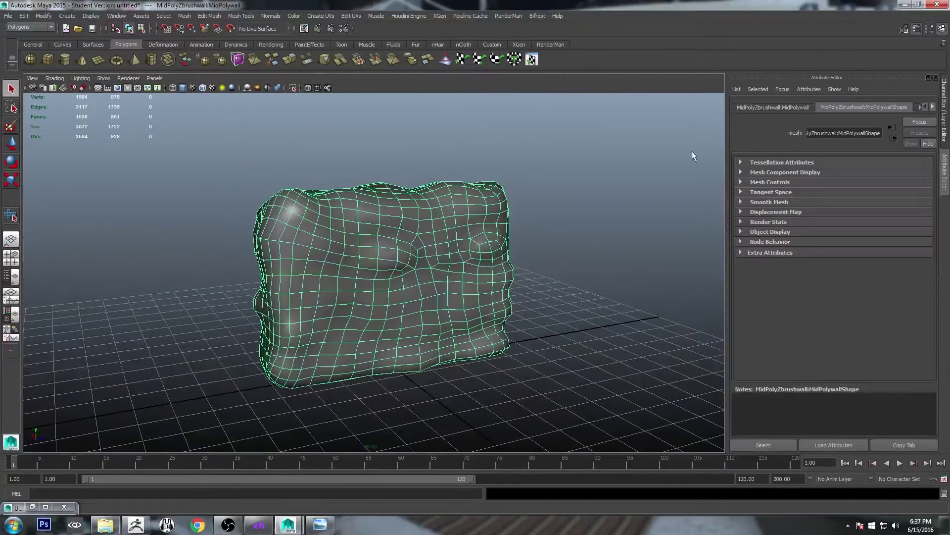
{"action": "left_click", "coordinate": [932, 106]}
{"action": "left_click", "coordinate": [933, 107]}
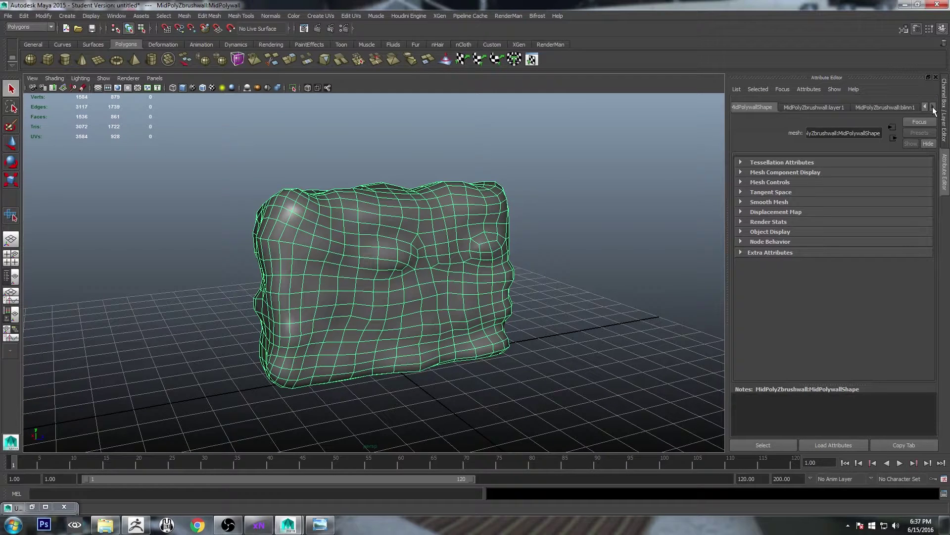
{"action": "left_click", "coordinate": [901, 107]}
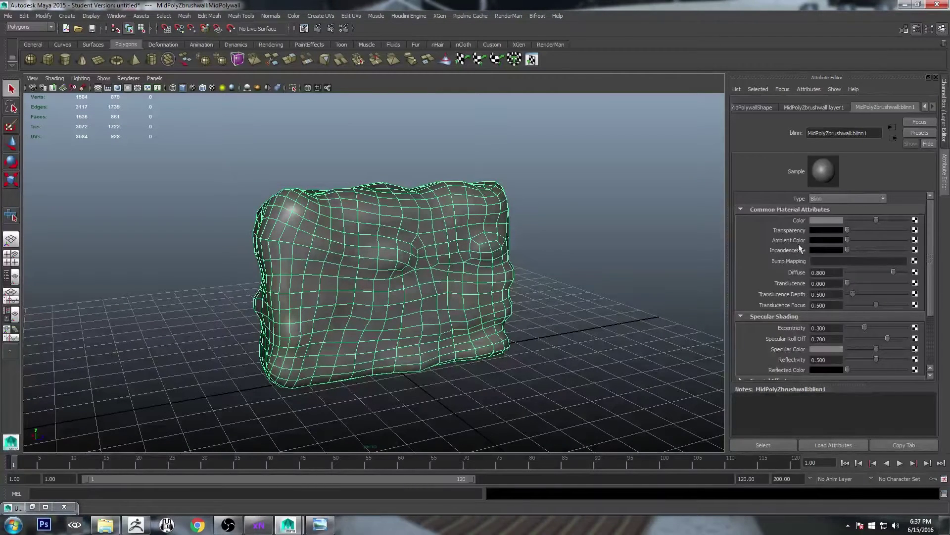
{"action": "left_click", "coordinate": [914, 261]}
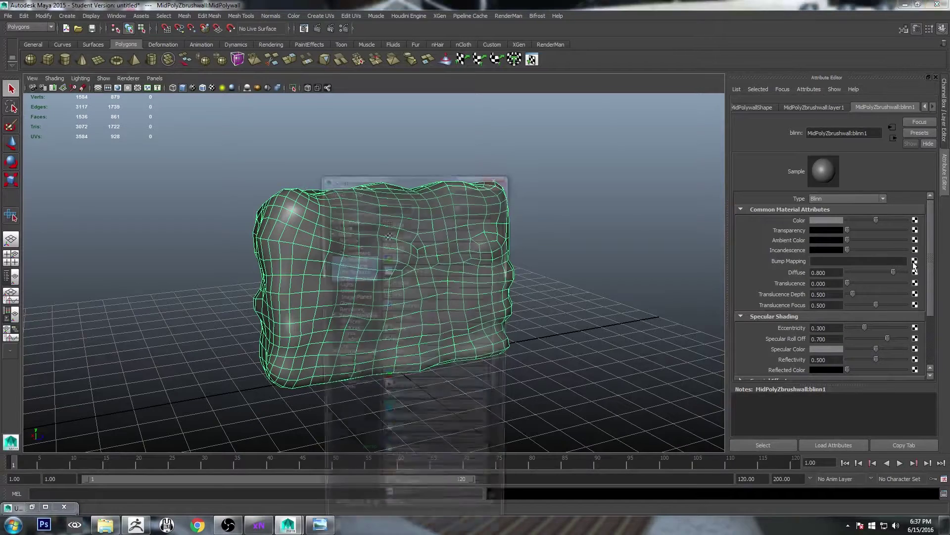
{"action": "left_click", "coordinate": [403, 260]}
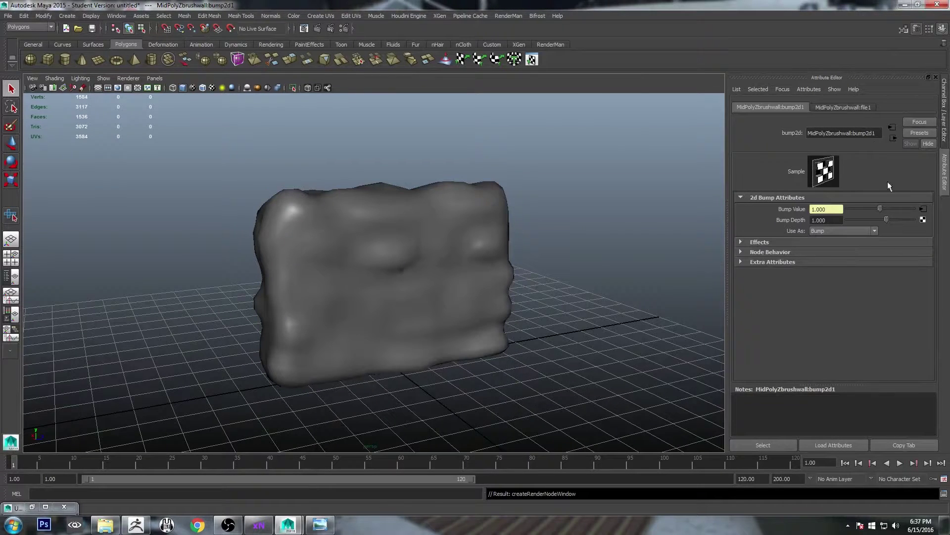
{"action": "left_click", "coordinate": [842, 231]}
{"action": "left_click", "coordinate": [824, 248]}
- Load midpolywall_normals.tga from E:\CG300\Examples\StoneWall as the image of the bump file texture
{"action": "left_click", "coordinate": [891, 126]}
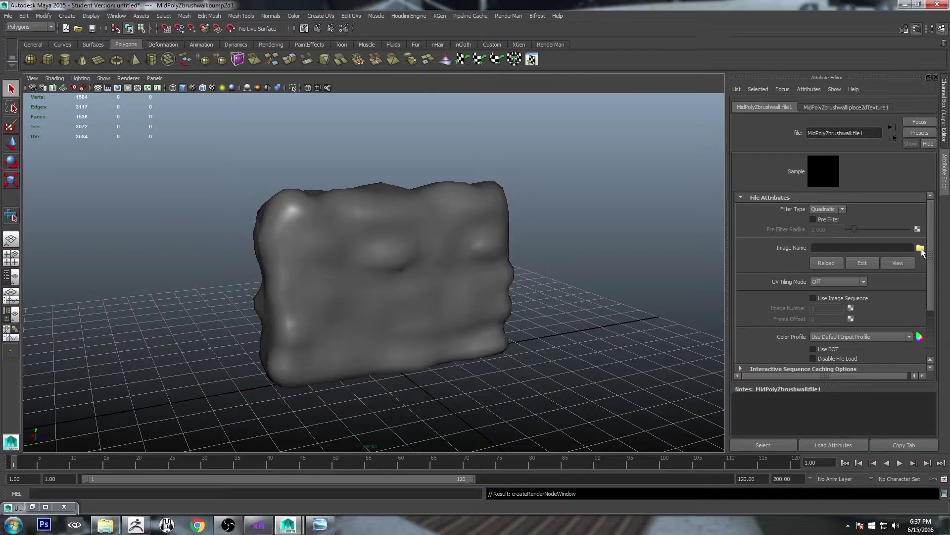
{"action": "left_click", "coordinate": [921, 249]}
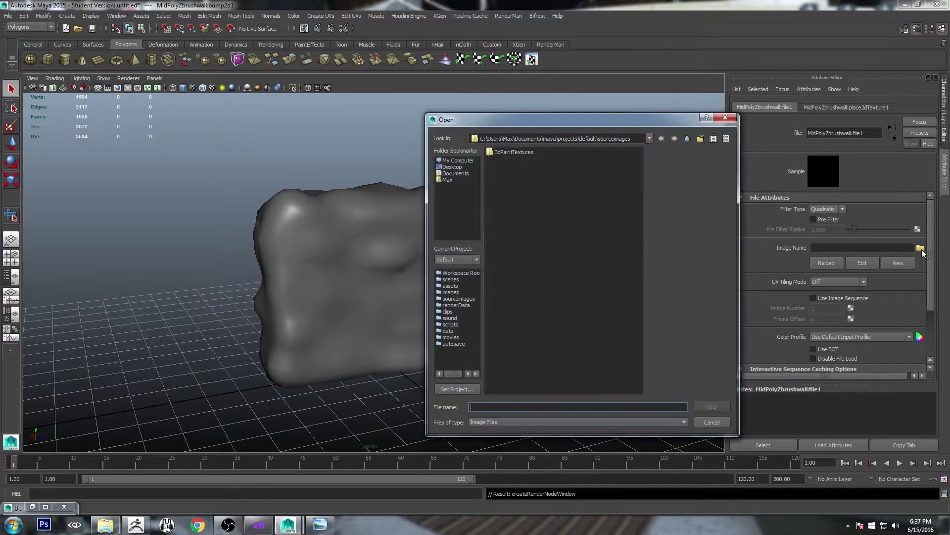
{"action": "left_click", "coordinate": [451, 161]}
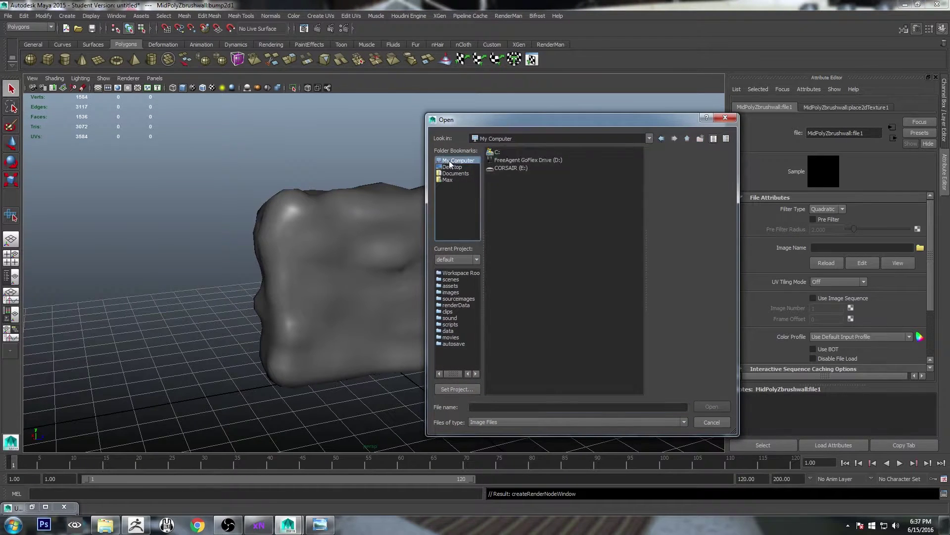
{"action": "double_click", "coordinate": [495, 169]}
{"action": "double_click", "coordinate": [503, 160]}
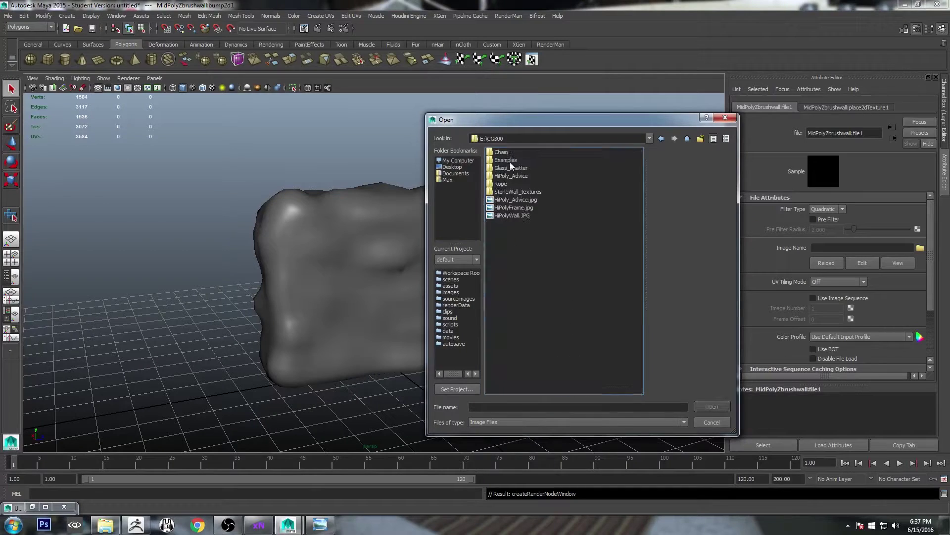
{"action": "double_click", "coordinate": [509, 160]}
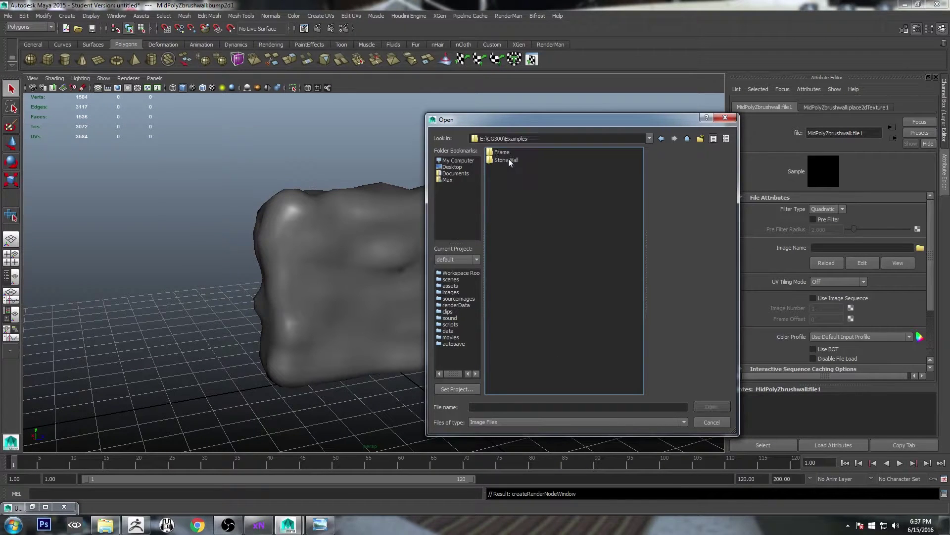
{"action": "double_click", "coordinate": [508, 167]}
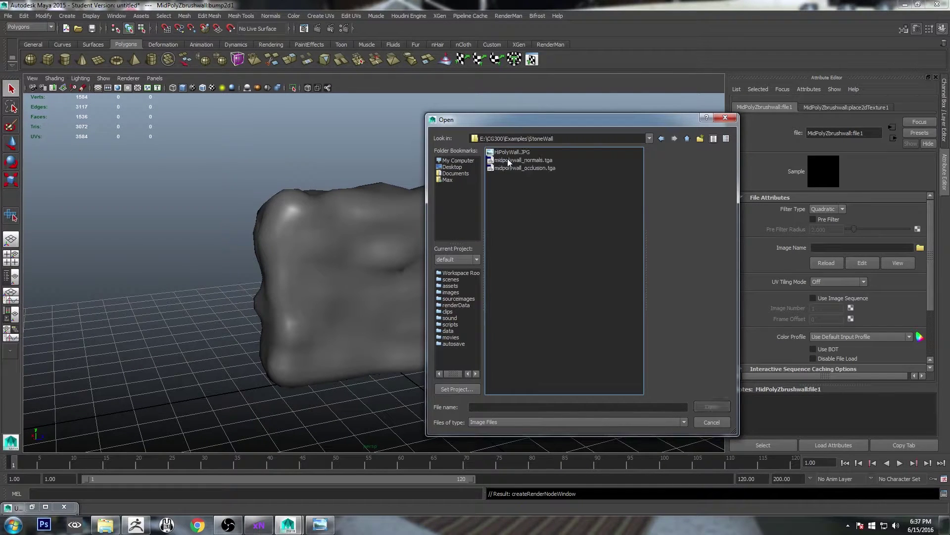
{"action": "left_click", "coordinate": [539, 159]}
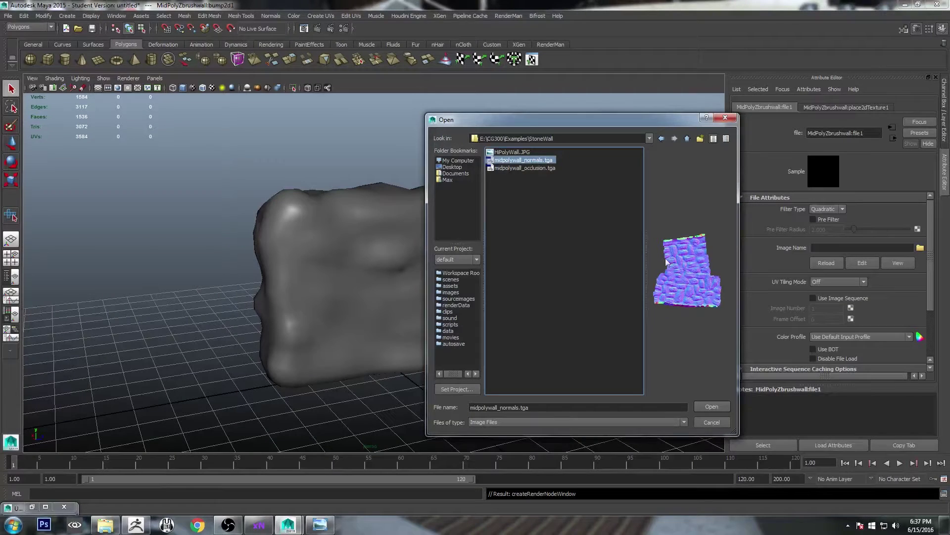
{"action": "left_click", "coordinate": [711, 406]}
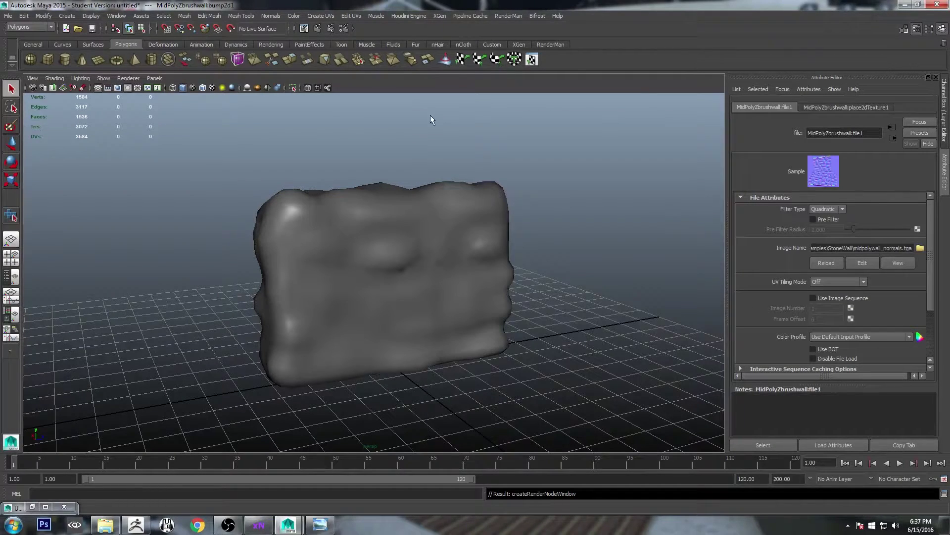
- Turn on textured display in the viewport to inspect the normal map, then select the wall to show its Blinn attributes
{"action": "left_click_drag", "start_coordinate": [555, 242], "coordinate": [516, 238], "text": "alt"}
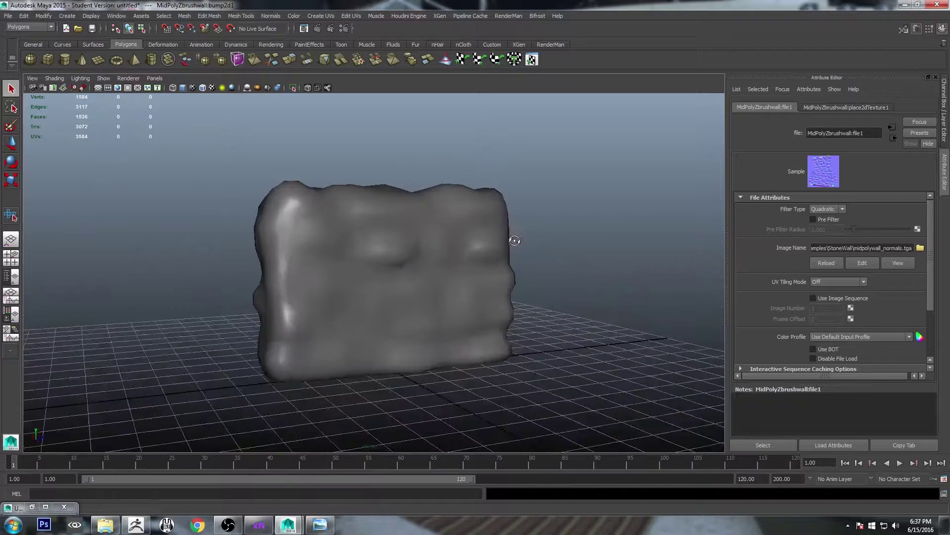
{"action": "left_click_drag", "start_coordinate": [372, 292], "coordinate": [441, 263], "text": "alt"}
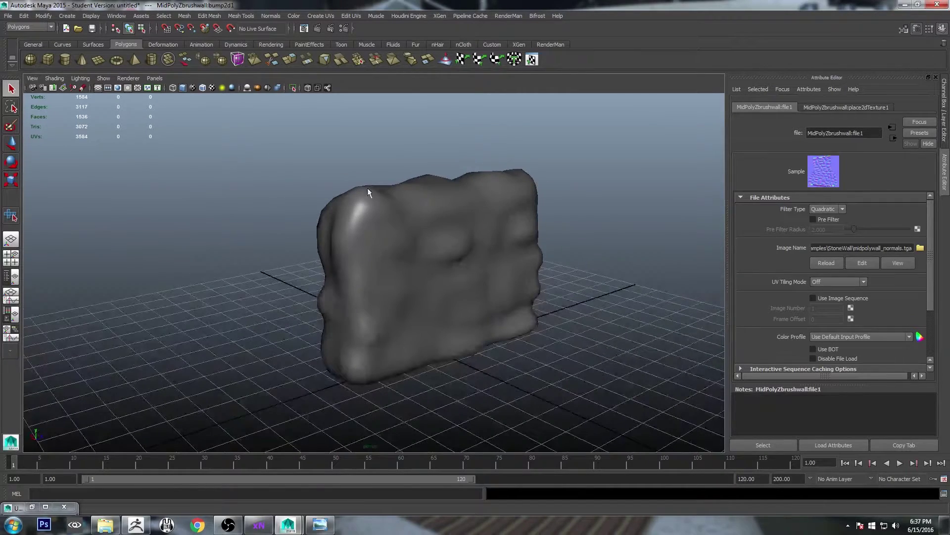
{"action": "left_click", "coordinate": [212, 88]}
{"action": "left_click_drag", "start_coordinate": [622, 290], "coordinate": [583, 280], "text": "alt"}
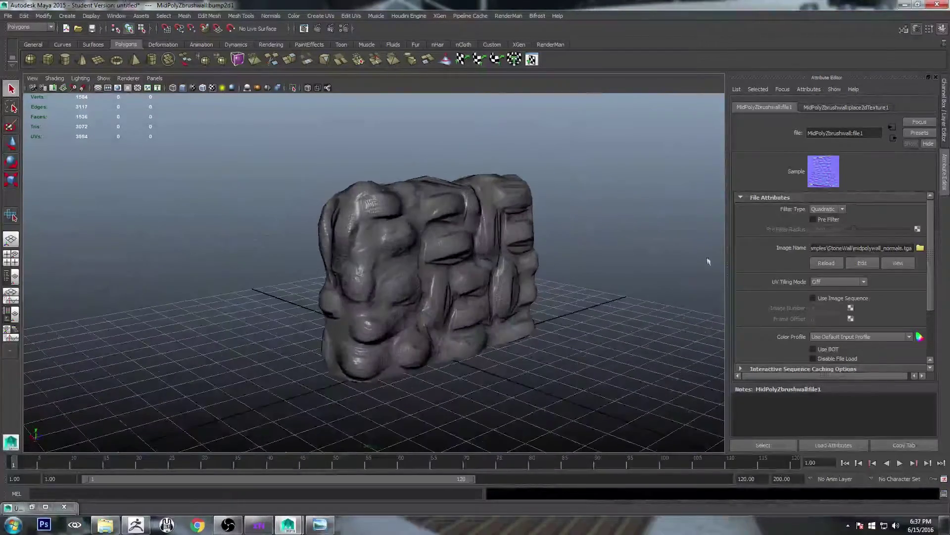
{"action": "left_click", "coordinate": [466, 240]}
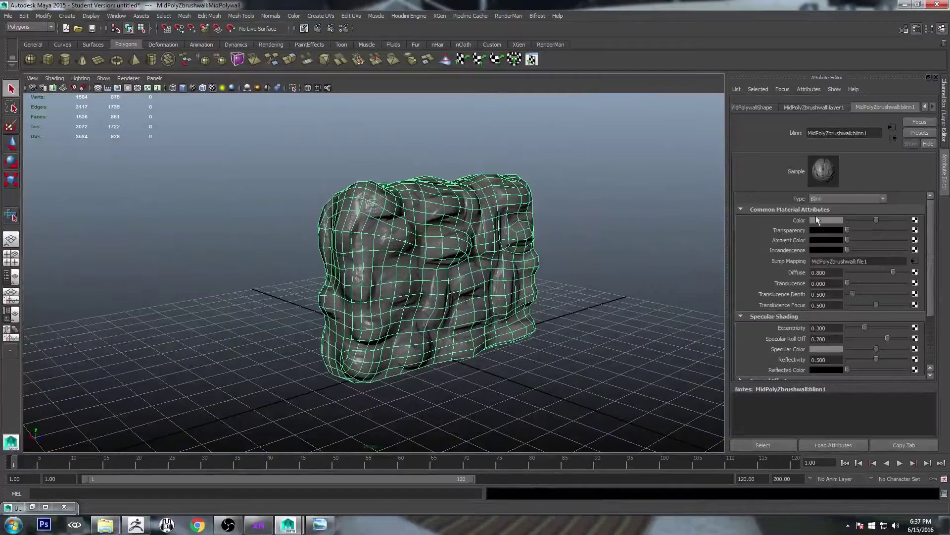
- Connect a file texture to the color of the wall's Blinn material and load midpolywall_occlusion.tga as its image
{"action": "left_click", "coordinate": [916, 221]}
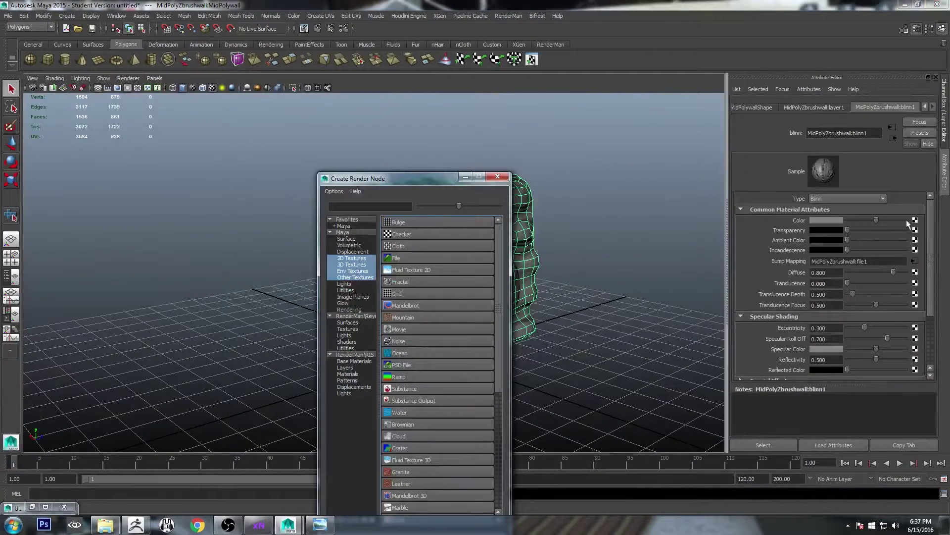
{"action": "left_click", "coordinate": [433, 254]}
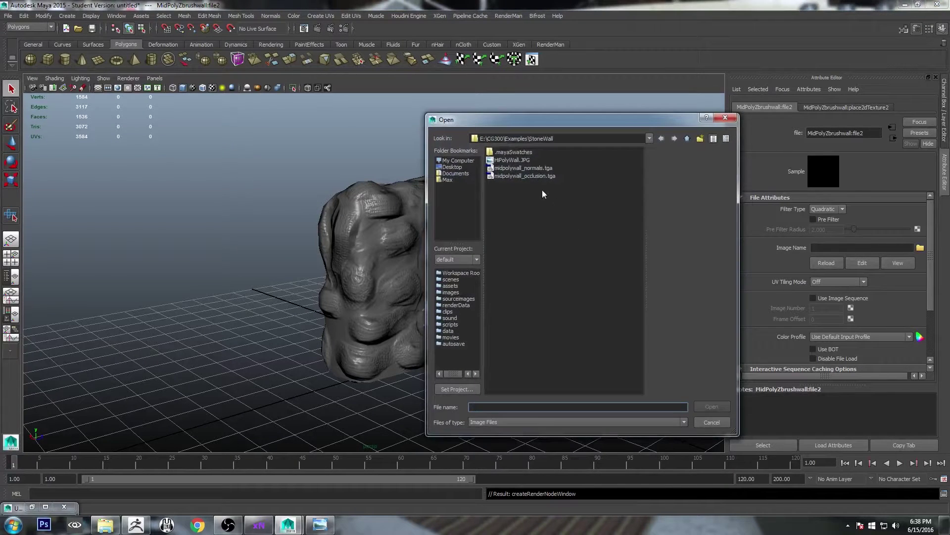
{"action": "left_click", "coordinate": [529, 176]}
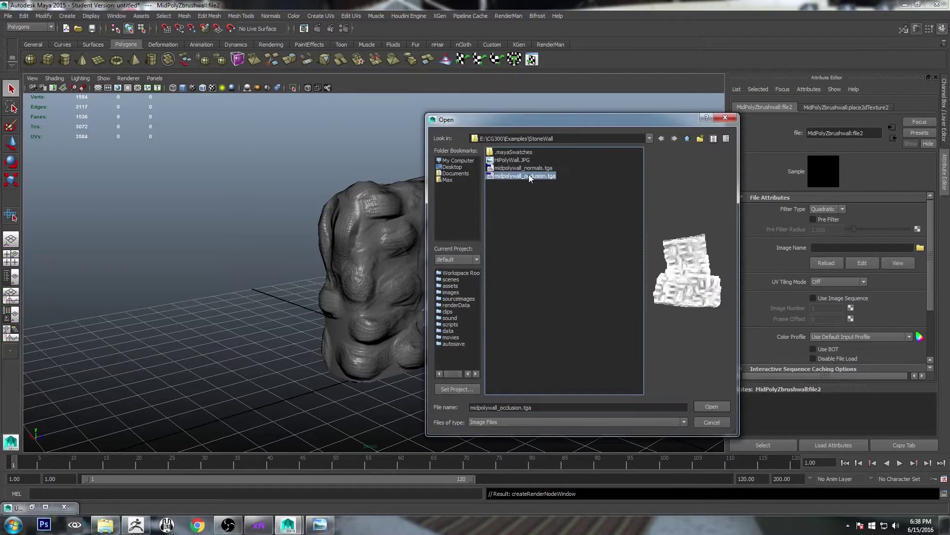
{"action": "left_click", "coordinate": [711, 406]}
- Examine the mid-poly wall from several angles to check the combined occlusion and normal maps
{"action": "left_click_drag", "start_coordinate": [459, 317], "coordinate": [476, 272], "text": "alt"}
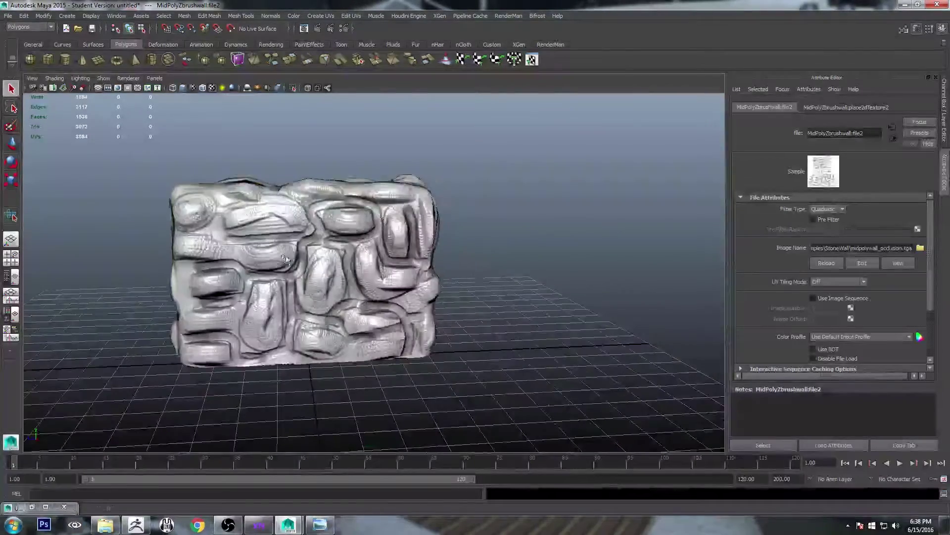
{"action": "left_click_drag", "start_coordinate": [286, 260], "coordinate": [340, 297], "text": "alt"}
{"action": "middle_click_drag", "start_coordinate": [340, 297], "coordinate": [438, 304], "text": "alt"}
{"action": "left_click_drag", "start_coordinate": [495, 315], "coordinate": [545, 316], "text": "alt"}
{"action": "right_click_drag", "start_coordinate": [545, 316], "coordinate": [386, 304], "text": "alt"}
{"action": "mouse_move", "coordinate": [386, 305]}
{"action": "left_mouse_down", "text": "alt"}
{"action": "mouse_move", "coordinate": [574, 268]}
{"action": "mouse_move", "coordinate": [378, 294]}
{"action": "left_mouse_up", "text": "alt"}
{"action": "left_click_drag", "start_coordinate": [513, 326], "coordinate": [310, 339], "text": "alt"}
{"action": "middle_click_drag", "start_coordinate": [310, 340], "coordinate": [431, 338], "text": "alt"}
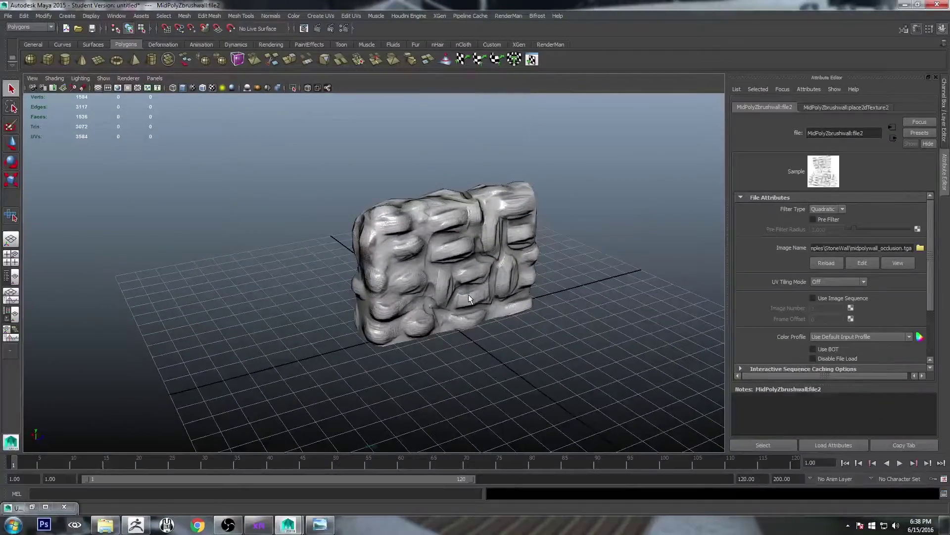
{"action": "left_click", "coordinate": [452, 278]}
{"action": "left_click_drag", "start_coordinate": [453, 279], "coordinate": [636, 271], "text": "alt"}
{"action": "middle_click_drag", "start_coordinate": [292, 293], "coordinate": [415, 305], "text": "alt"}
{"action": "left_click_drag", "start_coordinate": [415, 305], "coordinate": [456, 290], "text": "alt"}
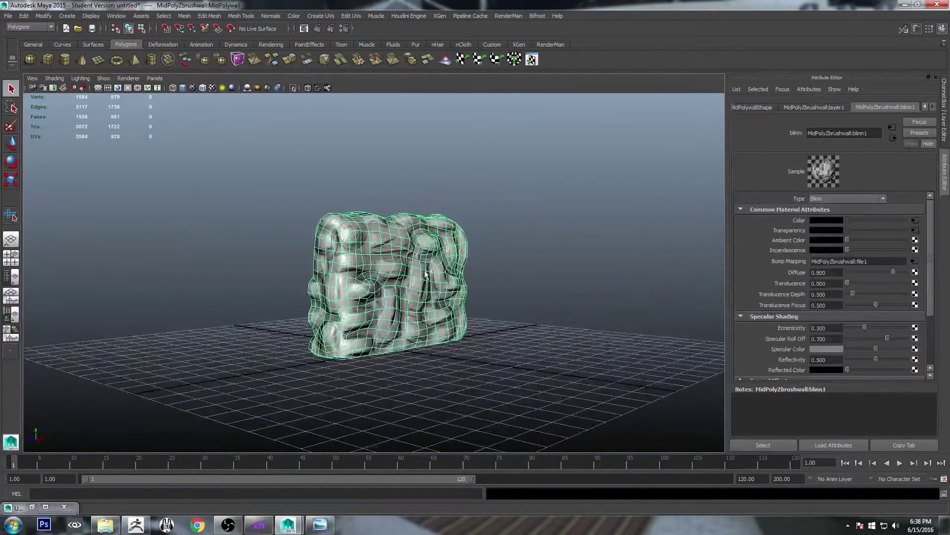
{"action": "left_click", "coordinate": [498, 224]}
{"action": "left_click", "coordinate": [436, 250]}
- Hide the MidPolyZbrushwall:layer1 layer, show the LowPoly_stoneWall layer, and select the low-poly wall
{"action": "key", "text": "ctrl+a"}
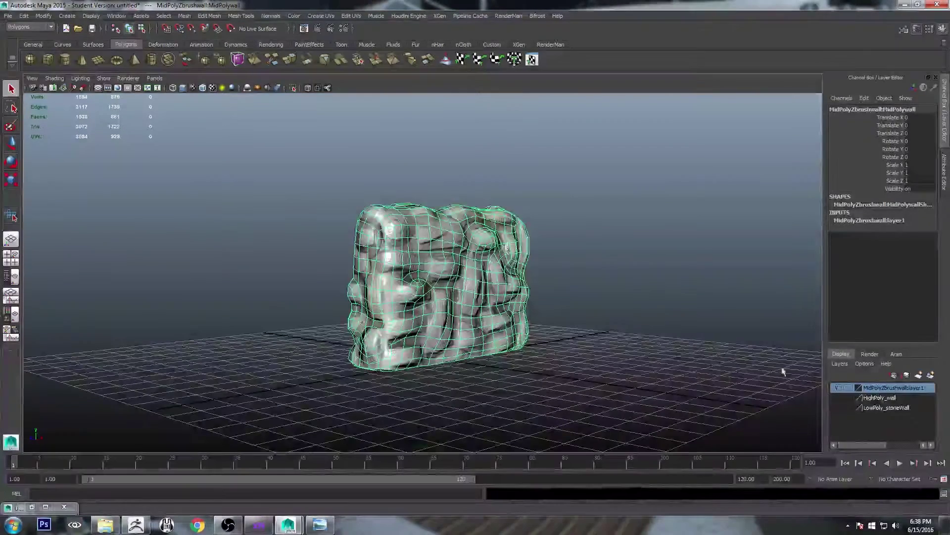
{"action": "left_click", "coordinate": [835, 388]}
{"action": "left_click", "coordinate": [837, 408]}
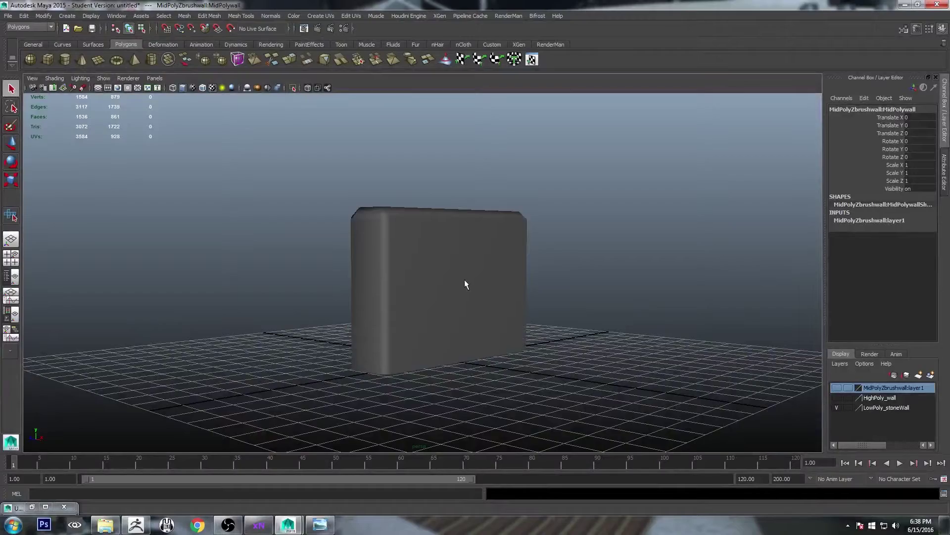
{"action": "left_click", "coordinate": [470, 281]}
{"action": "left_click_drag", "start_coordinate": [486, 282], "coordinate": [497, 312], "text": "alt"}
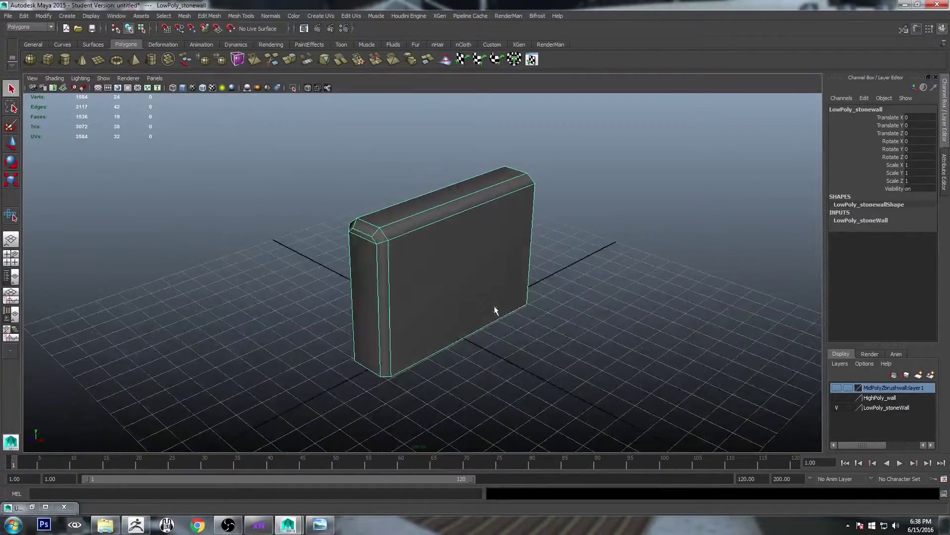
- Switch to xNormal and turn off visibility of UNWRAPPED_midPolywall.obj in the low definition meshes
{"action": "left_click", "coordinate": [905, 6]}
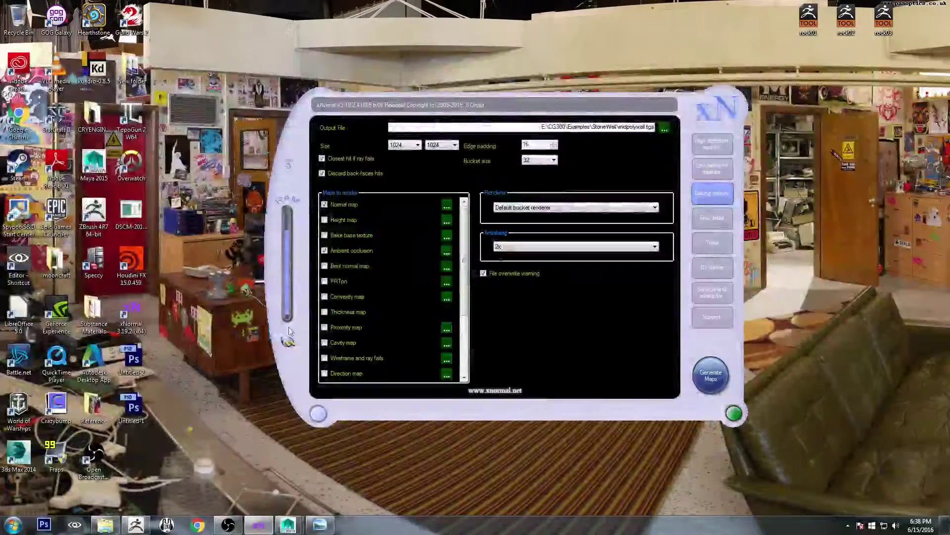
{"action": "left_click", "coordinate": [293, 501]}
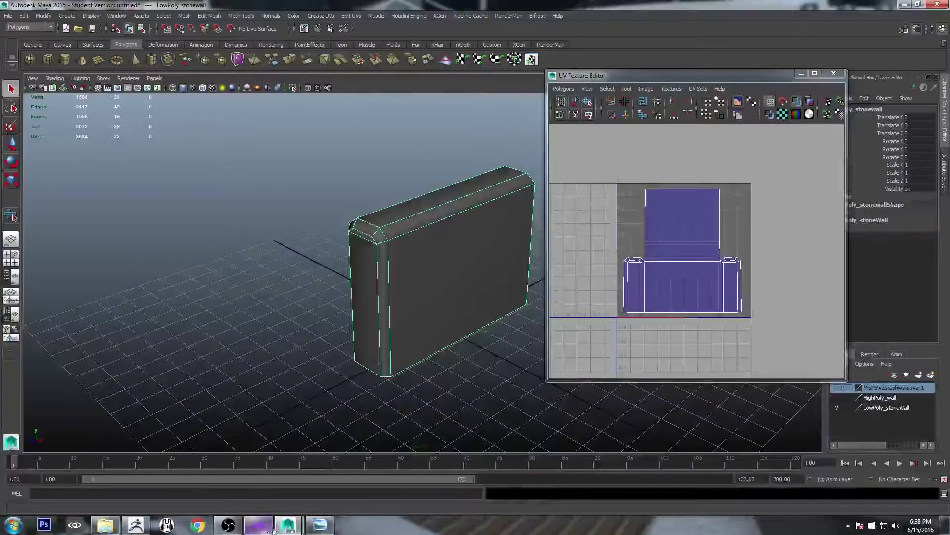
{"action": "left_click", "coordinate": [270, 528]}
{"action": "left_click", "coordinate": [718, 170]}
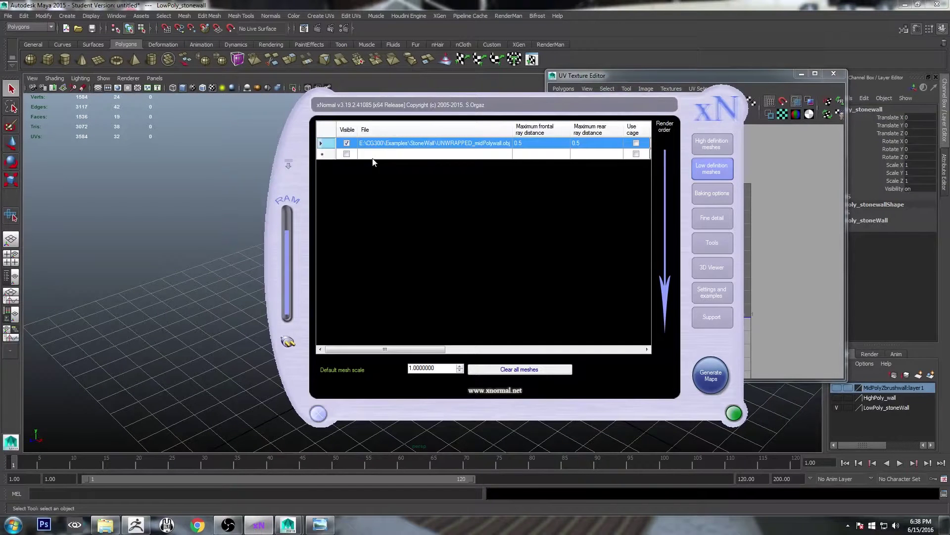
{"action": "left_click", "coordinate": [347, 143]}
- Add MayaUnwrappedLOWwall.obj from the StoneWall folder to the low definition meshes
{"action": "right_click", "coordinate": [444, 197]}
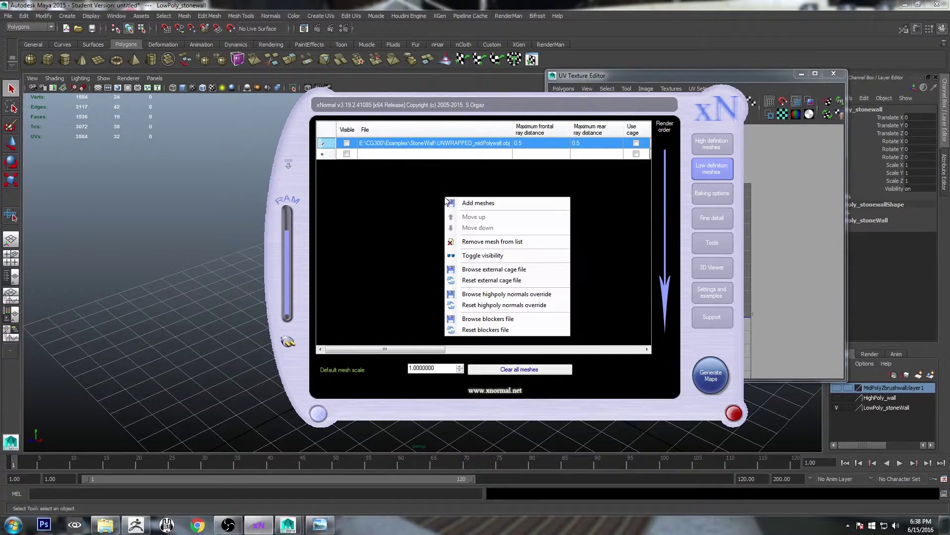
{"action": "left_click", "coordinate": [476, 204]}
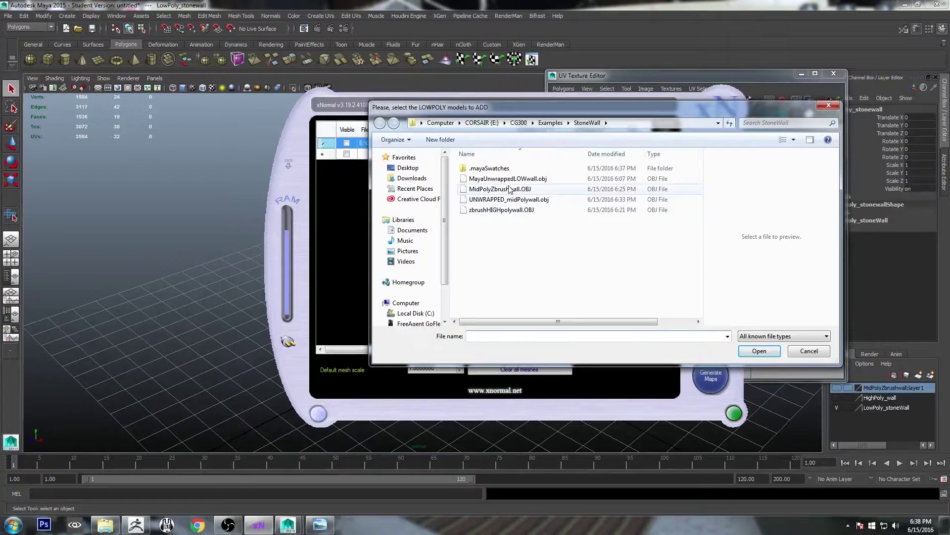
{"action": "left_click", "coordinate": [533, 180]}
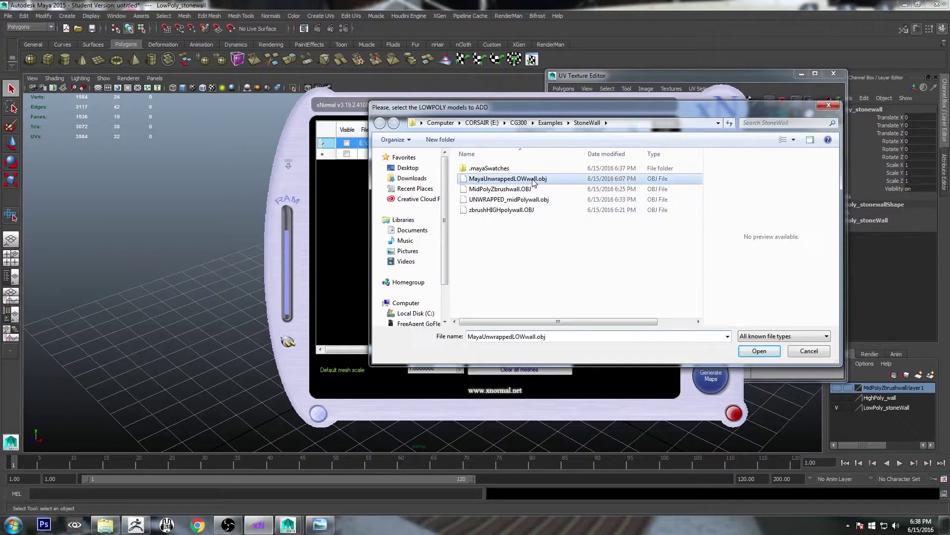
{"action": "left_click", "coordinate": [760, 351]}
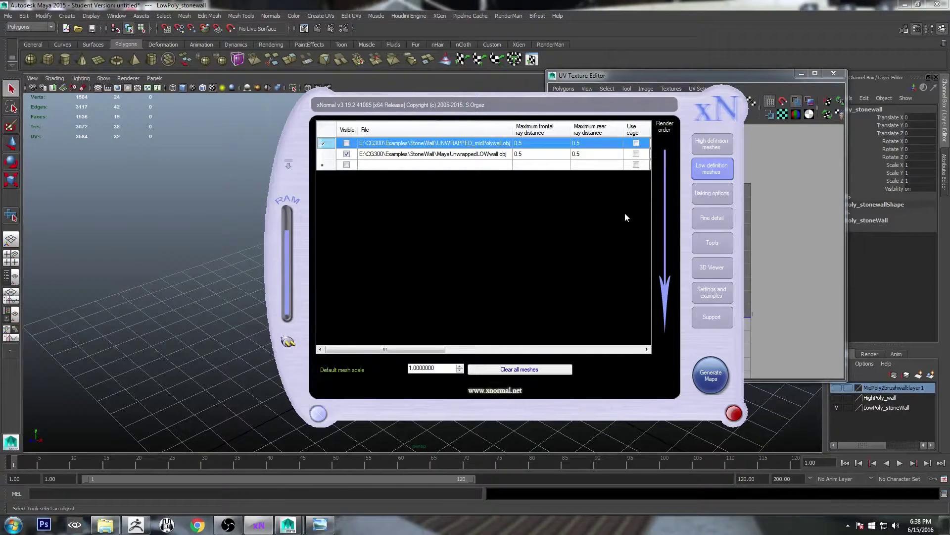
- Change the baking output file name to LOWpolywall.tga in E:\CG300\Examples\StoneWall
{"action": "left_click", "coordinate": [731, 198]}
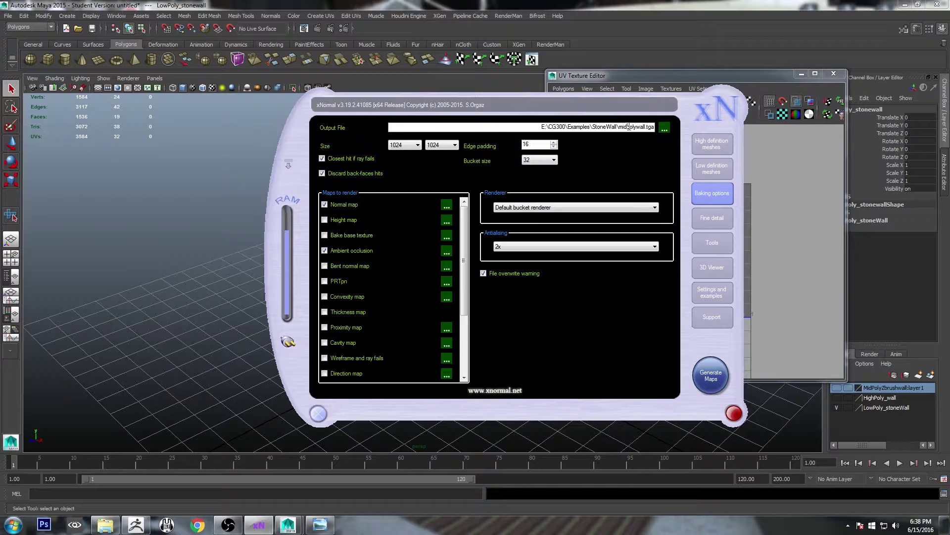
{"action": "key", "text": "BackSpace"}
{"action": "key", "text": "BackSpace"}
{"action": "key", "text": "BackSpace"}
{"action": "type", "text": "LOW"}
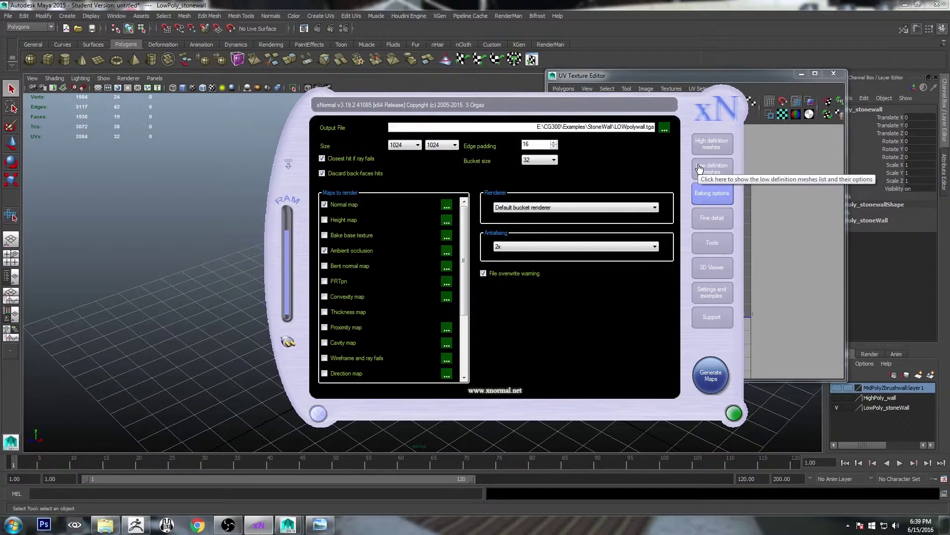
- Generate the low-poly wall's normal and ambient occlusion maps, close the preview, and return to Maya with the UV Texture Editor minimized
{"action": "left_click", "coordinate": [713, 380]}
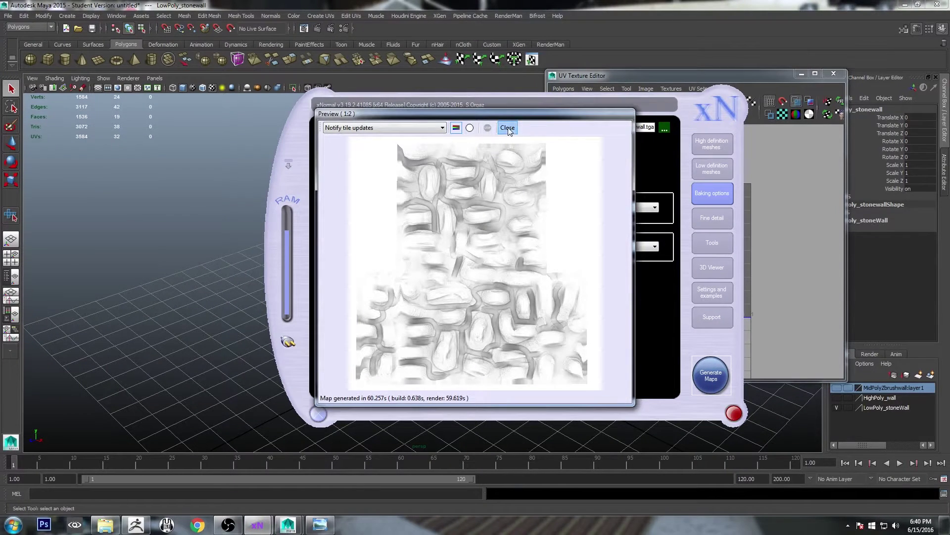
{"action": "left_click", "coordinate": [513, 129]}
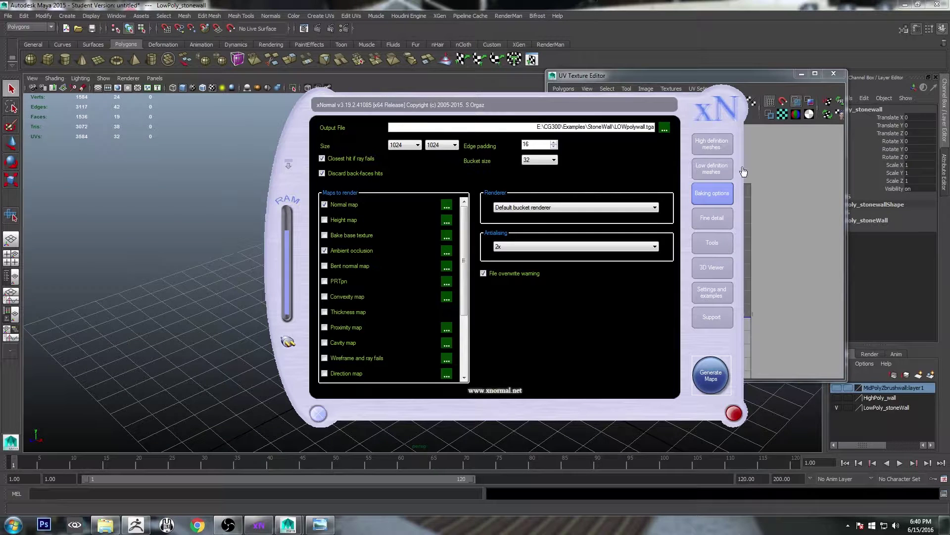
{"action": "left_click", "coordinate": [598, 26]}
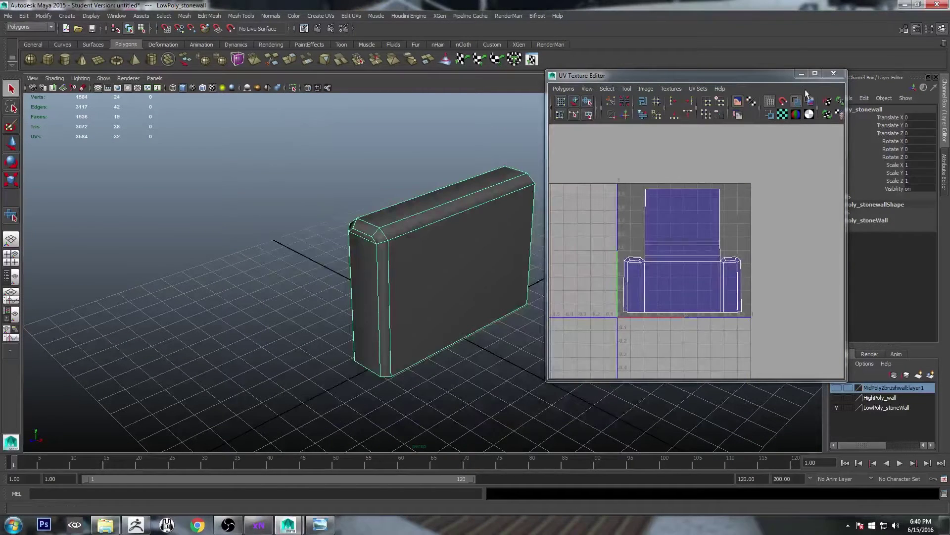
{"action": "left_click", "coordinate": [802, 73]}
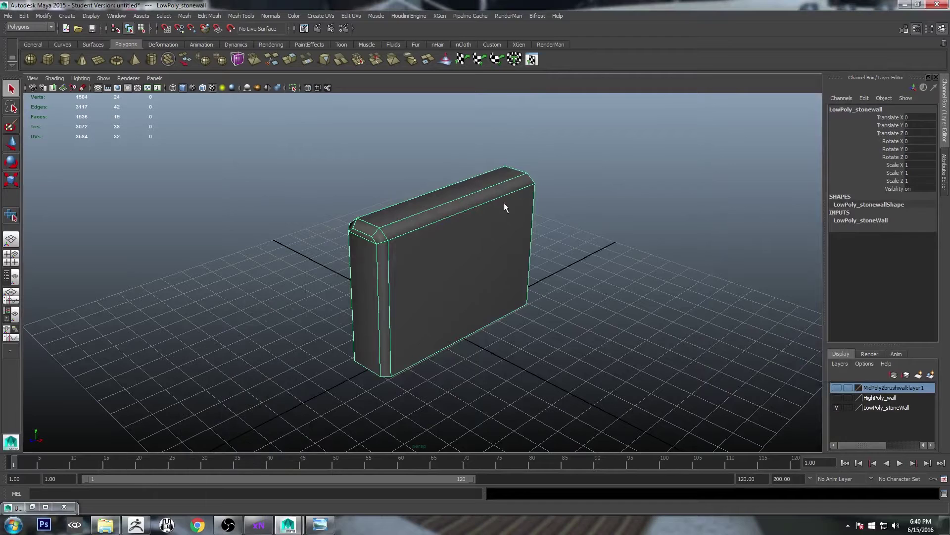